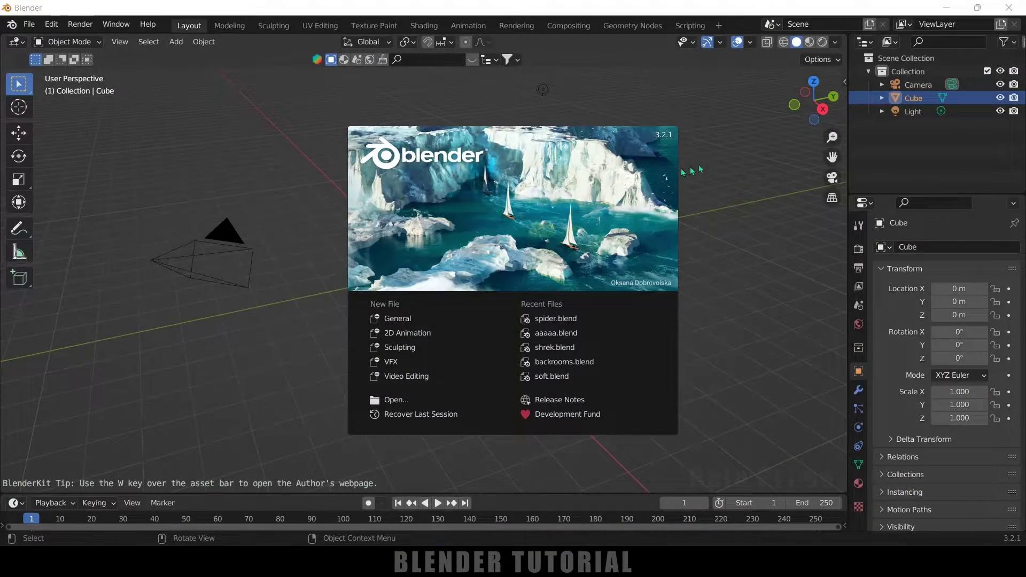
# Close the splash screen and delete the default cube, camera and light
pyautogui.click(712, 233)
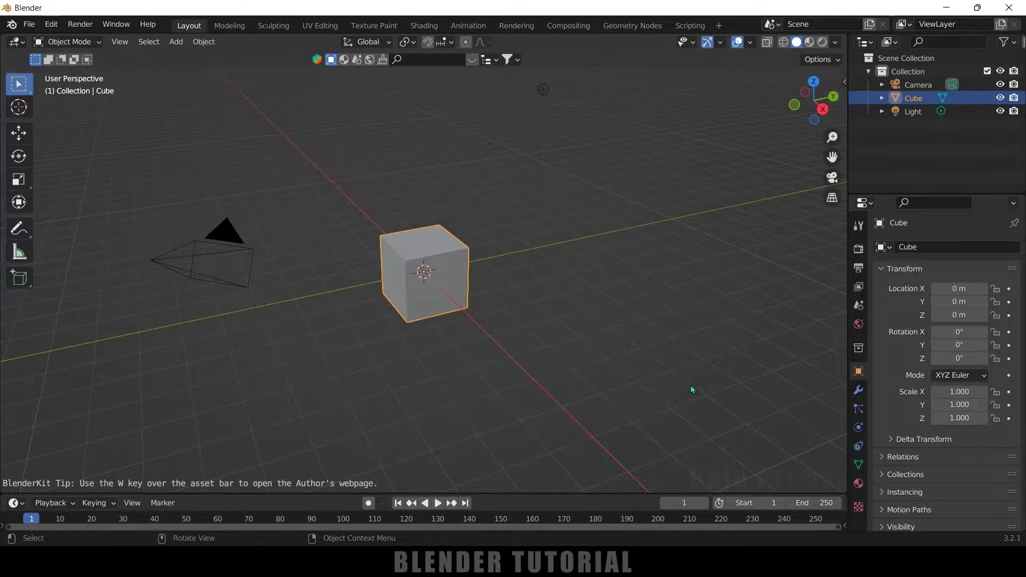
pyautogui.press('a')
pyautogui.press('Delete')
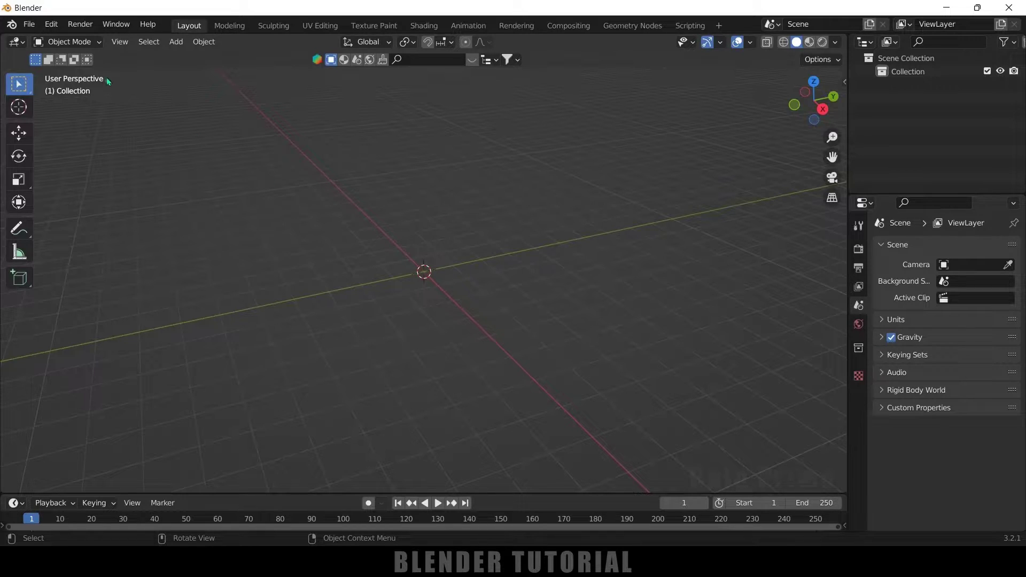
pyautogui.click(29, 24)
# Import TRANTULA.OBJ from the TRANTULA folder as a Wavefront OBJ model
pyautogui.moveTo(73, 206)
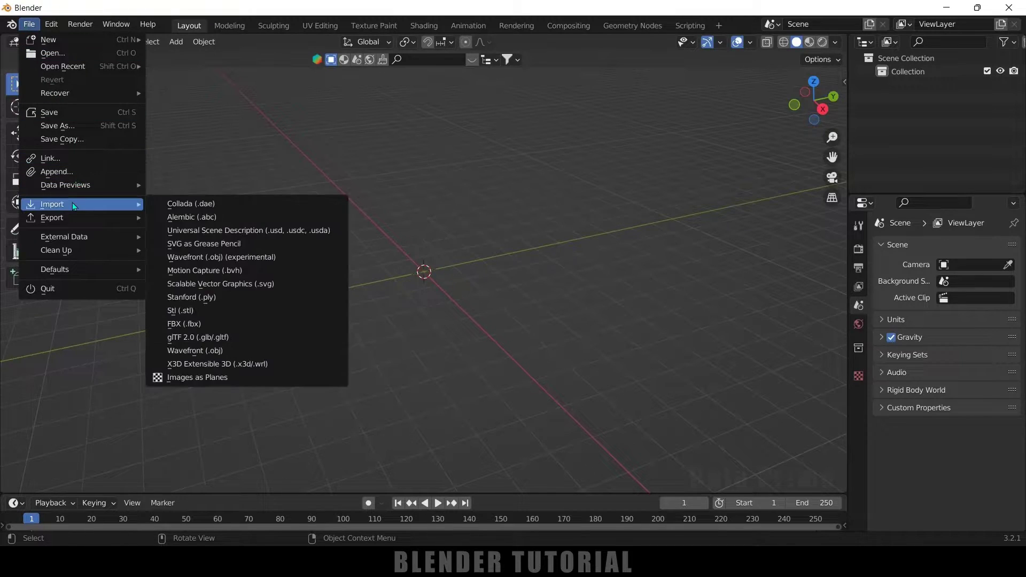
pyautogui.click(206, 350)
pyautogui.click(223, 389)
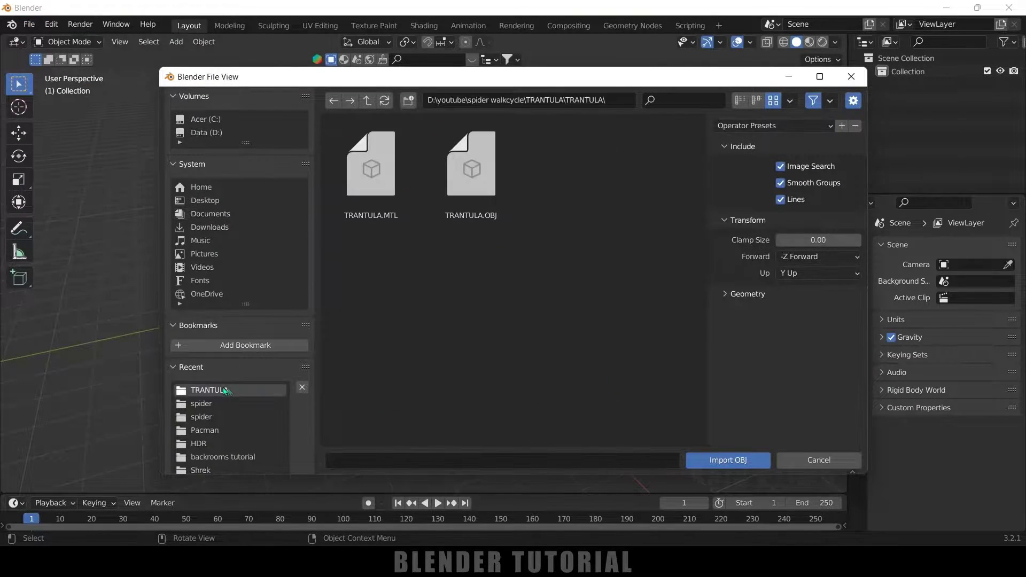
pyautogui.click(471, 170)
pyautogui.click(736, 463)
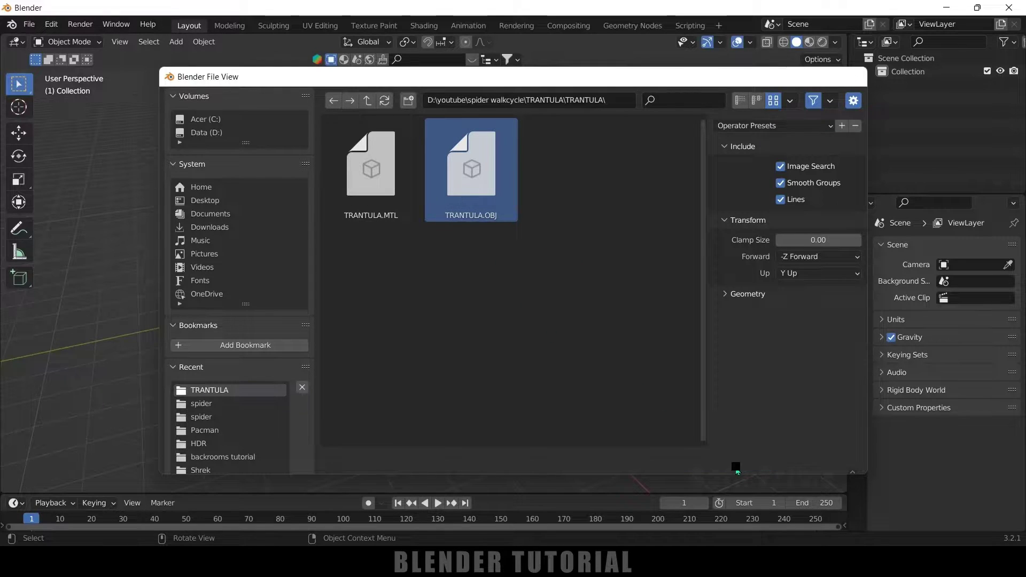
pyautogui.scroll(10, 425, 299)
pyautogui.scroll(-10, 425, 280)
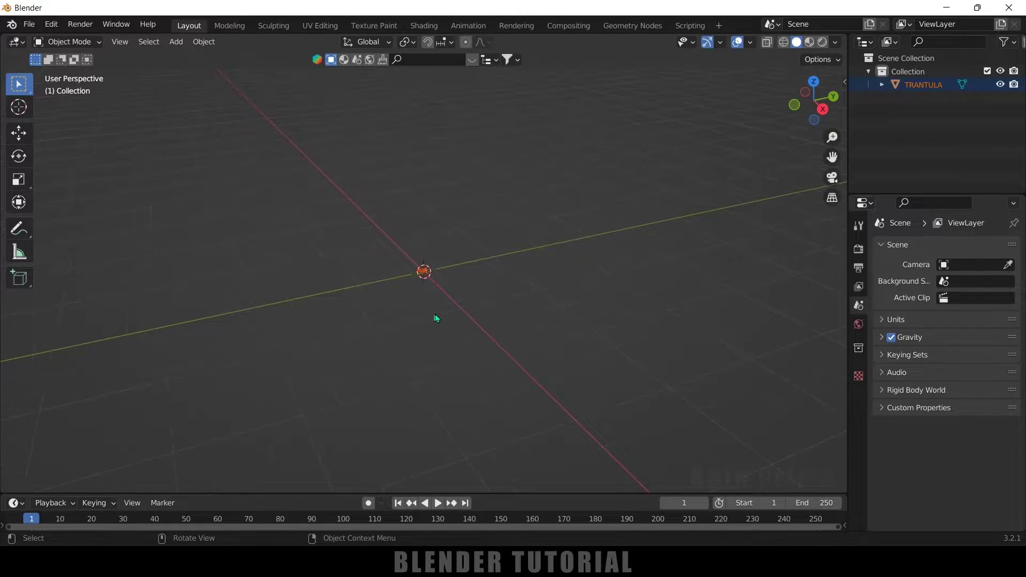
# Scale the tarantula up to about 1.925
pyautogui.press('s')
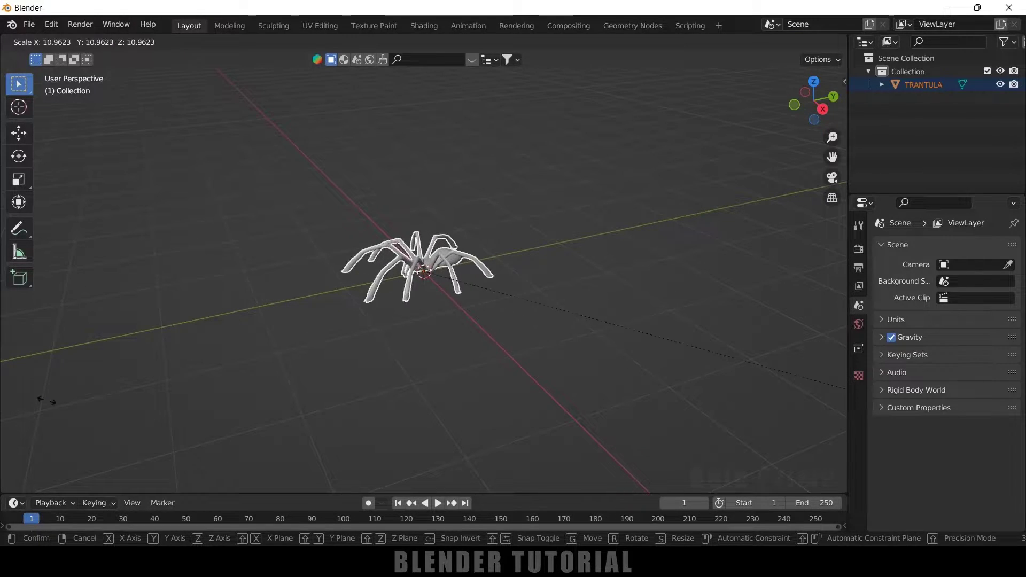
pyautogui.click(46, 401)
pyautogui.moveTo(45, 401); pyautogui.dragTo(603, 340, button='middle')
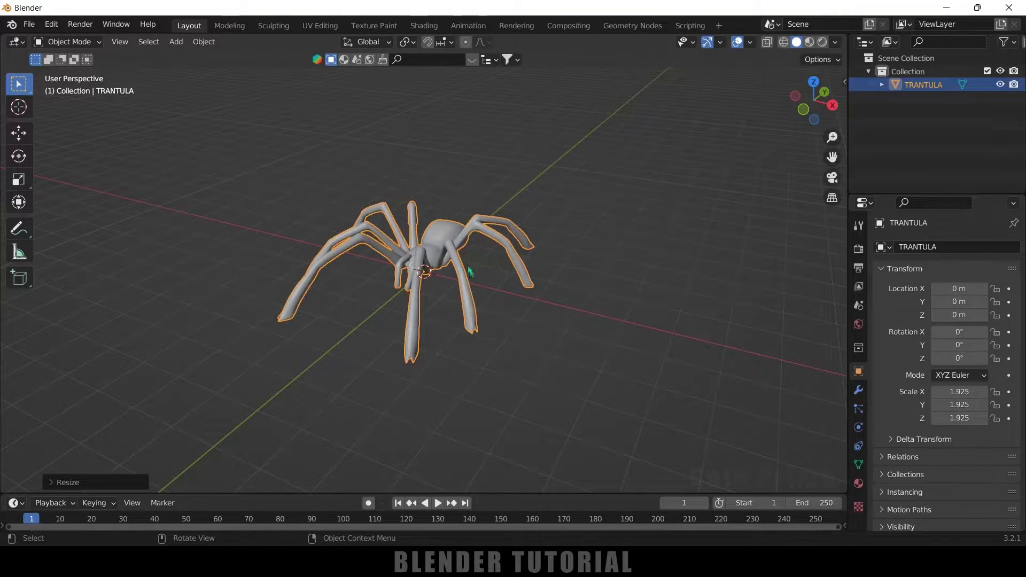
pyautogui.click(531, 303)
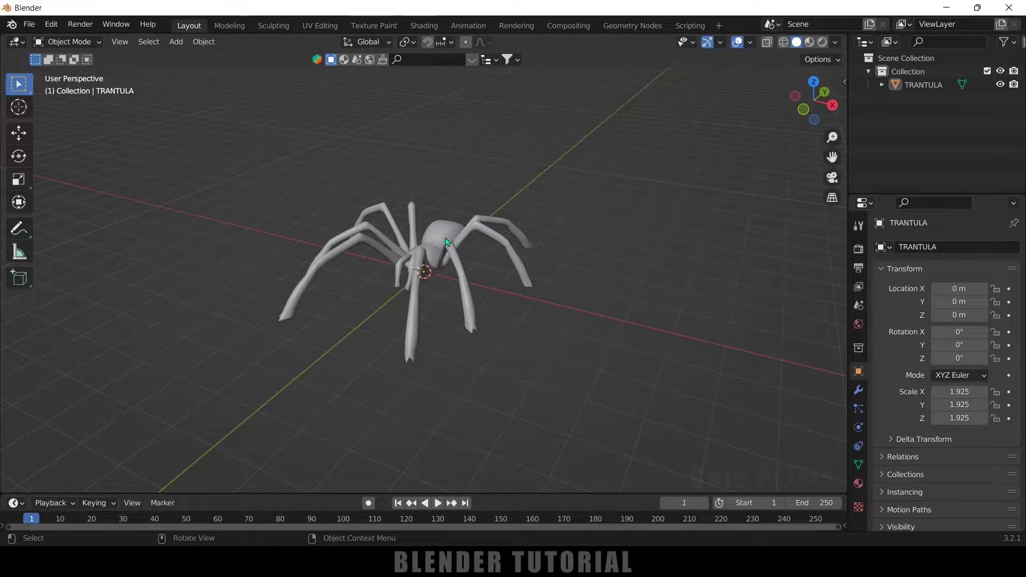
pyautogui.click(447, 242)
# Apply all transforms to the spider so its scale reads 1.000
pyautogui.click(203, 41)
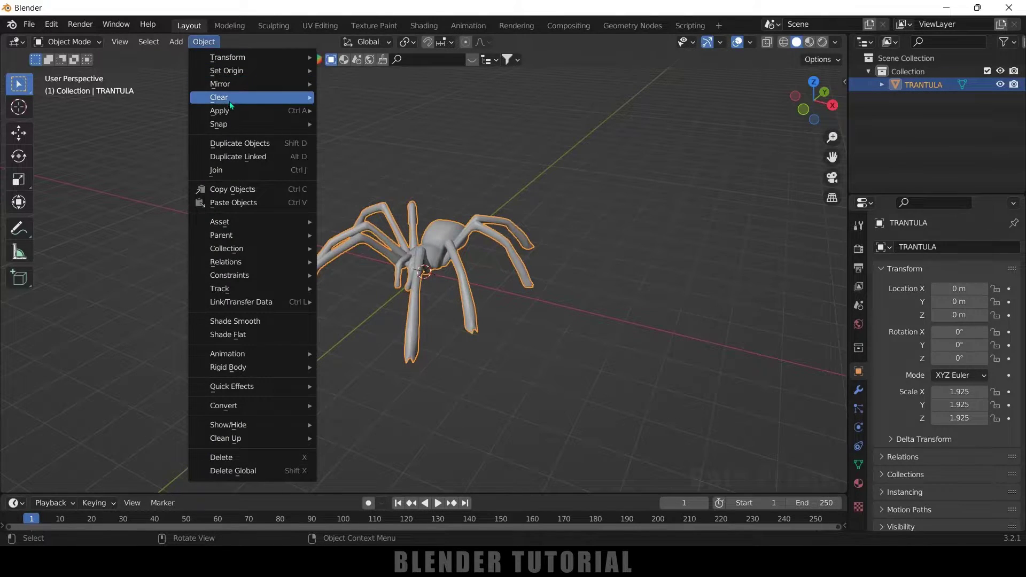
pyautogui.moveTo(230, 110)
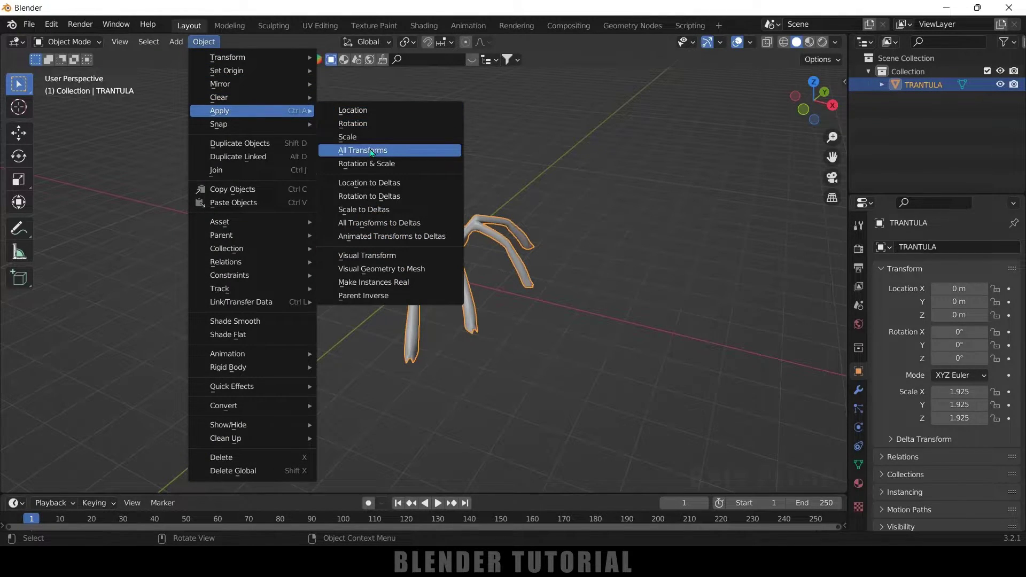
pyautogui.click(376, 155)
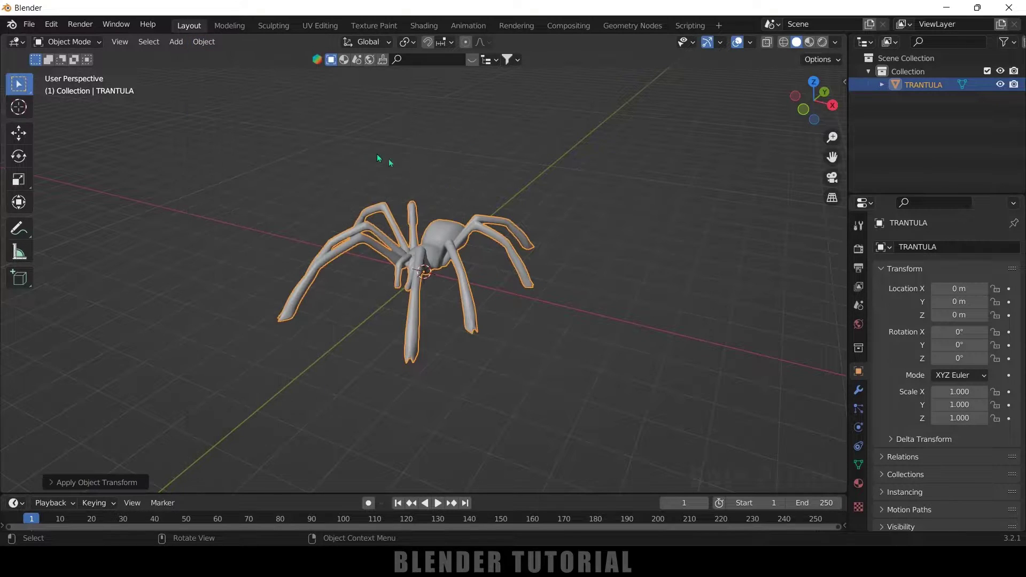
pyautogui.click(588, 337)
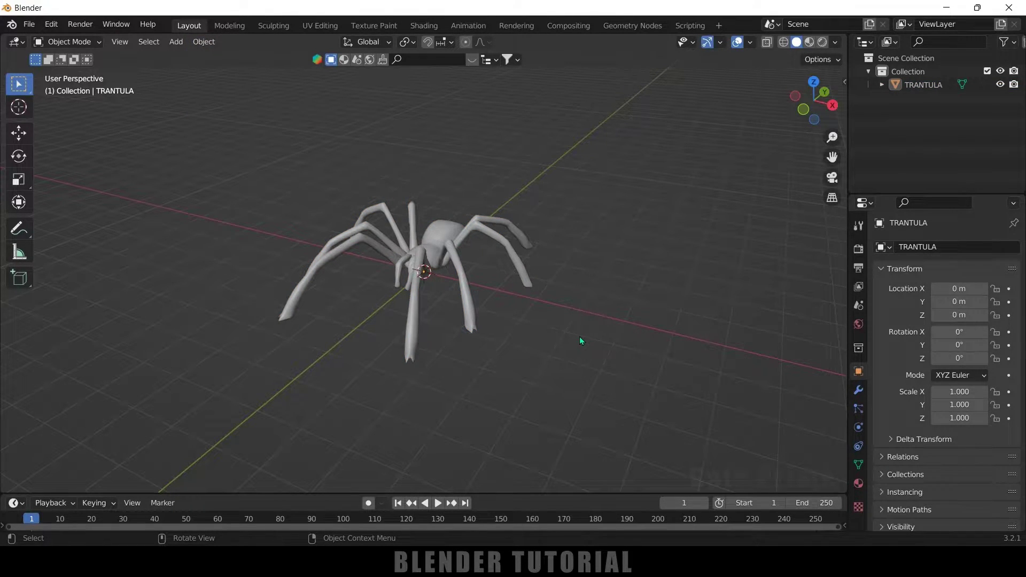
# Add a single-bone armature and scale it up to about 1.931
pyautogui.click(175, 42)
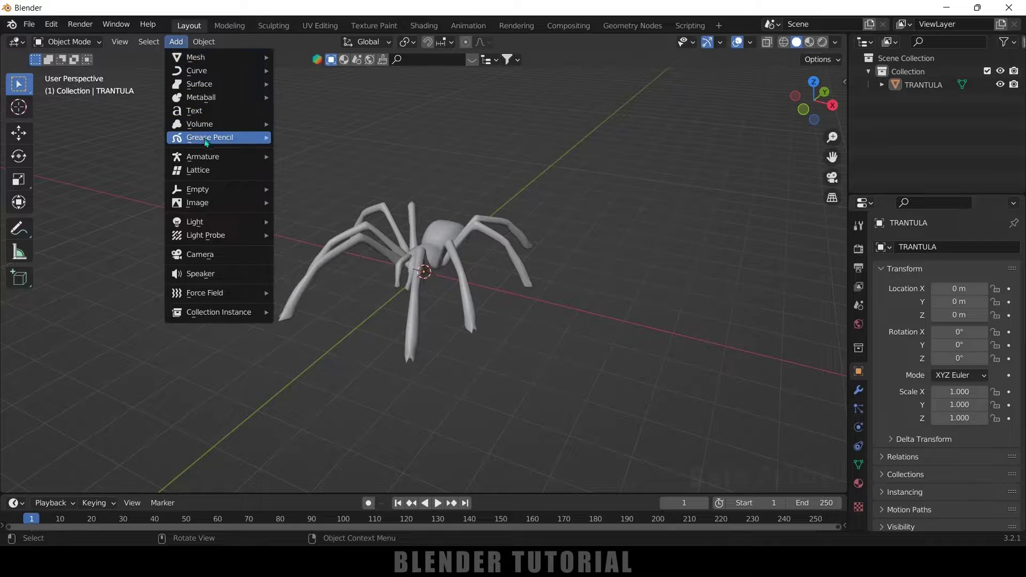
pyautogui.moveTo(206, 156)
pyautogui.click(300, 157)
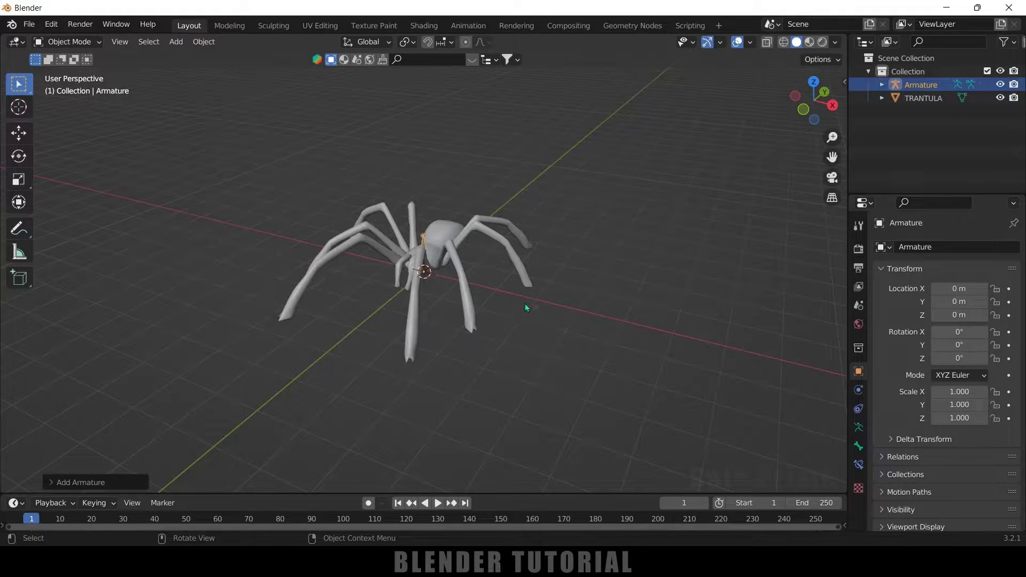
pyautogui.scroll(3, 525, 304)
pyautogui.moveTo(455, 299); pyautogui.dragTo(473, 312, button='middle')
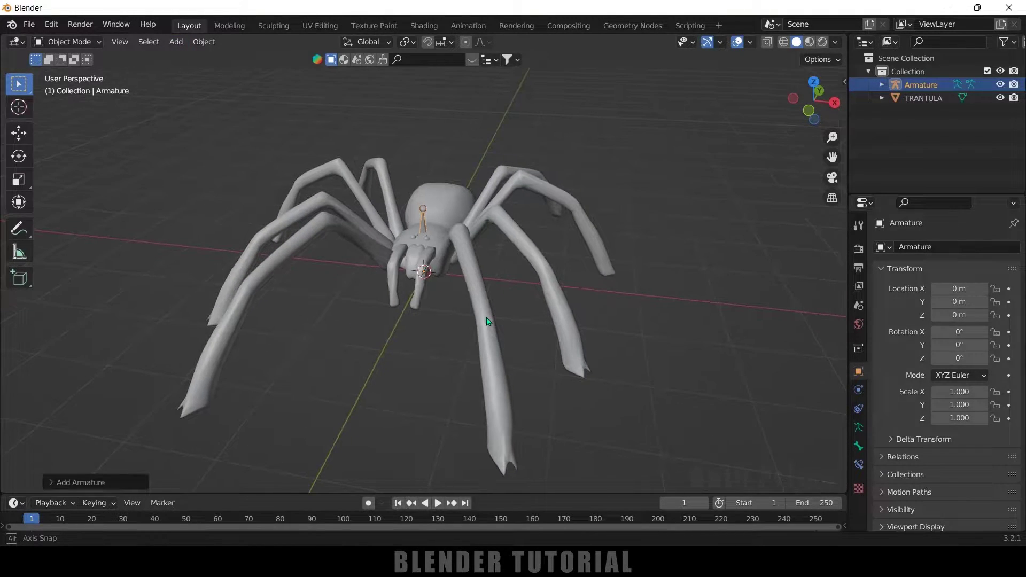
pyautogui.press('s')
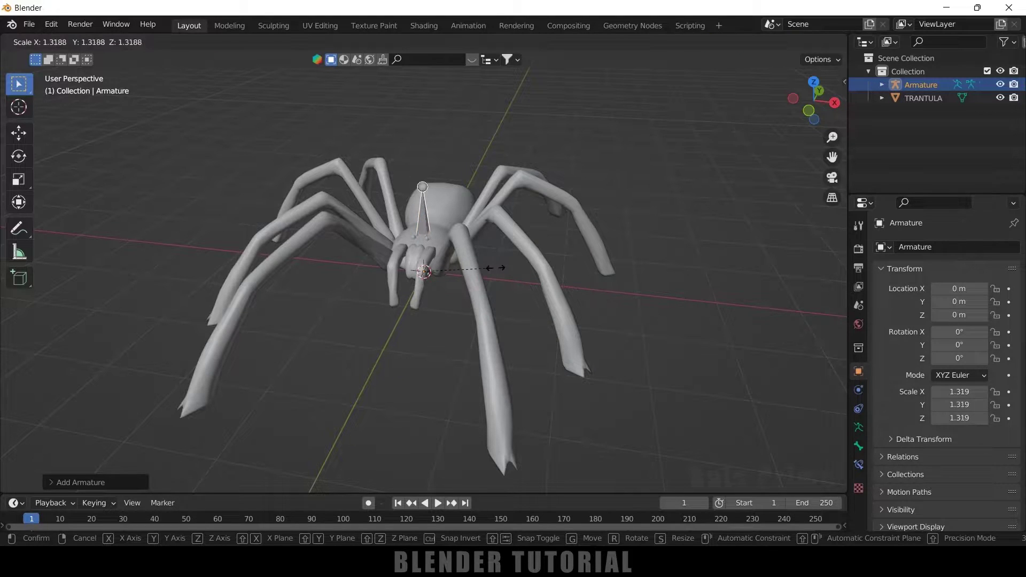
pyautogui.click(526, 271)
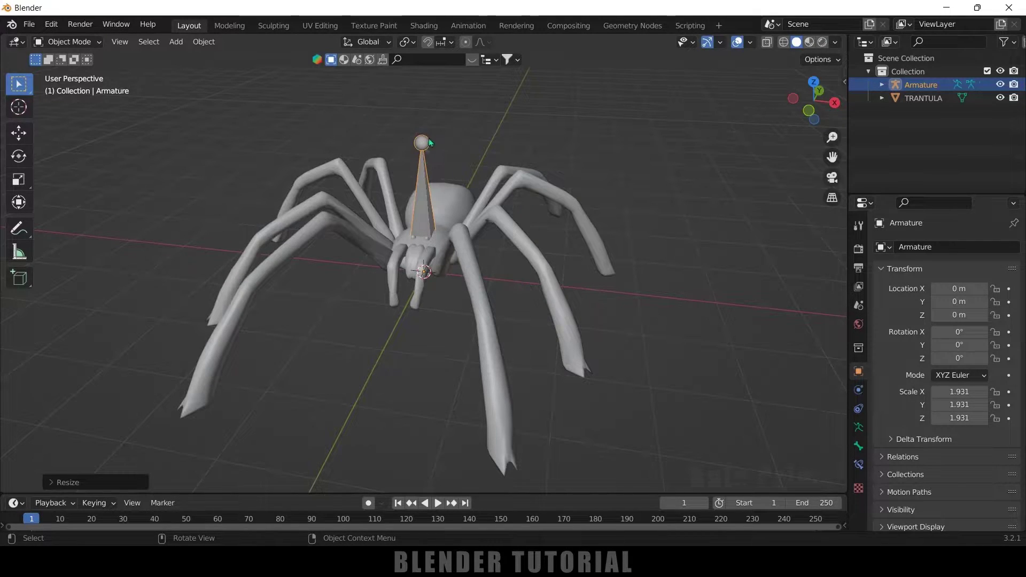
# In front view, raise the armature 0.417 m along Z into the spider
pyautogui.moveTo(513, 251); pyautogui.dragTo(473, 223, button='middle')
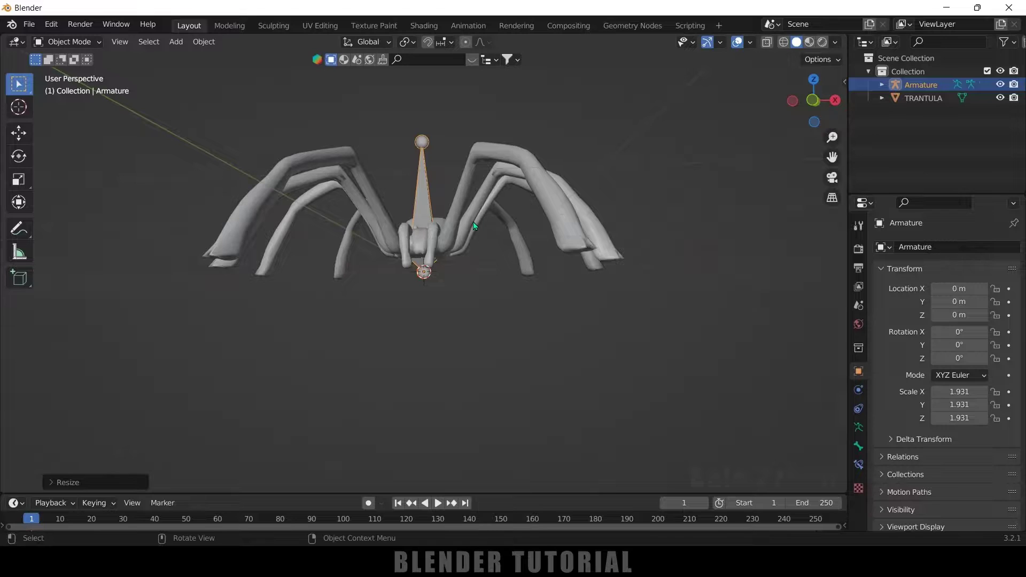
pyautogui.press('KP_1')
pyautogui.press('g')
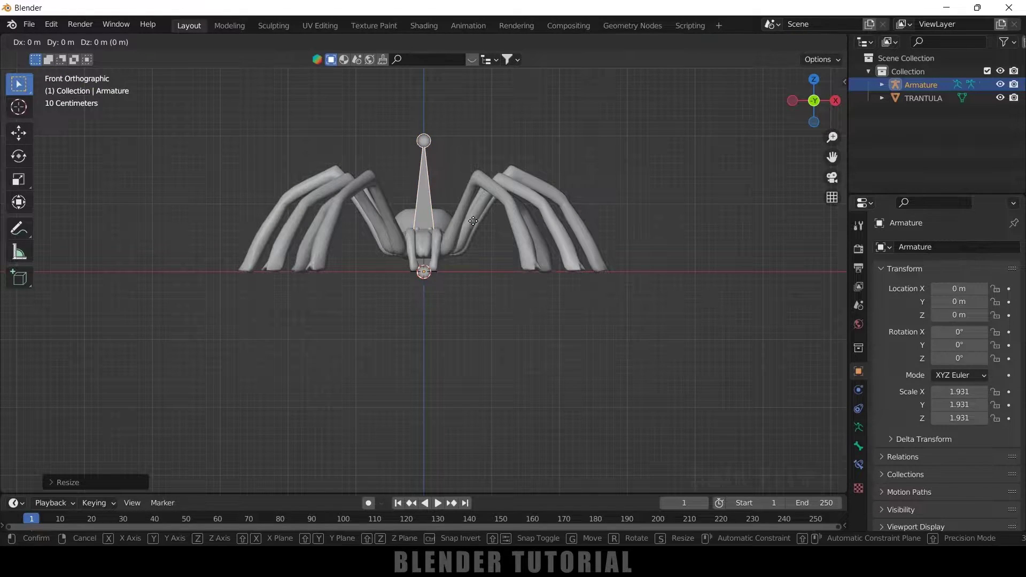
pyautogui.press('z')
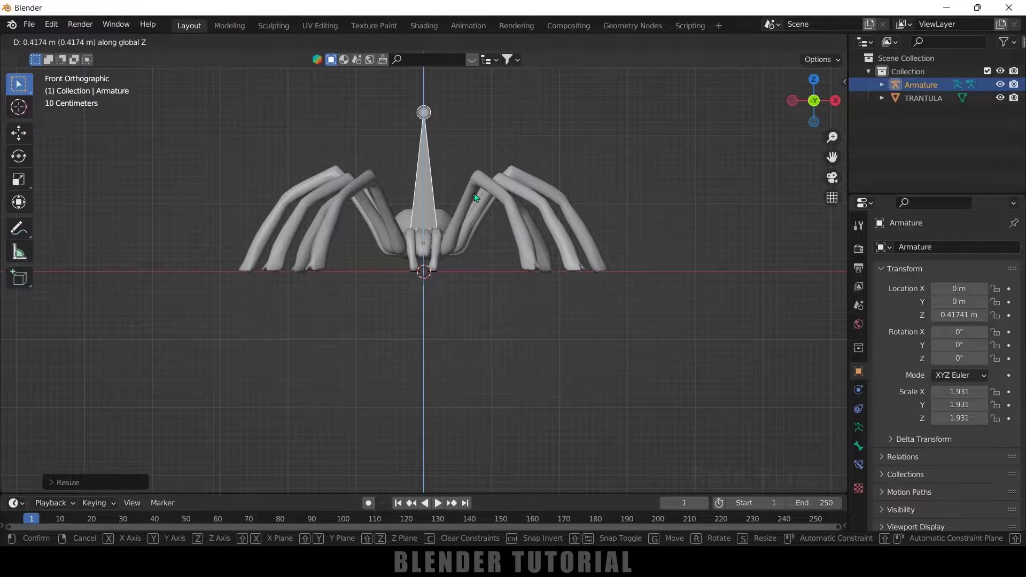
pyautogui.click(476, 197)
pyautogui.moveTo(474, 275); pyautogui.dragTo(467, 332, button='middle')
pyautogui.scroll(3, 453, 228)
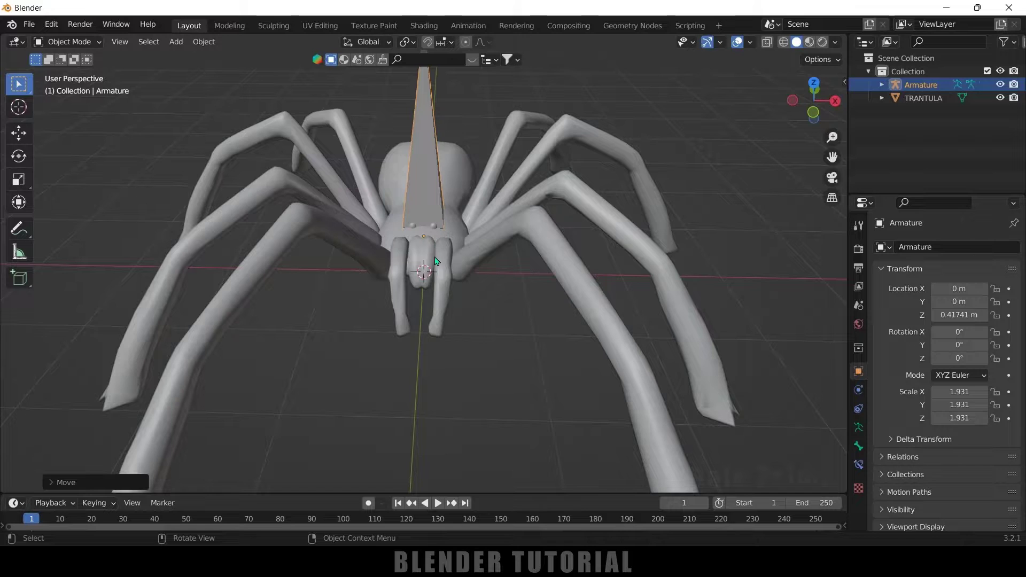
# Tick In Front under the armature's Viewport Display so the bone shows through the spider
pyautogui.click(486, 342)
pyautogui.click(427, 132)
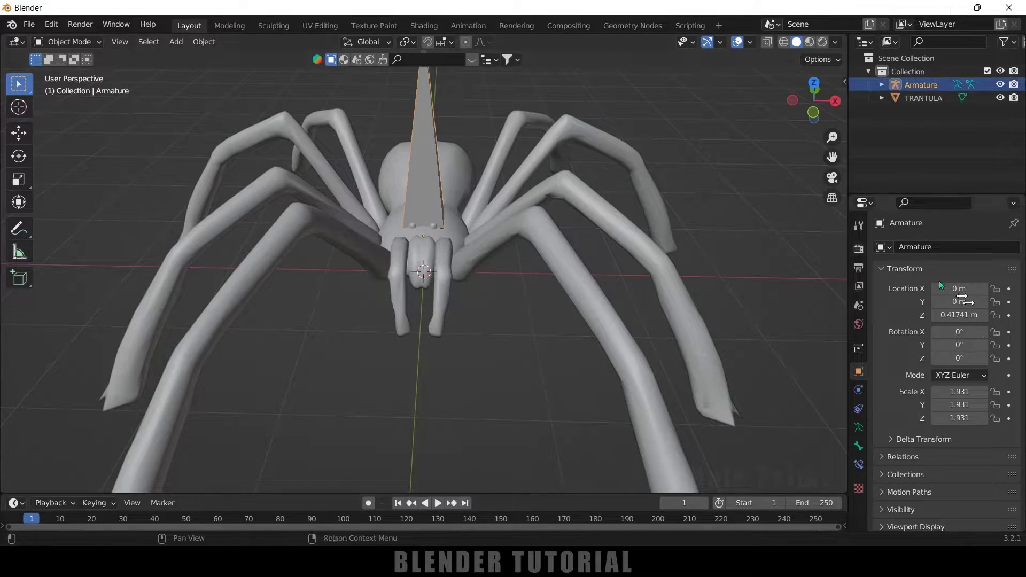
pyautogui.click(860, 430)
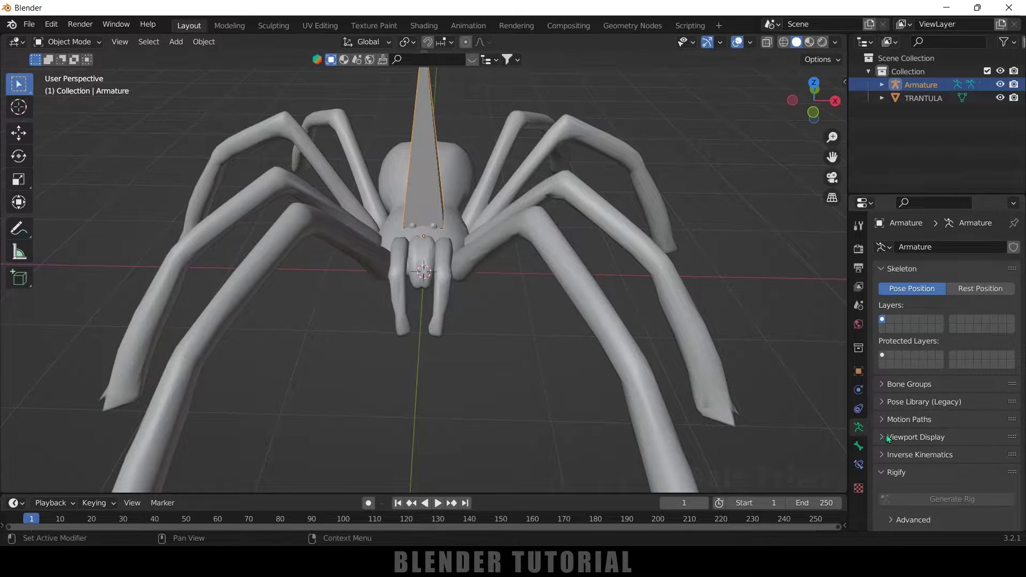
pyautogui.click(889, 437)
pyautogui.scroll(-4, 919, 454)
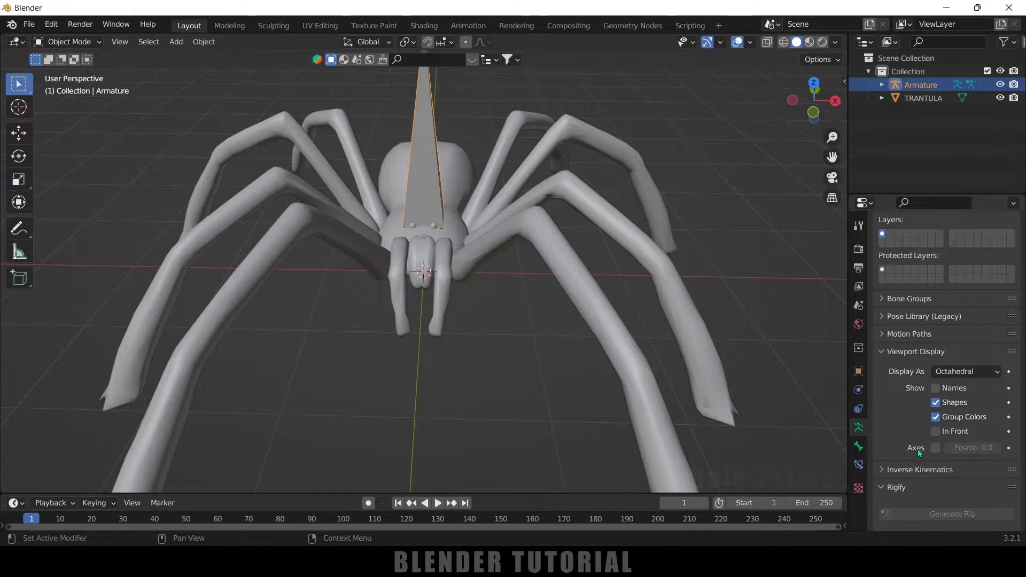
pyautogui.click(938, 434)
pyautogui.moveTo(546, 348)
pyautogui.mouseDown(button='middle')
pyautogui.moveTo(492, 359)
pyautogui.moveTo(614, 366)
pyautogui.moveTo(421, 344)
pyautogui.moveTo(479, 364)
pyautogui.mouseUp(button='middle')
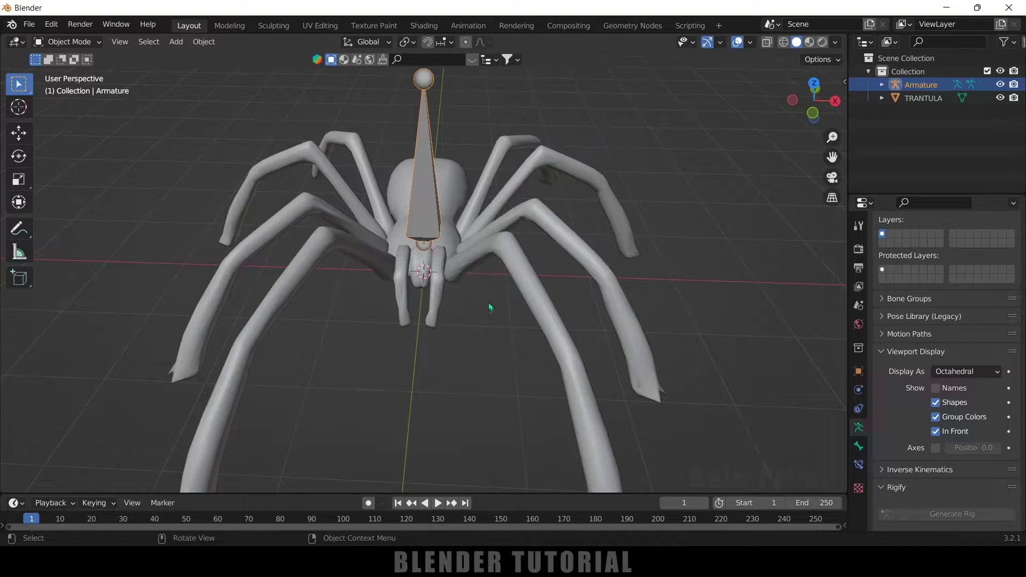
pyautogui.click(479, 355)
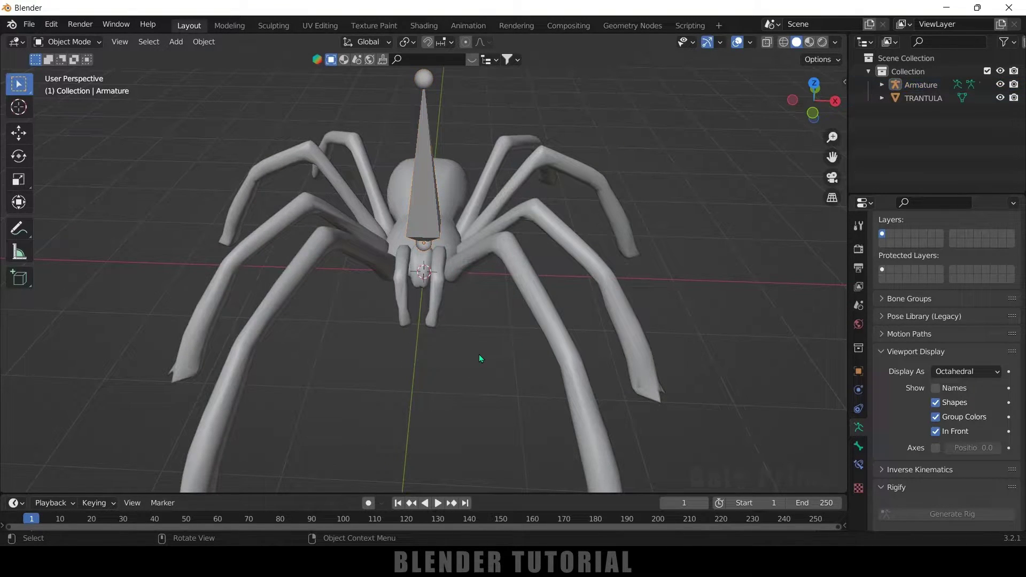
pyautogui.click(433, 209)
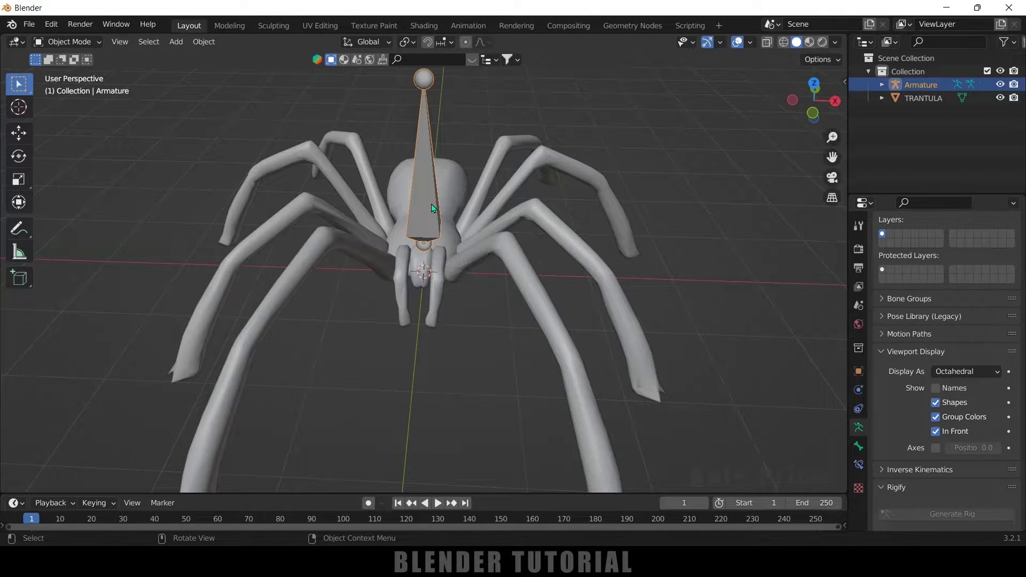
# In Edit Mode, select the bone's head, switch to top view and enable X-axis mirroring
pyautogui.click(73, 43)
pyautogui.click(71, 69)
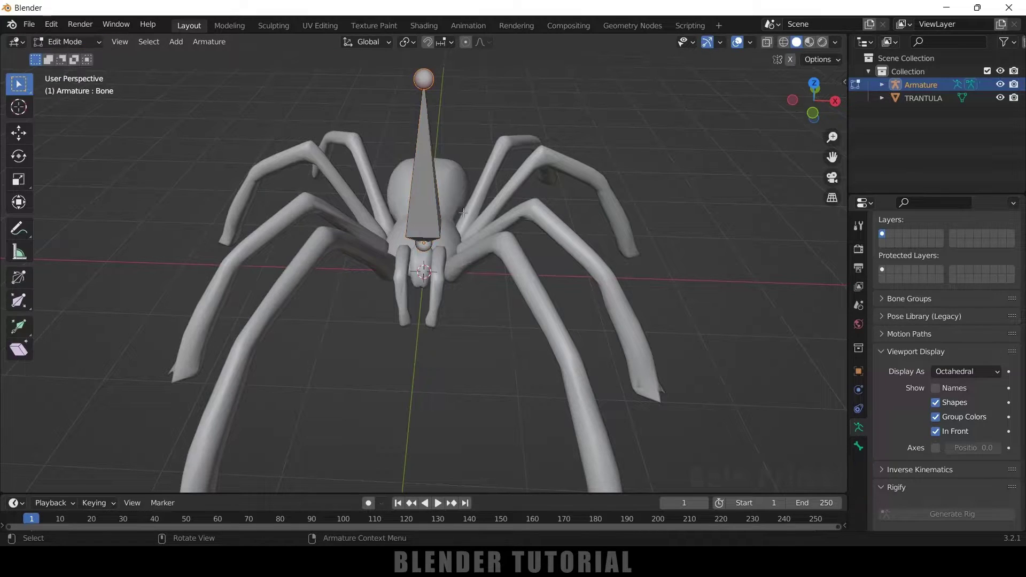
pyautogui.click(425, 244)
pyautogui.press('KP_7')
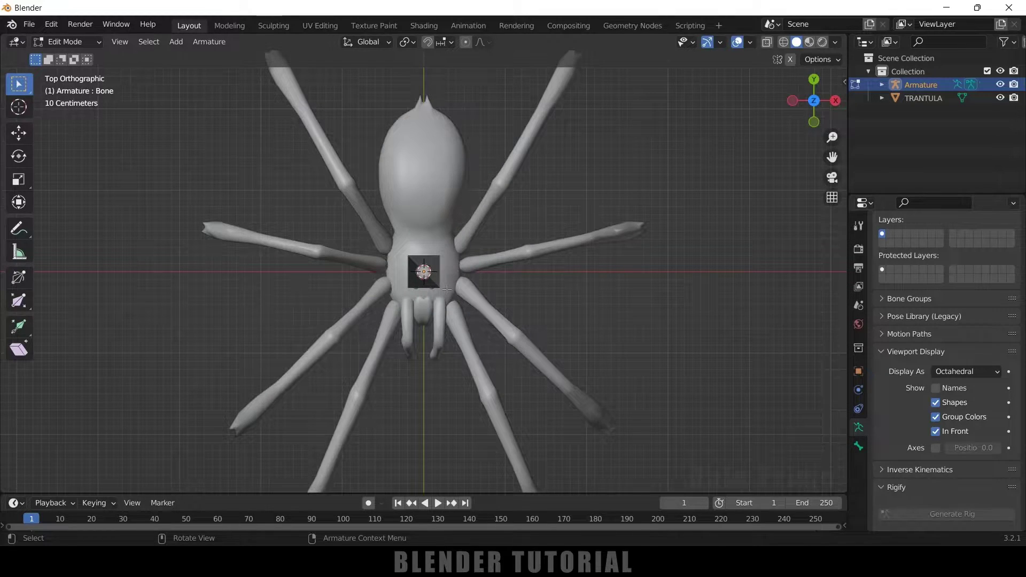
pyautogui.scroll(1, 446, 289)
pyautogui.scroll(1, 466, 308)
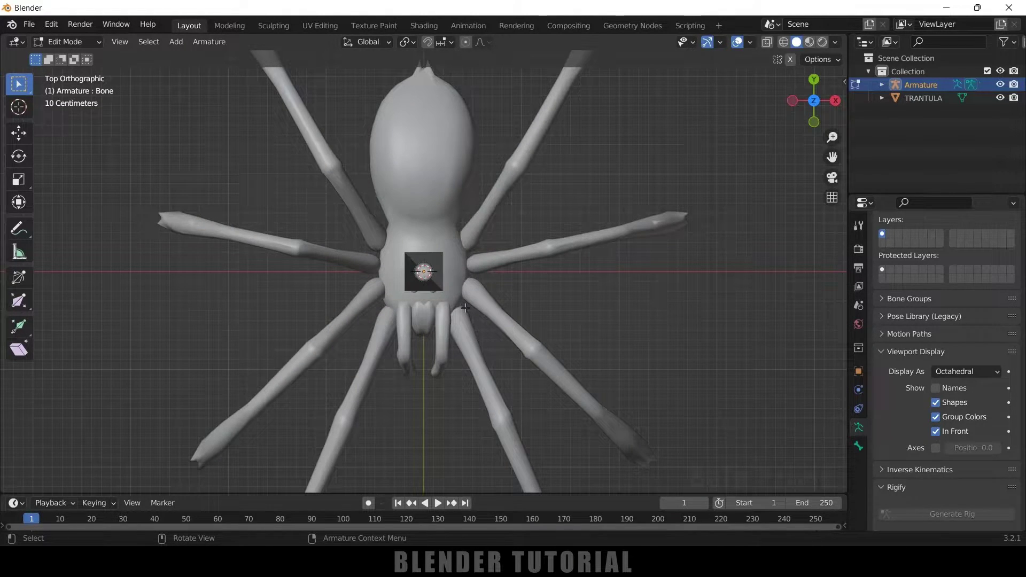
pyautogui.click(789, 60)
pyautogui.click(791, 59)
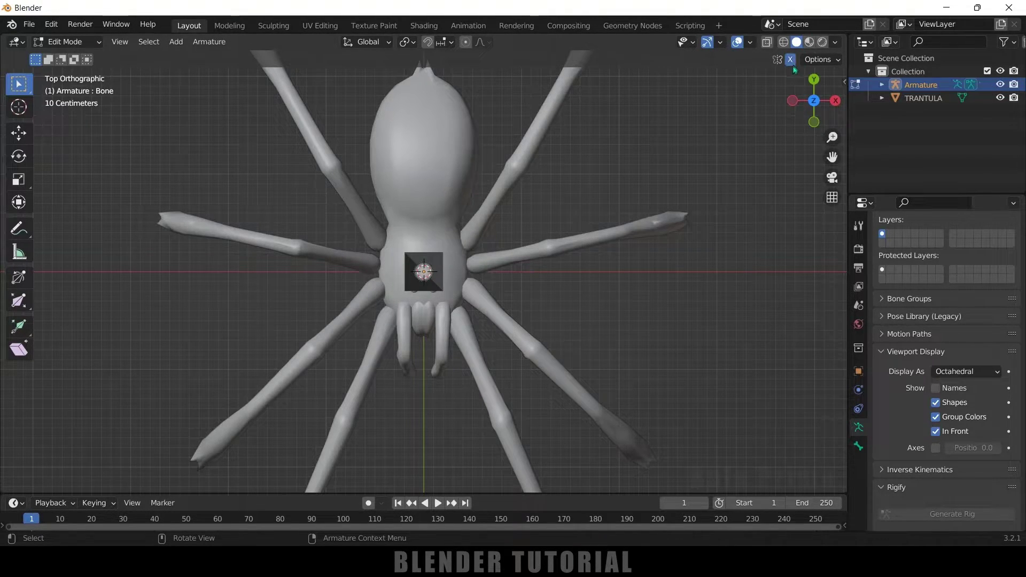
# Extrude a new bone to the right front leg, mirrored onto the left side
pyautogui.press('e')
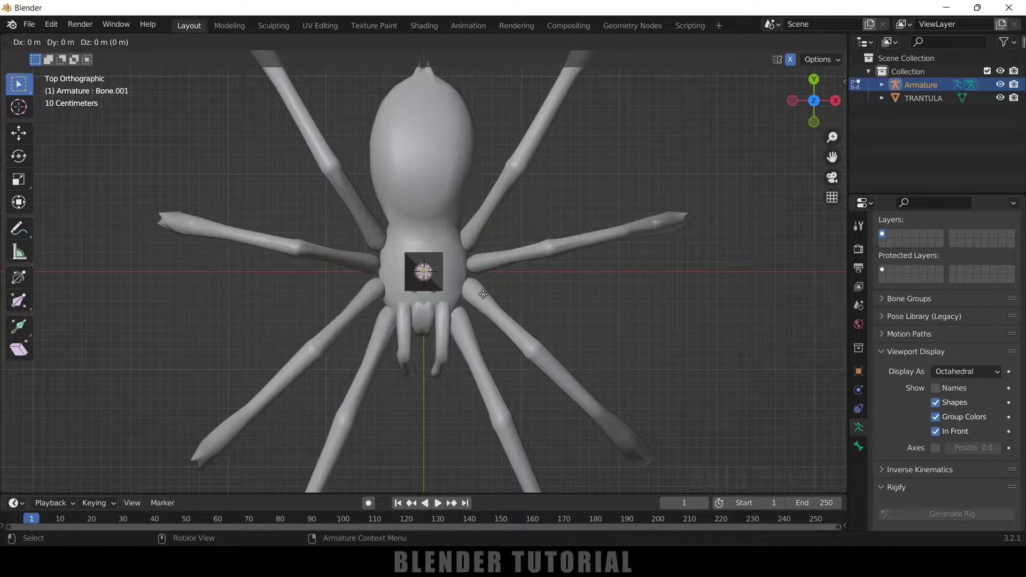
pyautogui.click(517, 342)
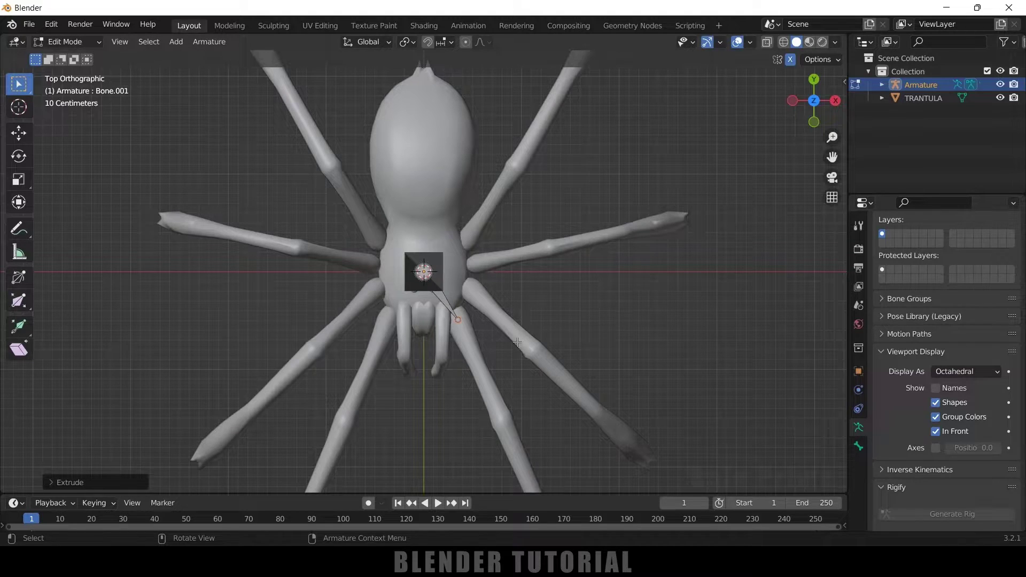
pyautogui.click(51, 483)
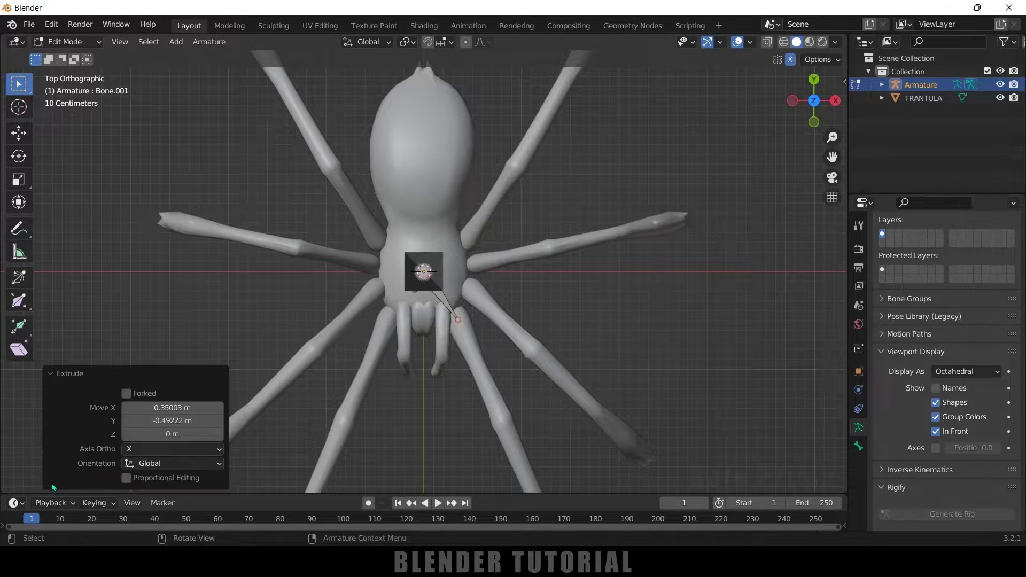
pyautogui.click(127, 394)
# Extrude three more mirrored bone pairs down both front legs to the leg tips
pyautogui.keyDown('shift'); pyautogui.moveTo(572, 381); pyautogui.dragTo(550, 278, button='middle'); pyautogui.keyUp('shift')
pyautogui.click(448, 231)
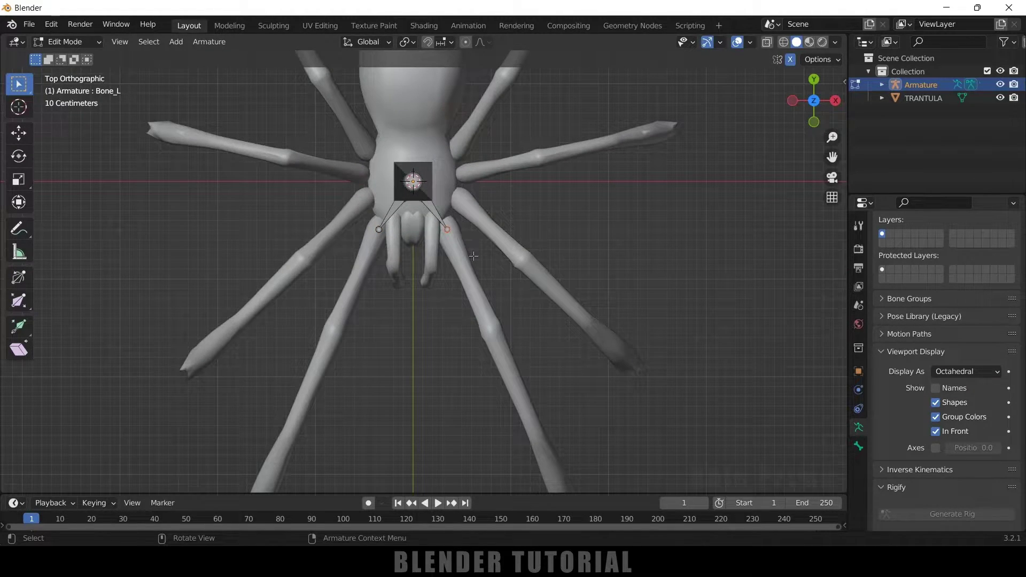
pyautogui.hotkey('shift', 'e')
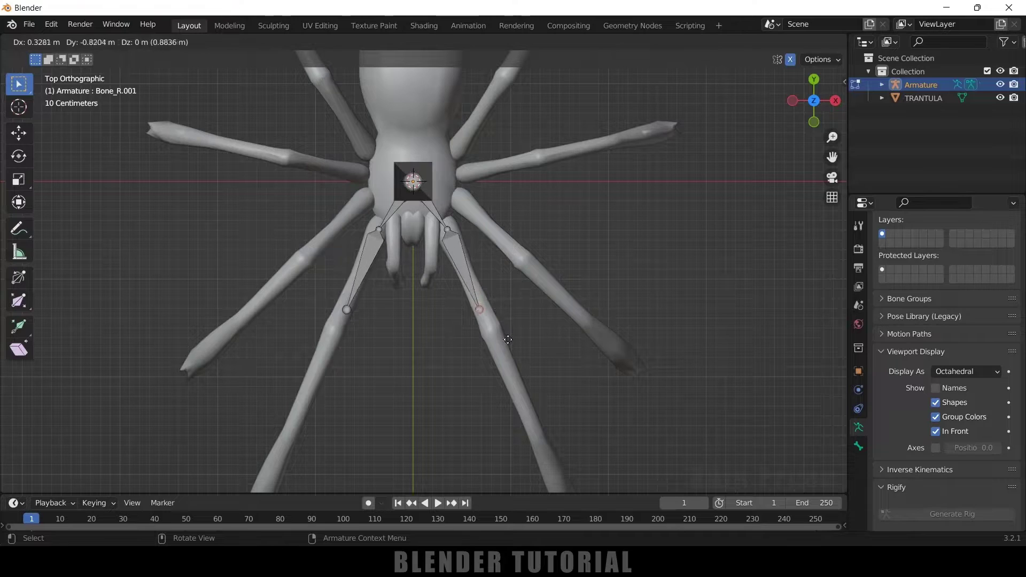
pyautogui.click(519, 357)
pyautogui.scroll(-2, 551, 372)
pyautogui.keyDown('shift'); pyautogui.moveTo(552, 373); pyautogui.dragTo(545, 284, button='middle'); pyautogui.keyUp('shift')
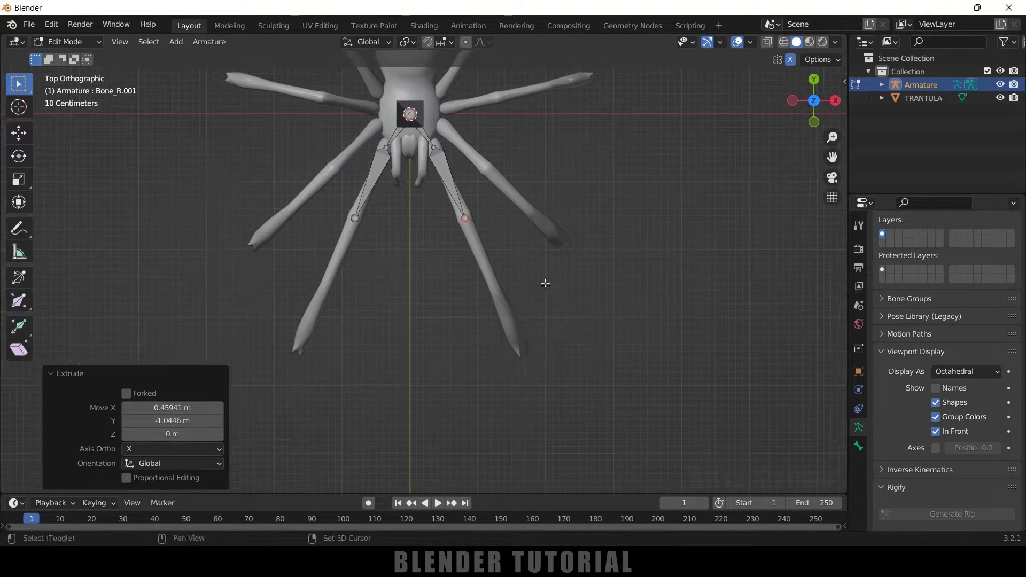
pyautogui.hotkey('shift', 'e')
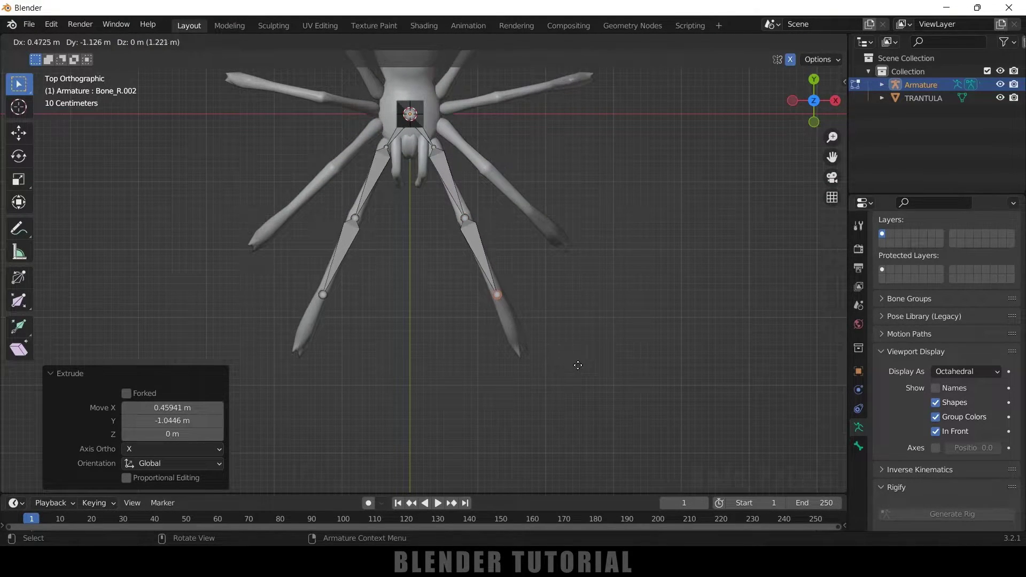
pyautogui.click(578, 365)
pyautogui.hotkey('shift', 'e')
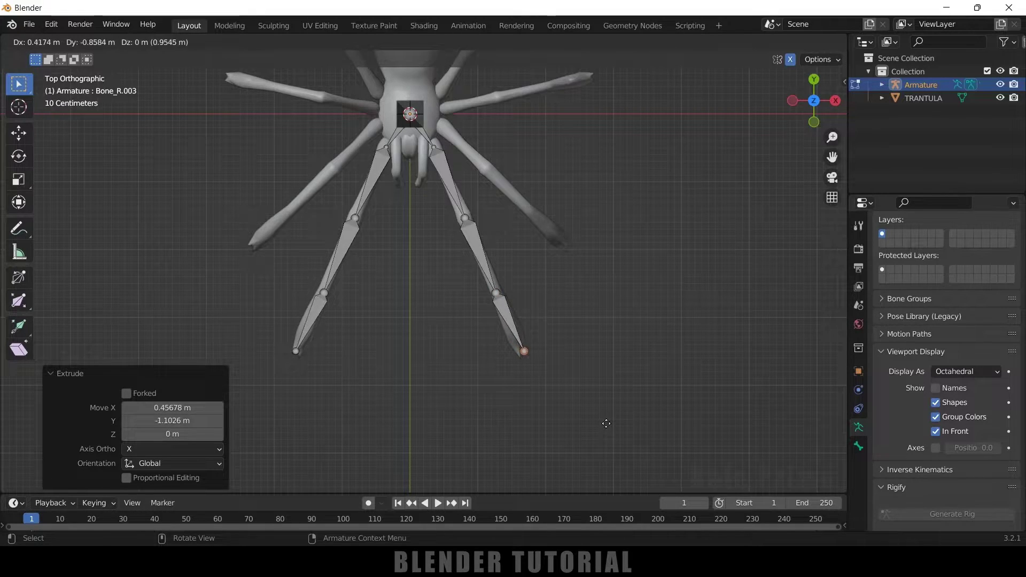
pyautogui.click(638, 409)
pyautogui.moveTo(638, 409); pyautogui.dragTo(582, 374, button='middle')
pyautogui.scroll(4, 582, 373)
pyautogui.moveTo(552, 340); pyautogui.dragTo(414, 291, button='middle')
# Move the leg joints vertically with the Move gizmo so the bones follow the legs' arch
pyautogui.click(383, 265)
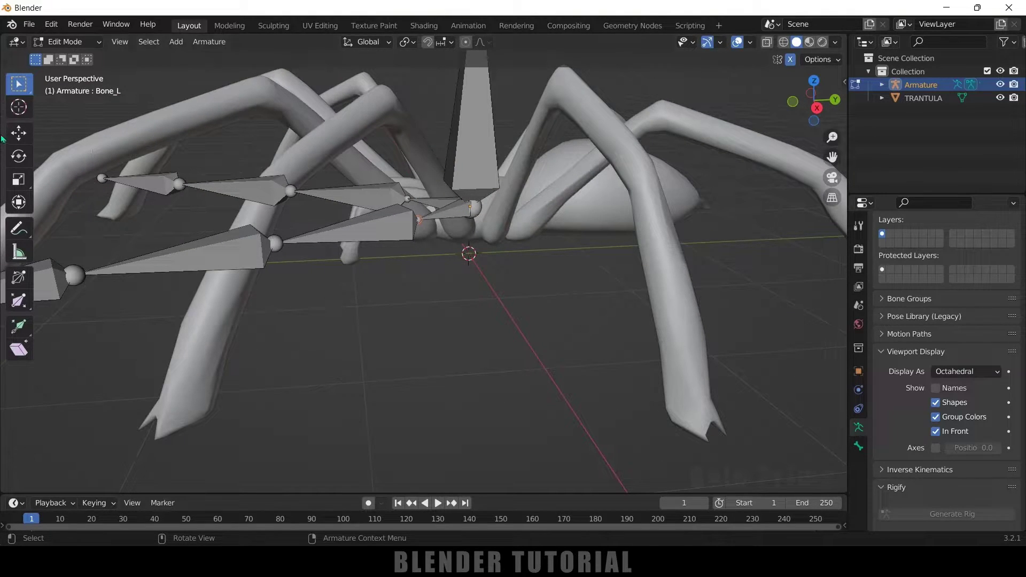
pyautogui.click(19, 133)
pyautogui.moveTo(420, 167); pyautogui.dragTo(418, 173)
pyautogui.click(276, 242)
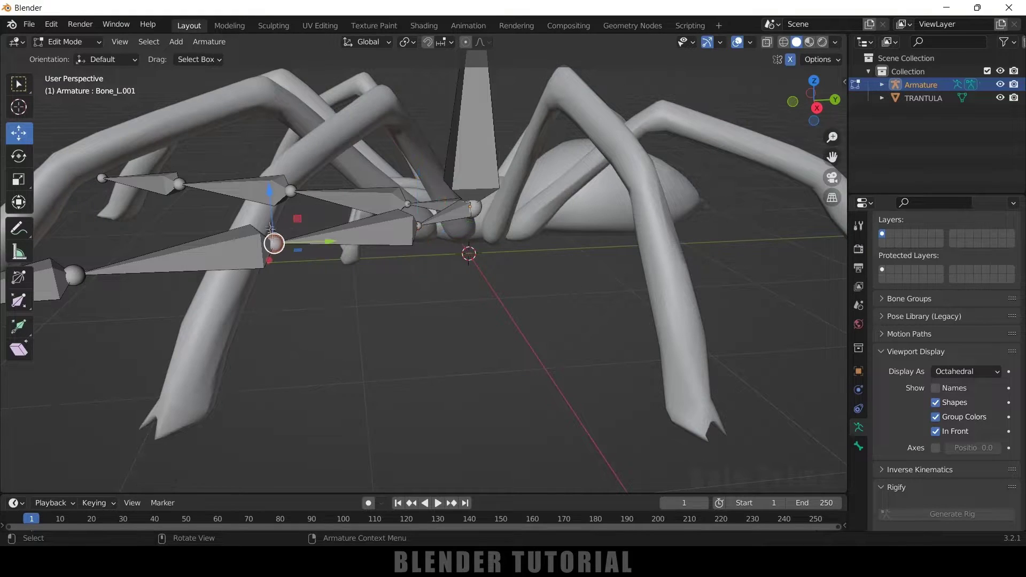
pyautogui.moveTo(274, 190); pyautogui.dragTo(267, 488)
pyautogui.moveTo(406, 331); pyautogui.dragTo(364, 300, button='middle')
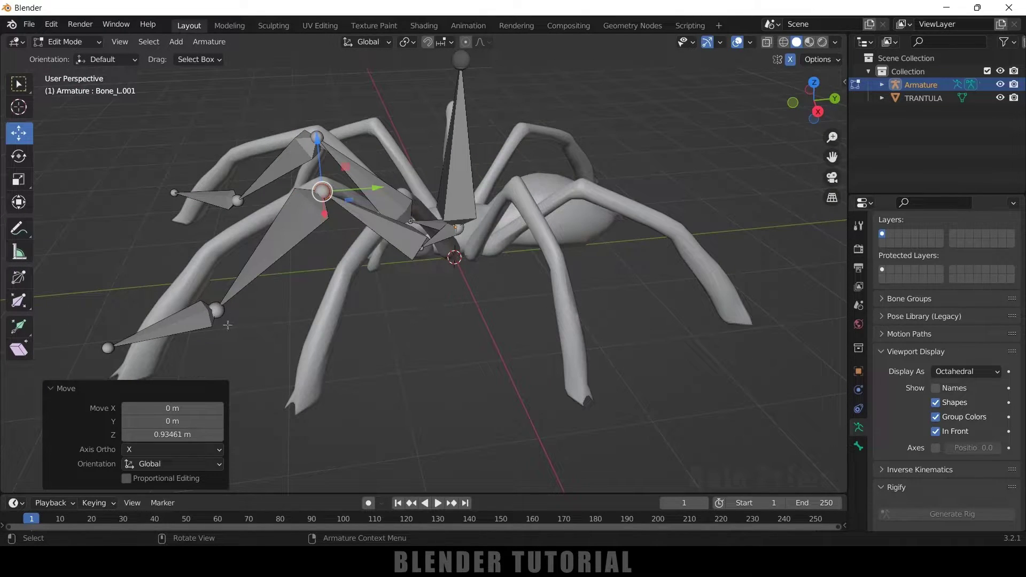
pyautogui.click(216, 310)
pyautogui.moveTo(216, 309); pyautogui.dragTo(196, 213)
pyautogui.click(107, 347)
pyautogui.scroll(3, 107, 345)
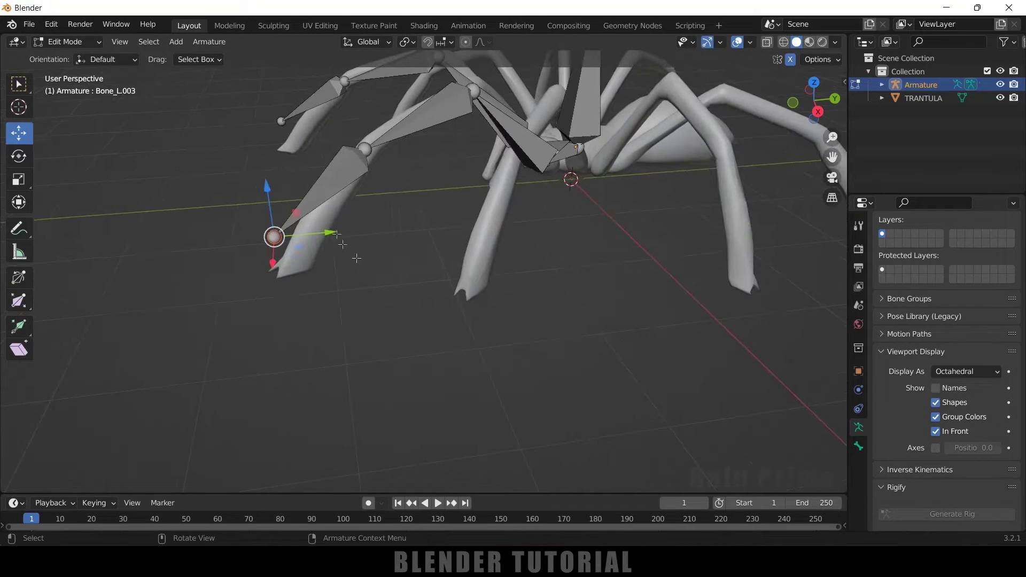
pyautogui.moveTo(264, 183); pyautogui.dragTo(268, 243)
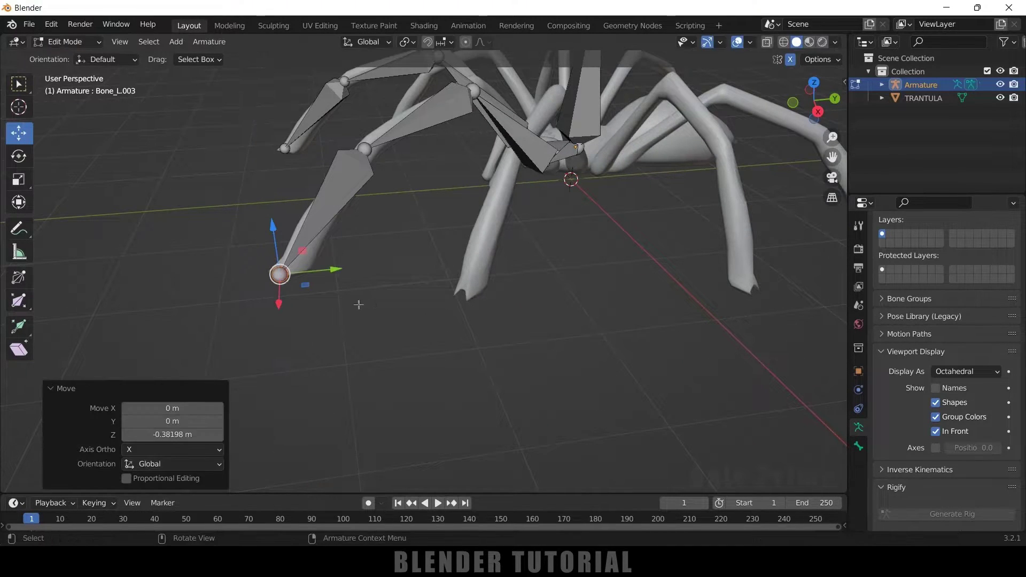
# From top view, line the leg-tip joints up with the feet
pyautogui.press('KP_7')
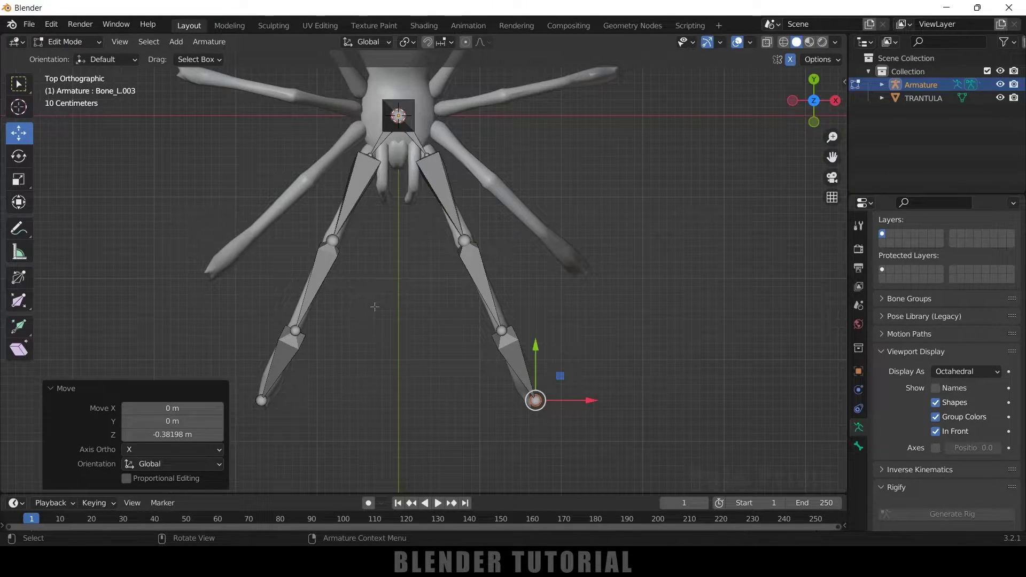
pyautogui.scroll(3, 407, 277)
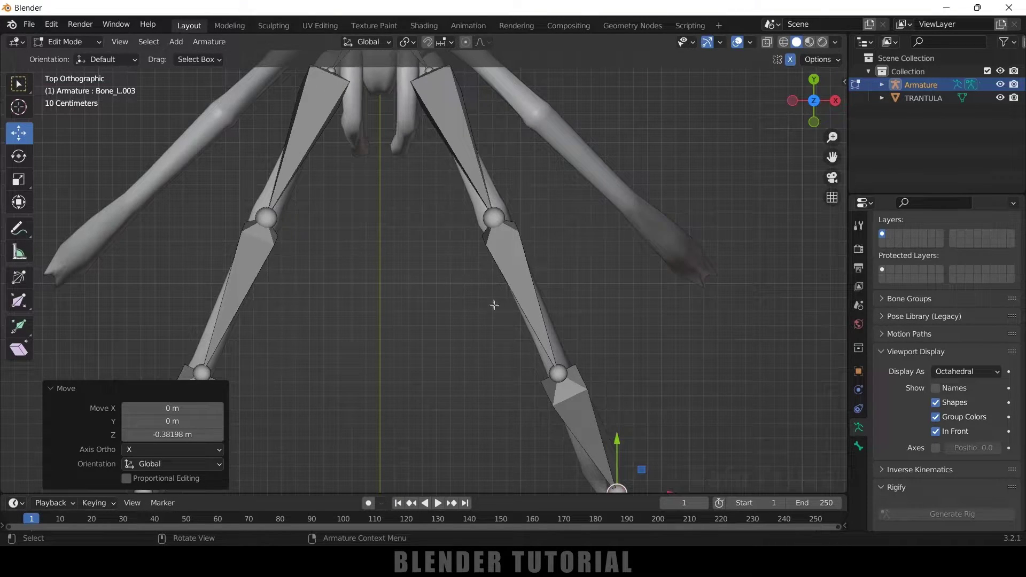
pyautogui.keyDown('shift'); pyautogui.moveTo(671, 492); pyautogui.dragTo(622, 374, button='middle'); pyautogui.keyUp('shift')
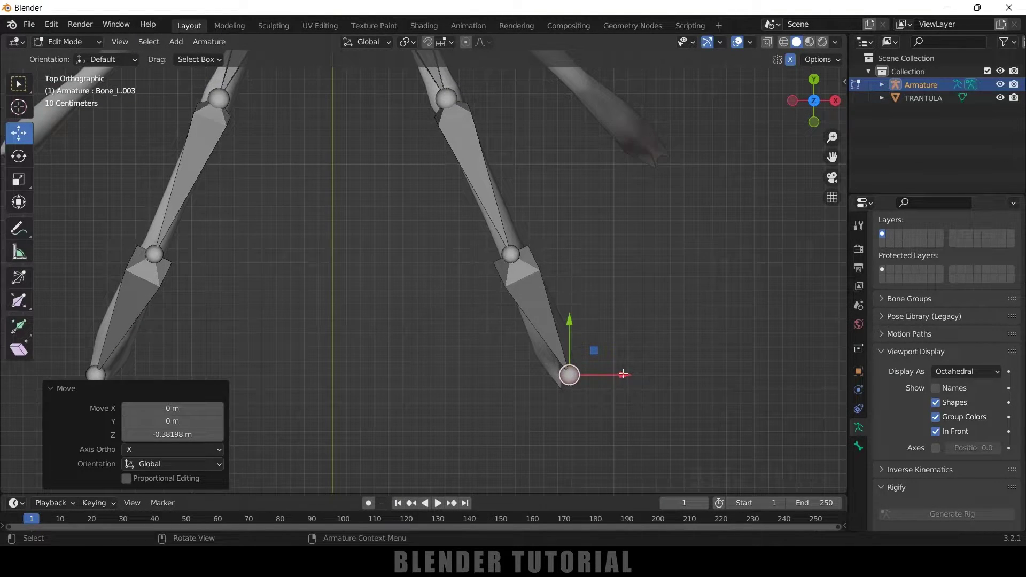
pyautogui.moveTo(568, 374); pyautogui.dragTo(561, 367)
pyautogui.moveTo(648, 298); pyautogui.dragTo(515, 195, button='middle')
pyautogui.scroll(-6, 505, 191)
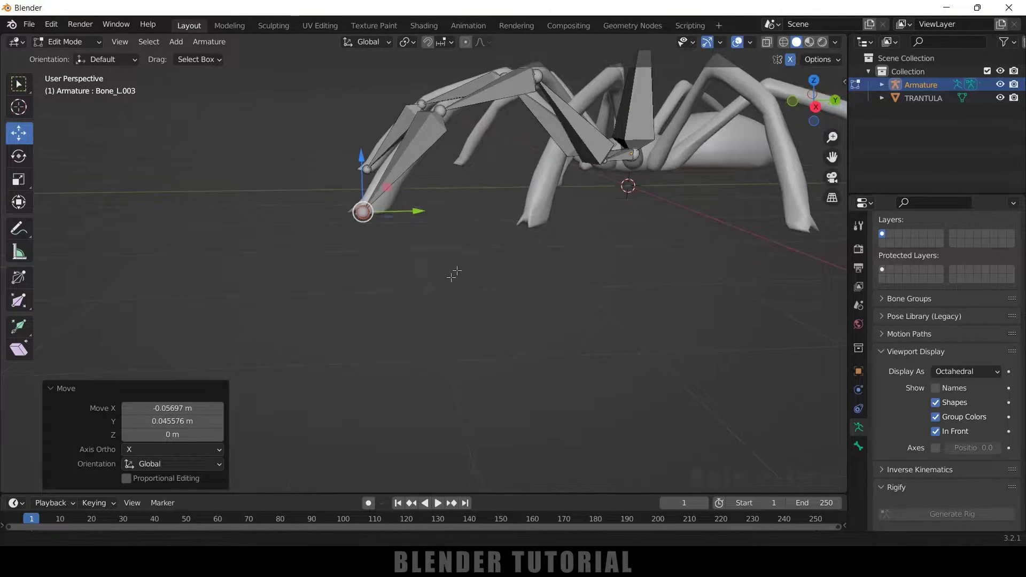
# Orbit around the spider to check the mirrored leg bone chains from several angles
pyautogui.moveTo(289, 315); pyautogui.dragTo(575, 341, button='middle')
pyautogui.scroll(3, 575, 341)
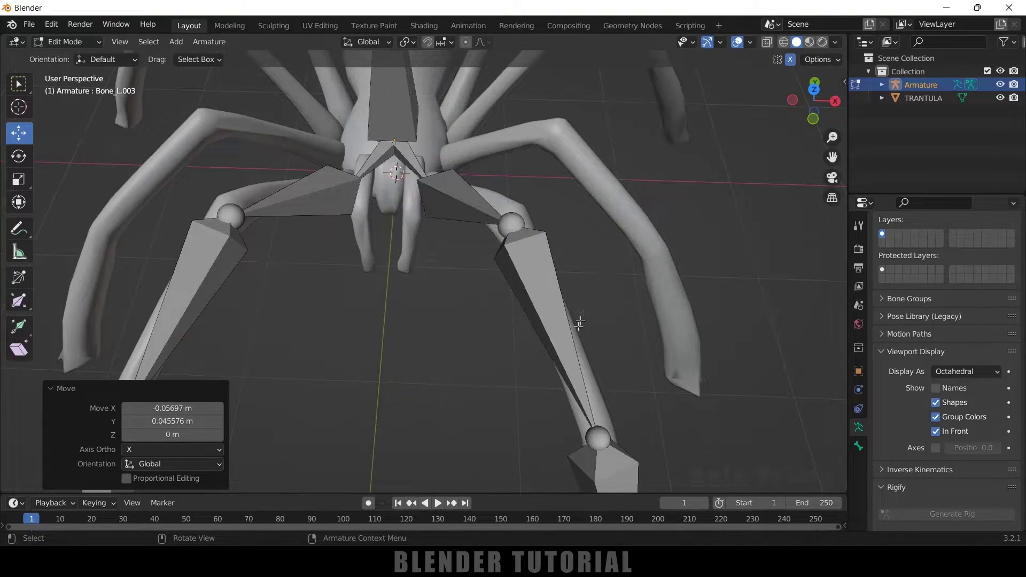
pyautogui.moveTo(598, 270); pyautogui.dragTo(556, 225, button='middle')
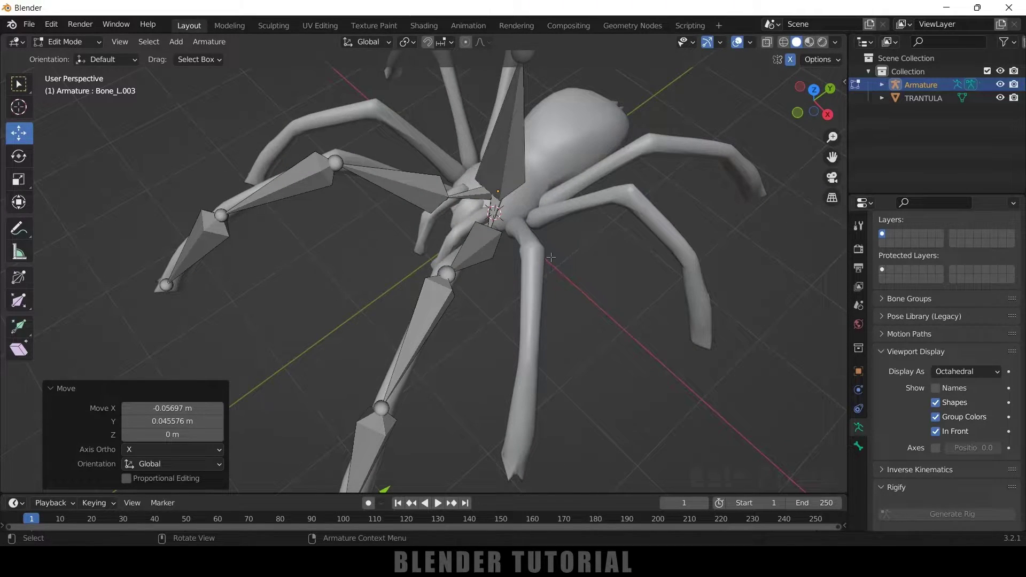
pyautogui.scroll(4, 603, 226)
pyautogui.moveTo(602, 226); pyautogui.dragTo(653, 276, button='middle')
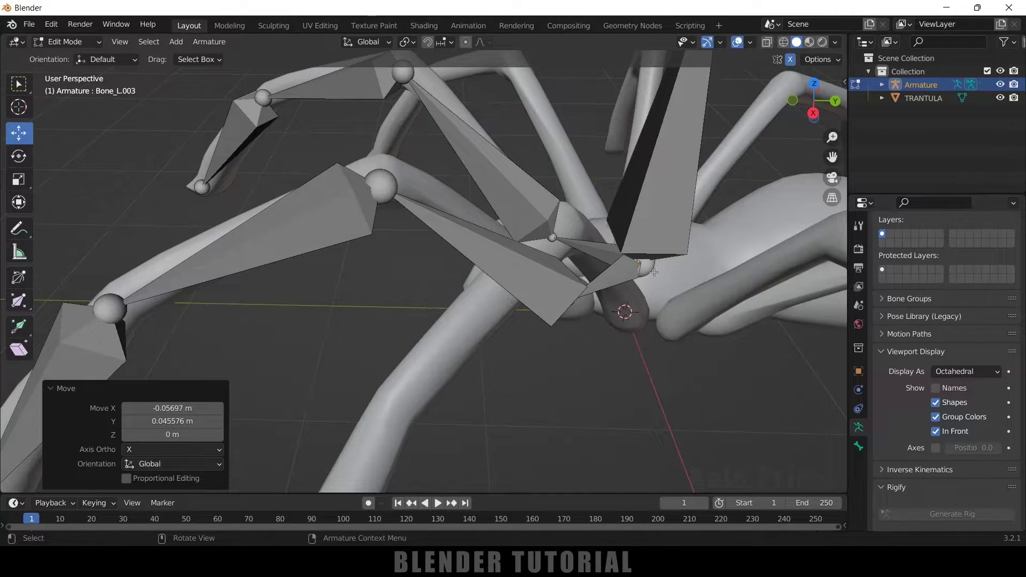
pyautogui.click(652, 267)
pyautogui.moveTo(695, 302); pyautogui.dragTo(511, 258, button='middle')
pyautogui.click(539, 230)
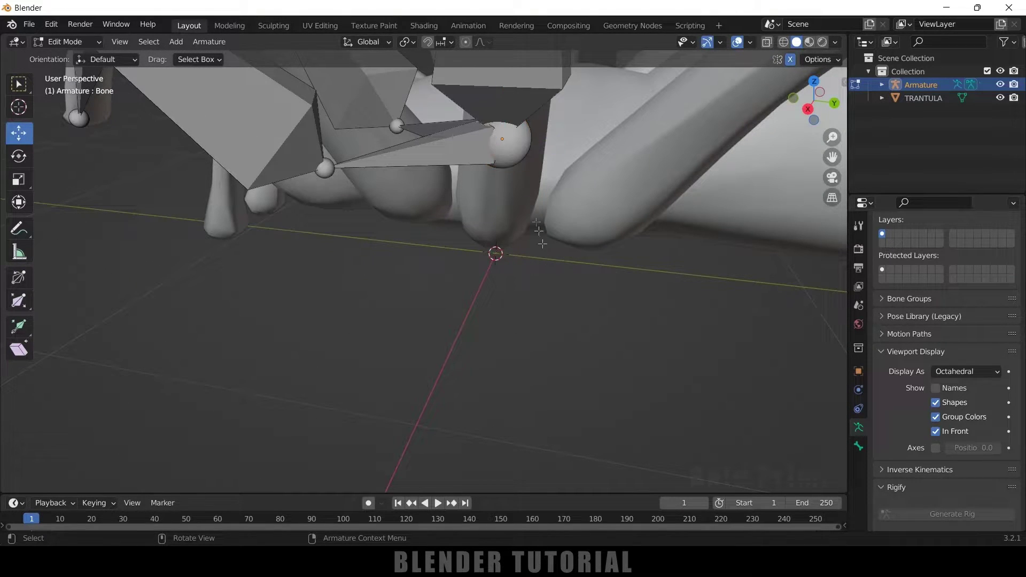
# From the root joint, extrude a mirrored pair of bones toward another pair of legs
pyautogui.click(514, 148)
pyautogui.moveTo(515, 149); pyautogui.dragTo(601, 347, button='middle')
pyautogui.press('KP_7')
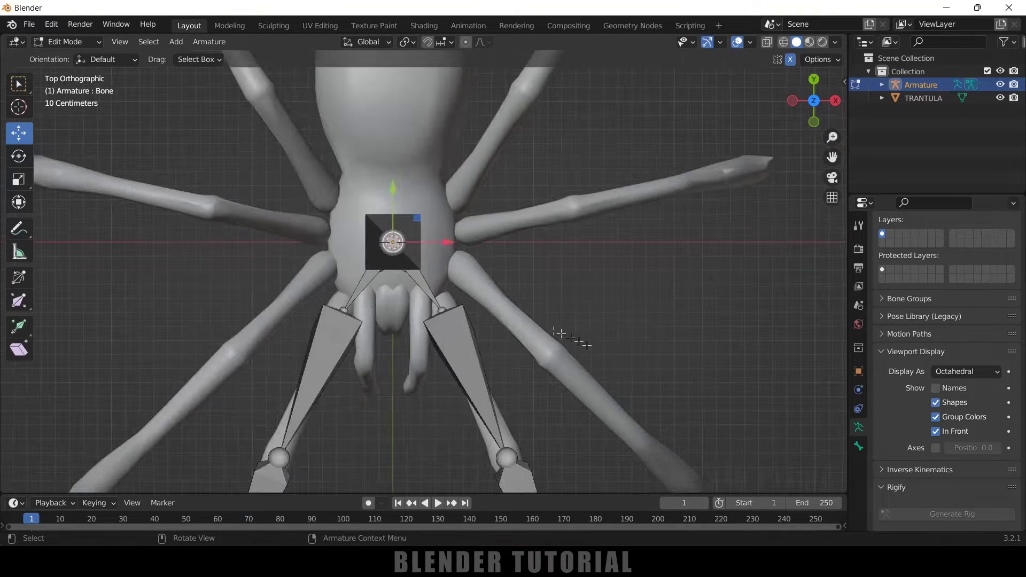
pyautogui.press('e')
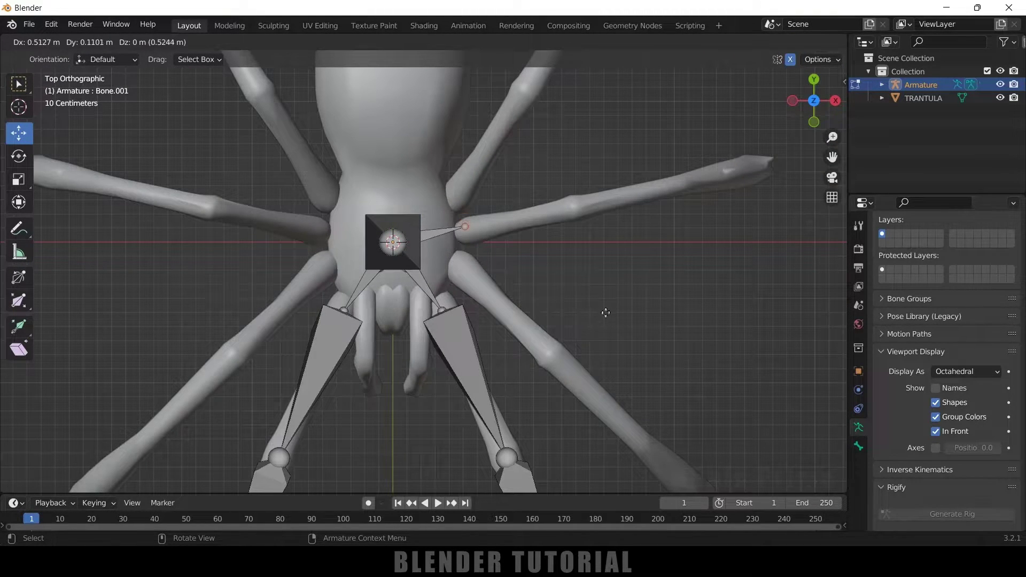
pyautogui.click(593, 350)
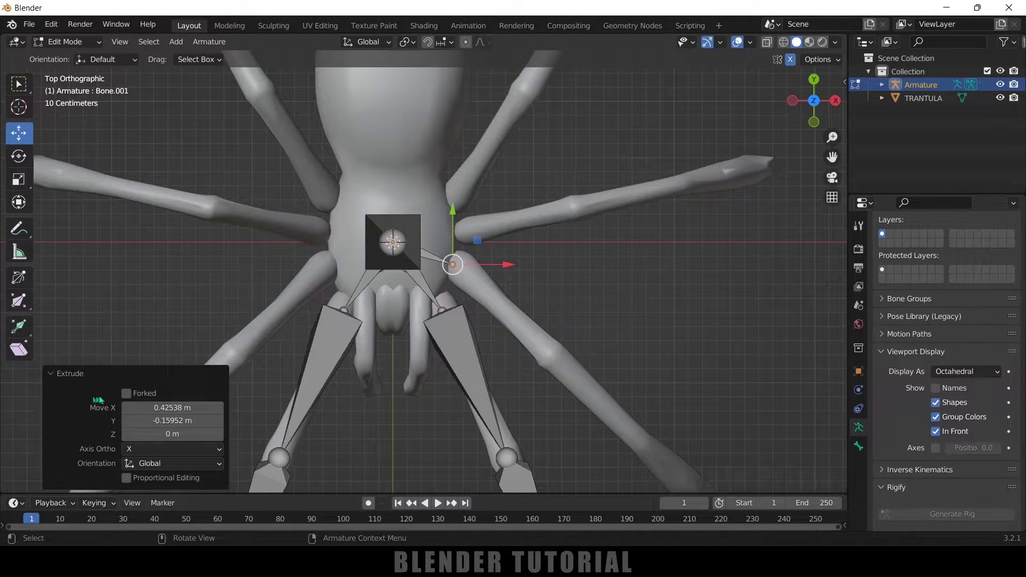
pyautogui.click(126, 393)
pyautogui.scroll(-4, 502, 301)
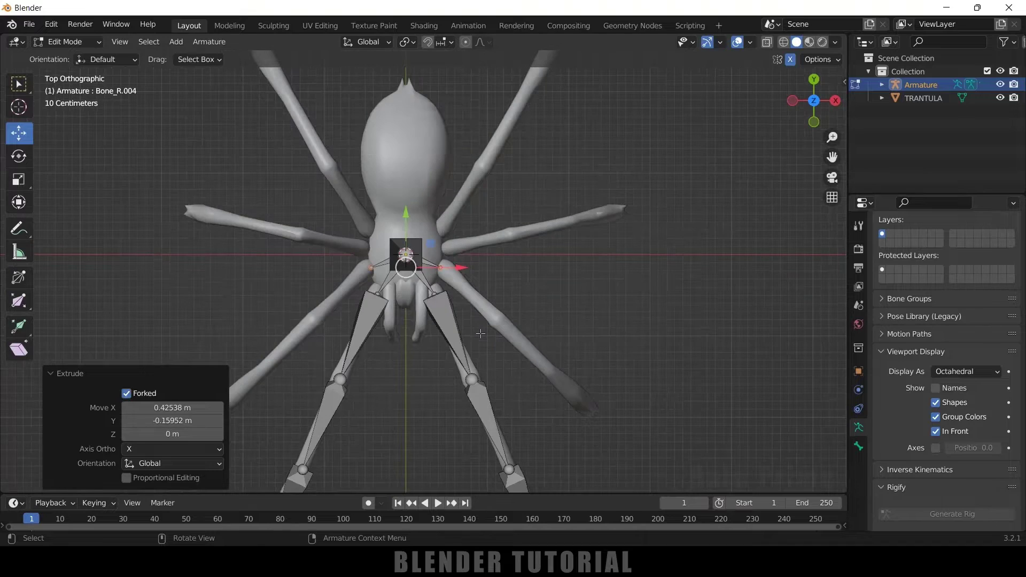
pyautogui.keyDown('shift'); pyautogui.moveTo(502, 300); pyautogui.dragTo(523, 246, button='middle'); pyautogui.keyUp('shift')
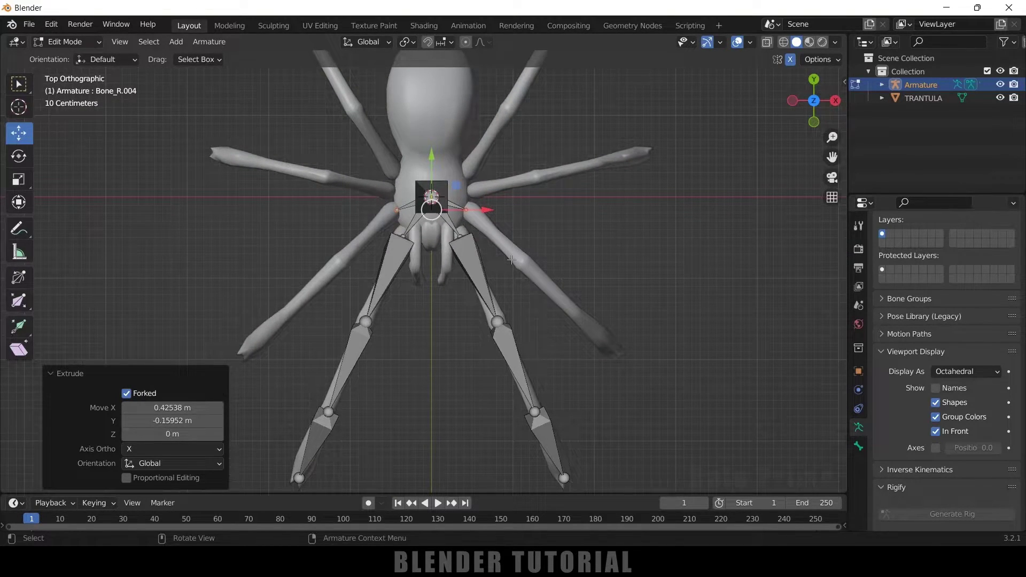
# Extrude three more mirrored bone pairs along the legs down to the leg ends
pyautogui.hotkey('shift', 'e')
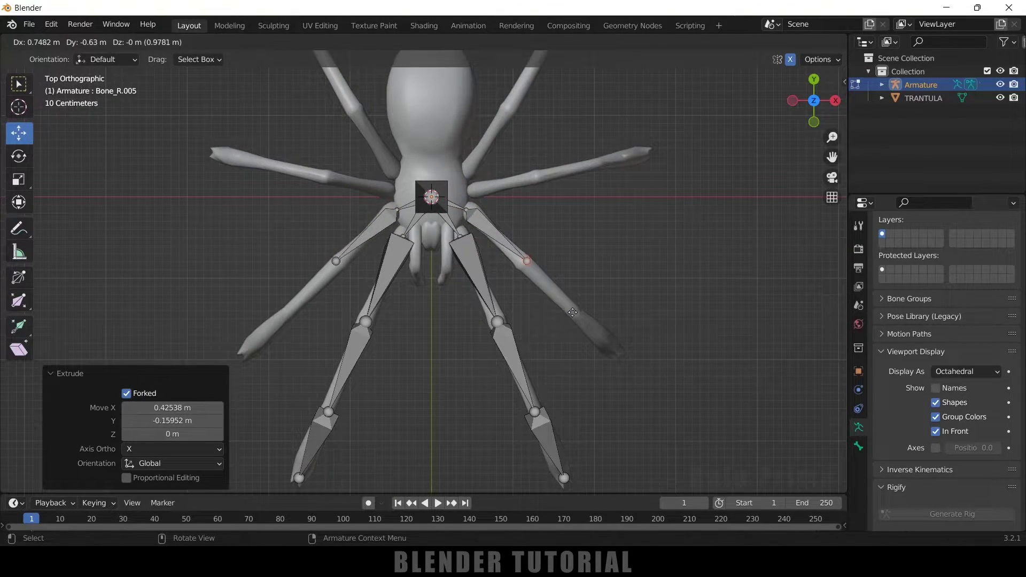
pyautogui.click(572, 320)
pyautogui.hotkey('shift', 'e')
pyautogui.click(576, 314)
pyautogui.hotkey('shift', 'e')
pyautogui.click(666, 408)
pyautogui.moveTo(666, 408); pyautogui.dragTo(504, 257, button='middle')
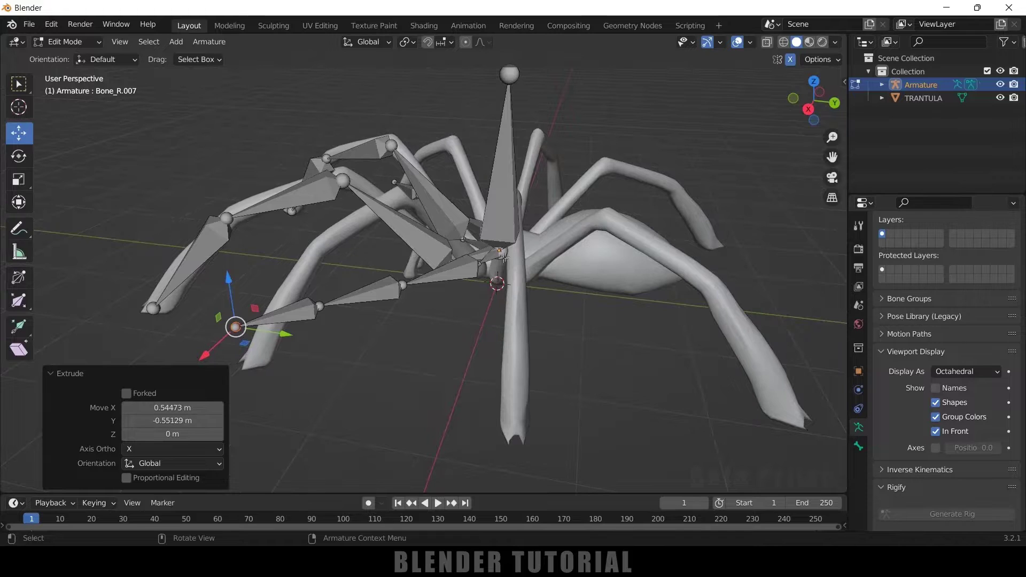
# Lower the first leg joint and raise the next one along Z to follow the leg bend
pyautogui.click(481, 265)
pyautogui.press('g')
pyautogui.press('z')
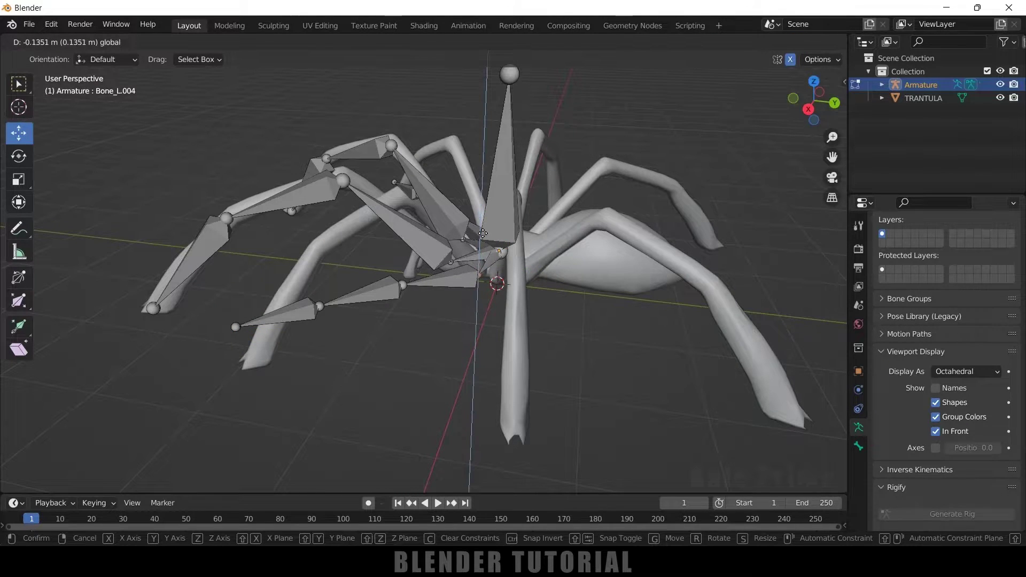
pyautogui.click(452, 304)
pyautogui.moveTo(433, 346); pyautogui.dragTo(389, 292, button='middle')
pyautogui.click(388, 266)
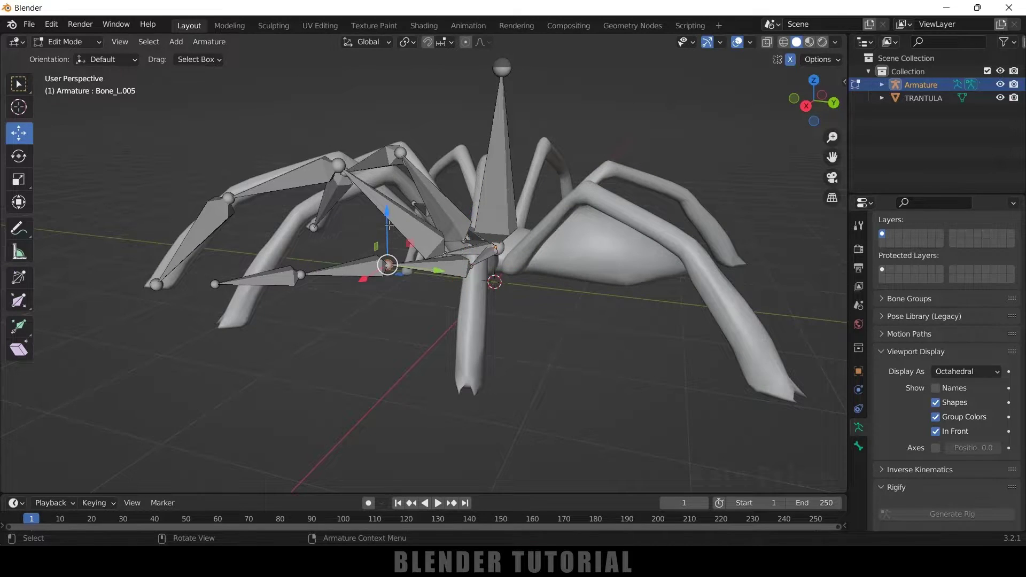
pyautogui.press('g')
pyautogui.press('z')
pyautogui.click(431, 282)
pyautogui.moveTo(431, 282)
pyautogui.mouseDown(button='middle')
pyautogui.moveTo(425, 271)
pyautogui.moveTo(422, 289)
pyautogui.mouseUp(button='middle')
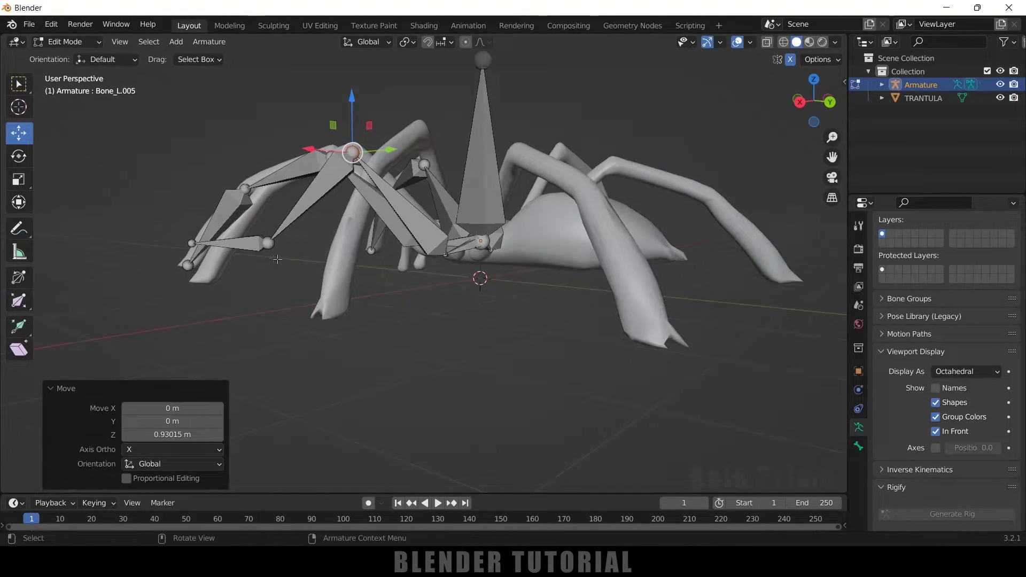
# Raise the next leg joint and lower the tip joint onto the leg end along Z
pyautogui.click(268, 240)
pyautogui.press('g')
pyautogui.press('z')
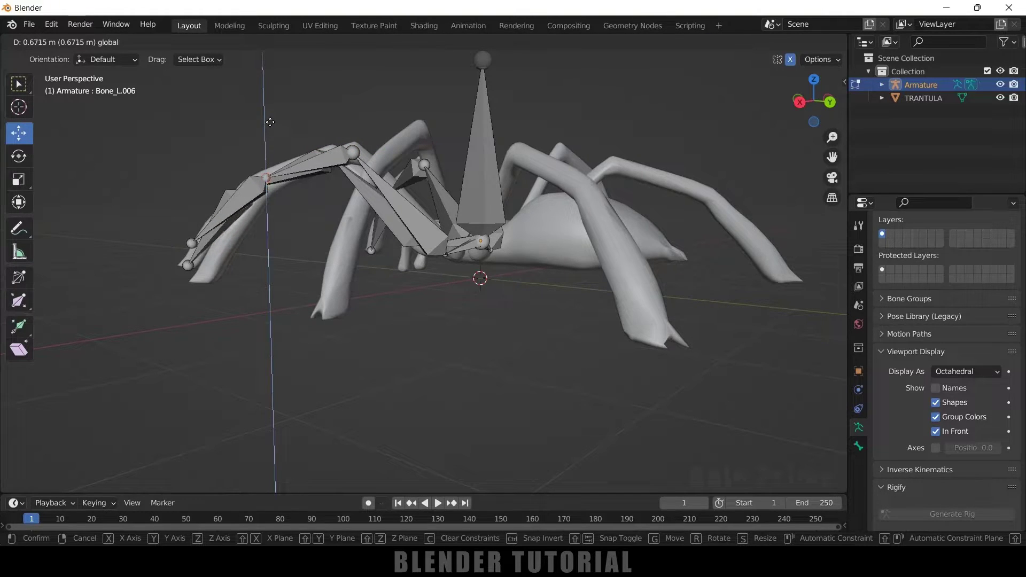
pyautogui.click(271, 130)
pyautogui.moveTo(252, 284); pyautogui.dragTo(251, 295, button='middle')
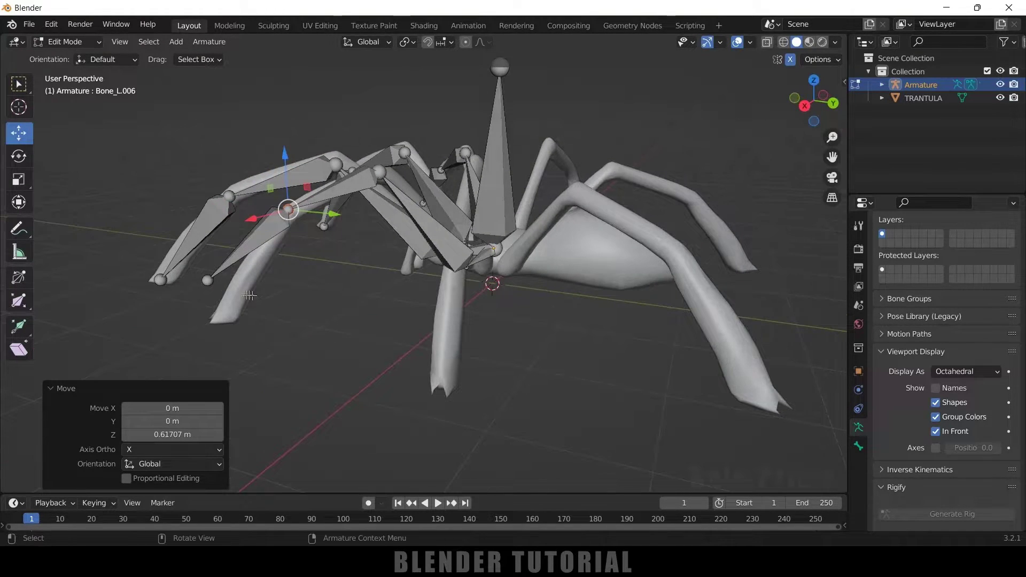
pyautogui.click(208, 279)
pyautogui.press('g')
pyautogui.press('z')
pyautogui.click(225, 288)
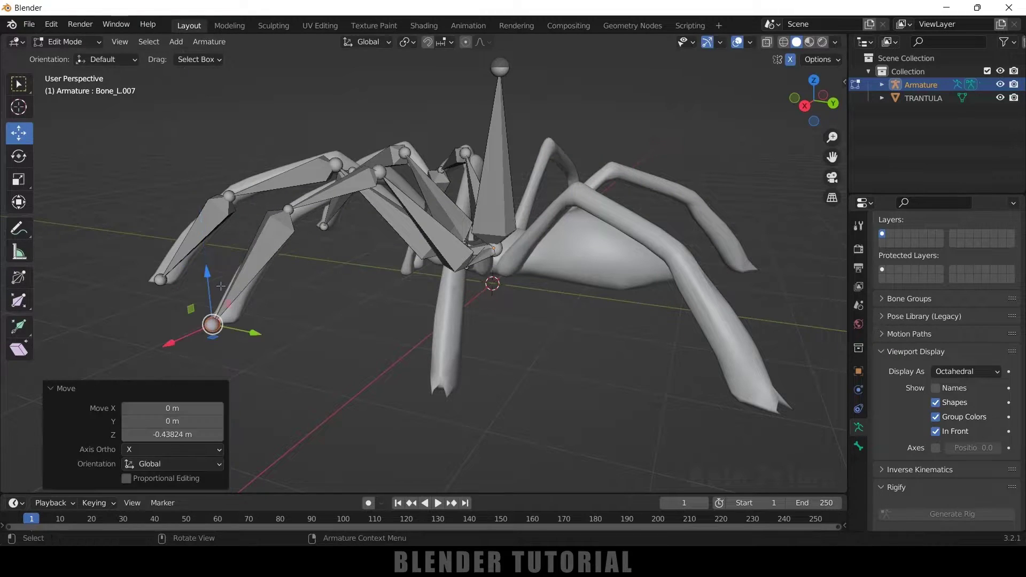
# From top view, select a joint near the body and start extruding along another leg
pyautogui.press('KP_7')
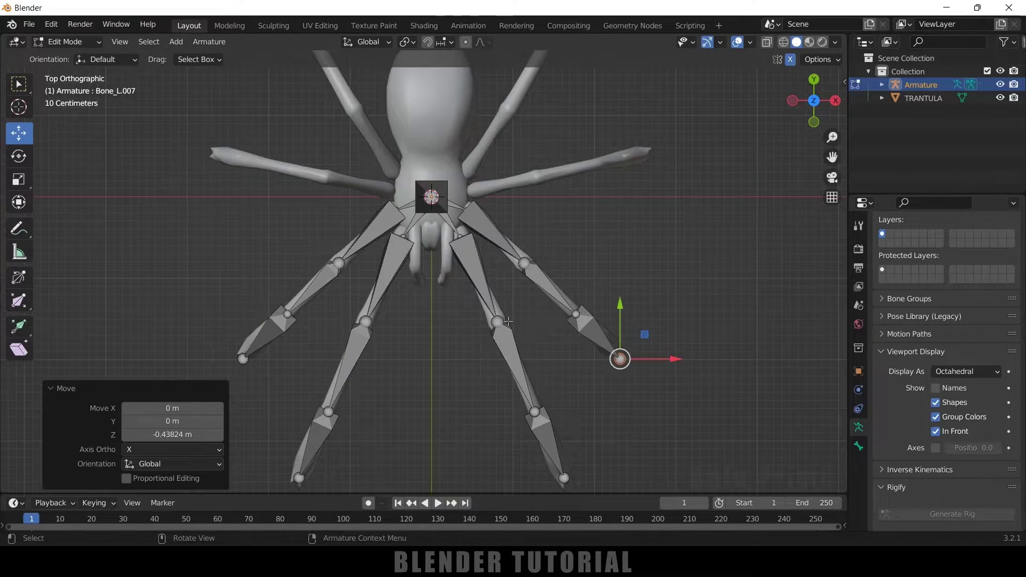
pyautogui.scroll(2, 503, 321)
pyautogui.scroll(2, 369, 317)
pyautogui.scroll(2, 368, 317)
pyautogui.moveTo(369, 317); pyautogui.dragTo(404, 266, button='middle')
pyautogui.scroll(-5, 358, 321)
pyautogui.click(404, 266)
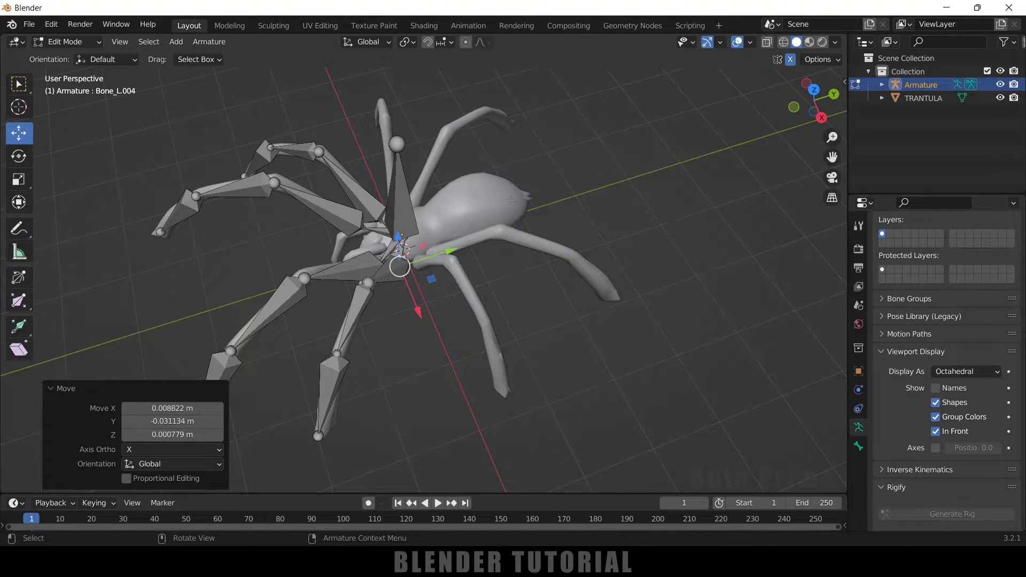
pyautogui.scroll(2, 473, 272)
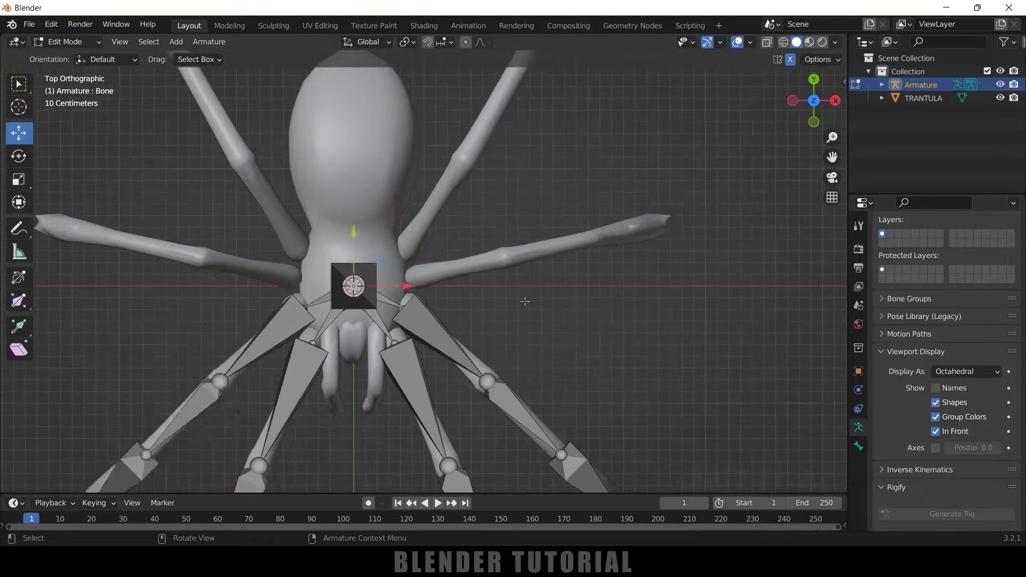
pyautogui.press('e')
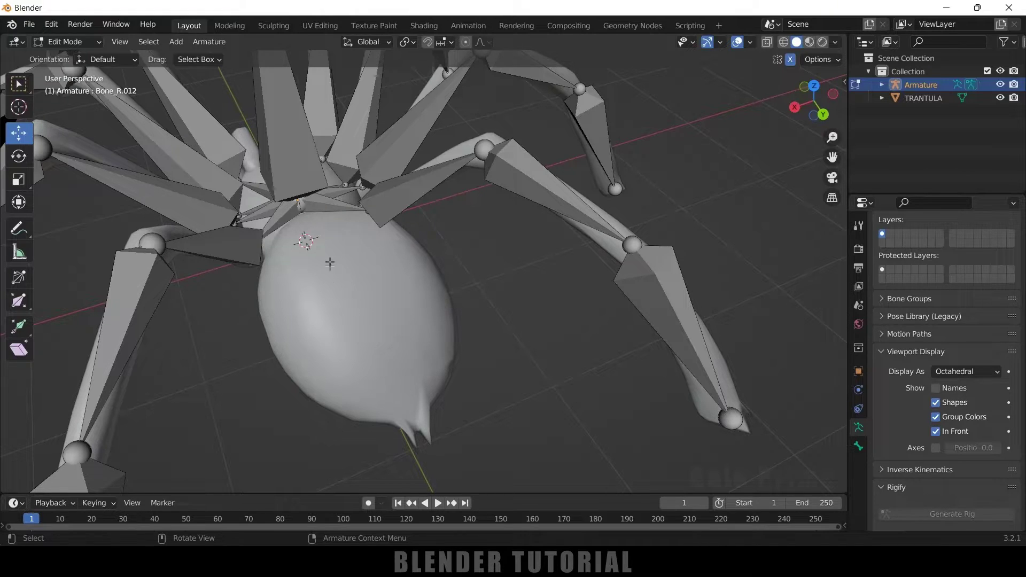
# Select the root bone at the body centre and return to top view
pyautogui.click(301, 206)
pyautogui.scroll(5, 233, 161)
pyautogui.moveTo(257, 260); pyautogui.dragTo(418, 272, button='middle')
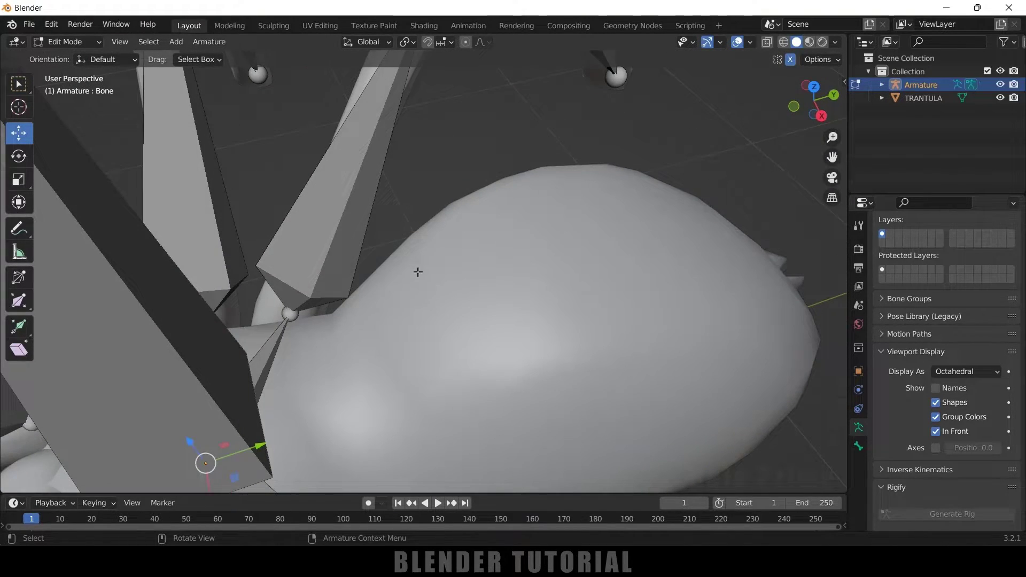
pyautogui.press('KP_7')
pyautogui.scroll(-4, 583, 236)
# Add a central bone from the body centre with its tip placed inside the abdomen
pyautogui.press('g')
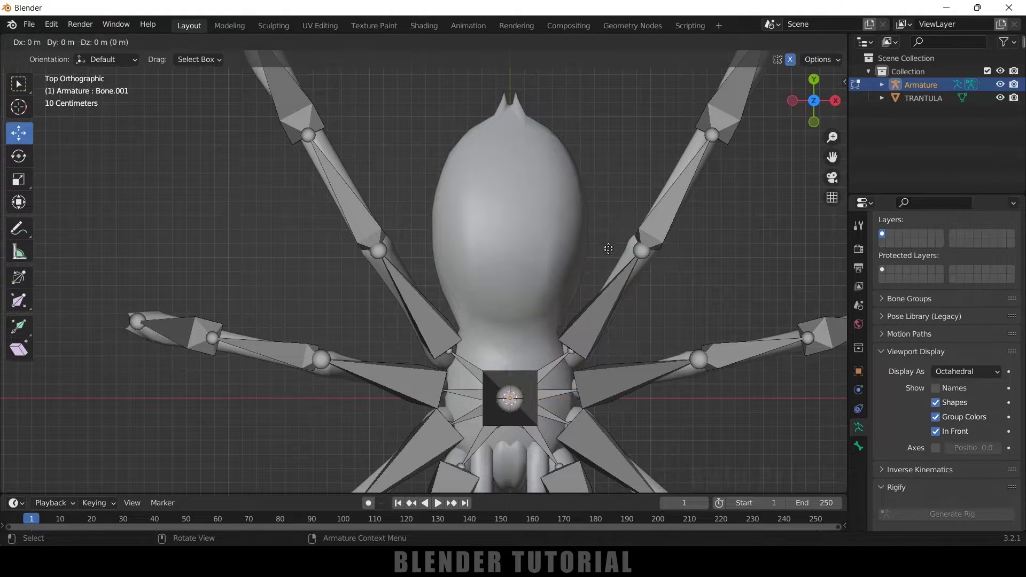
pyautogui.click(615, 227)
pyautogui.press('g')
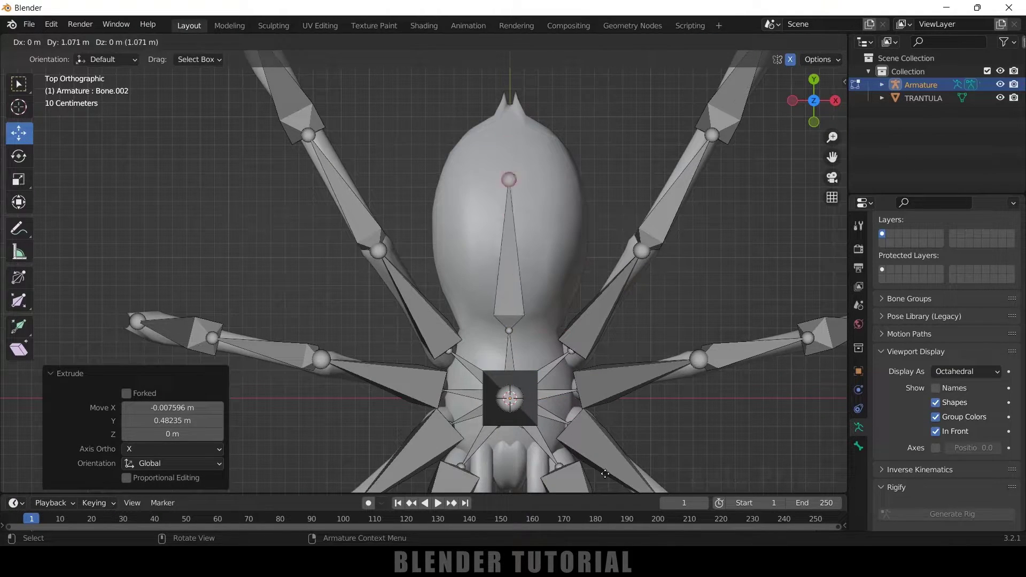
pyautogui.click(609, 398)
pyautogui.moveTo(625, 341); pyautogui.dragTo(464, 184, button='middle')
pyautogui.moveTo(613, 184); pyautogui.dragTo(613, 181)
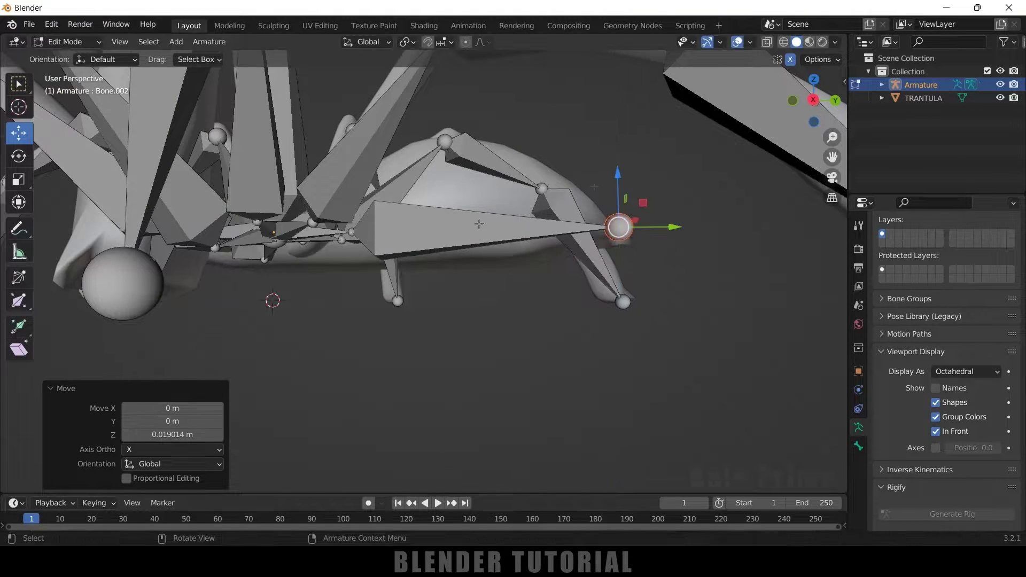
# Slightly lower the root bone joint, then inspect the small front limbs from below and front
pyautogui.click(352, 229)
pyautogui.moveTo(351, 196); pyautogui.dragTo(352, 205)
pyautogui.scroll(-5, 306, 365)
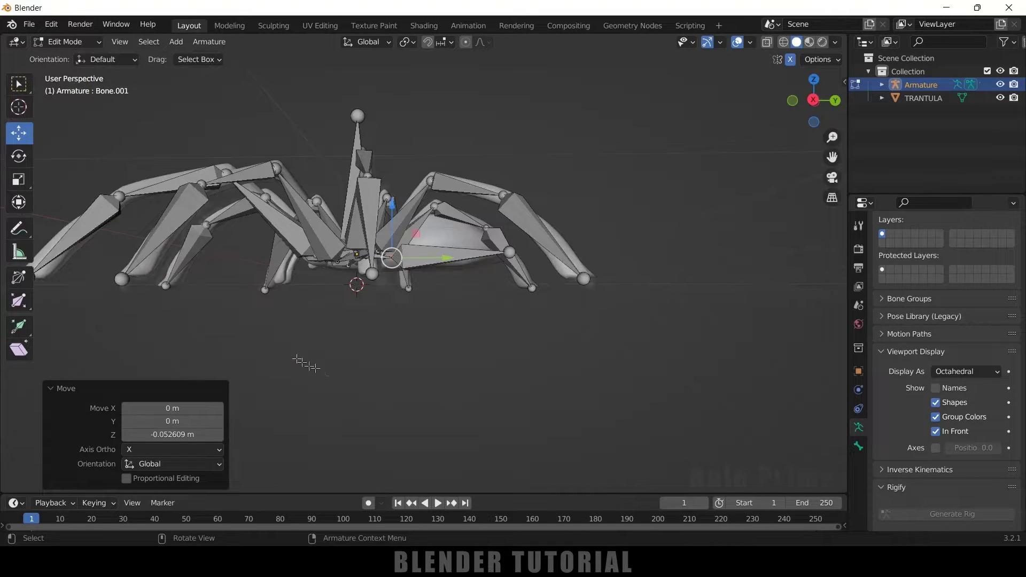
pyautogui.scroll(8, 306, 365)
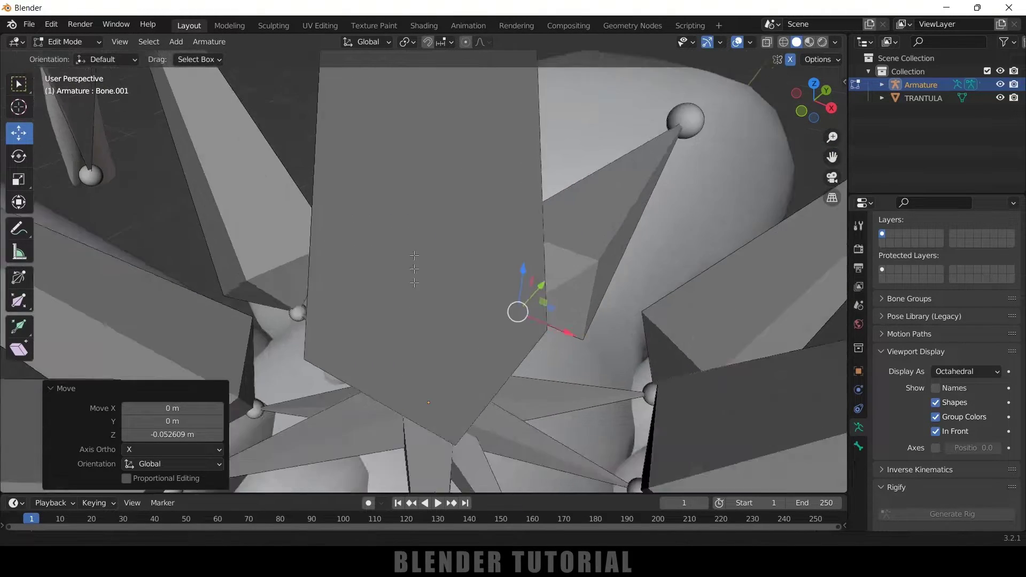
pyautogui.moveTo(331, 342); pyautogui.dragTo(373, 300, button='middle')
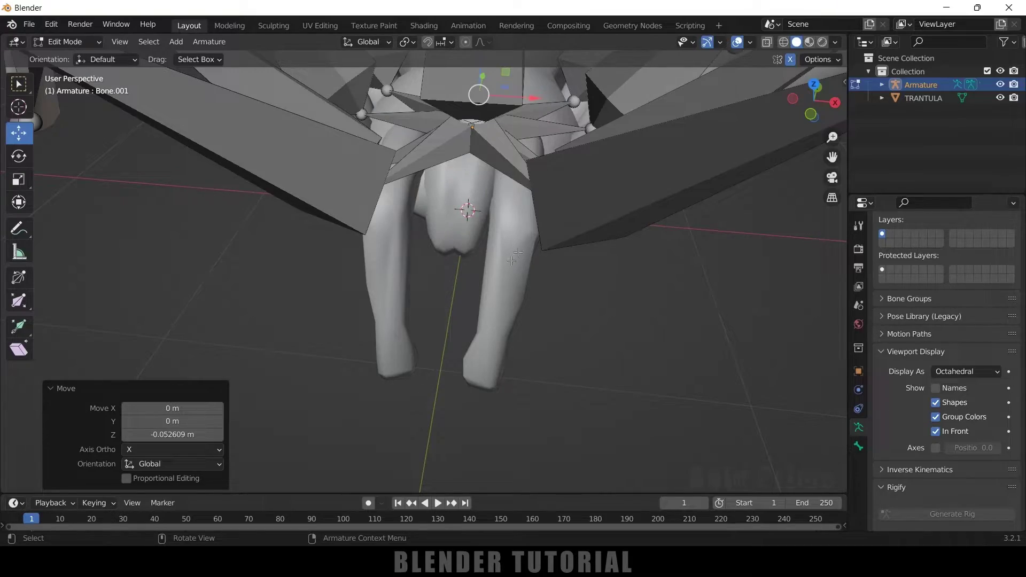
pyautogui.moveTo(512, 260); pyautogui.dragTo(497, 257, button='middle')
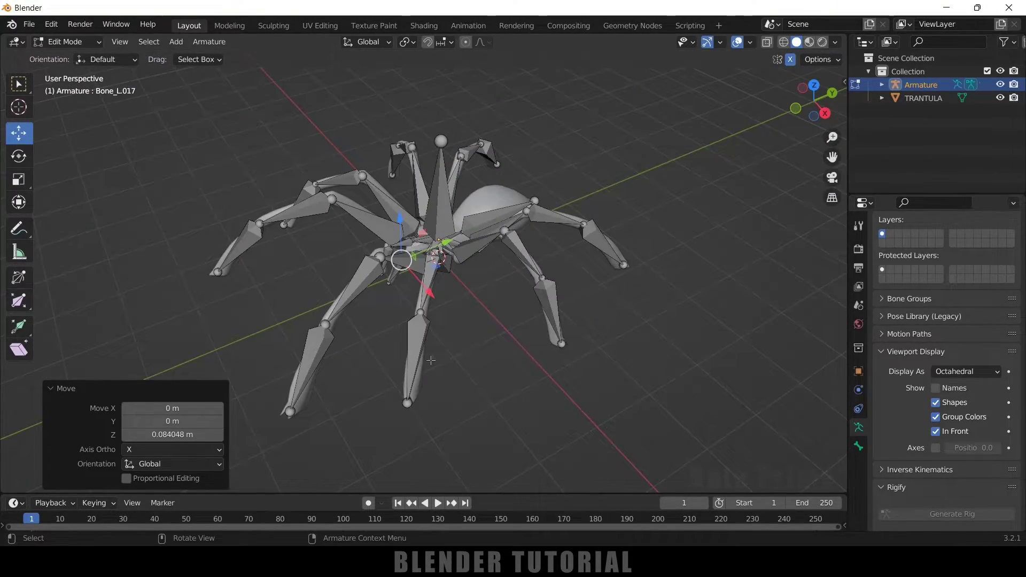
pyautogui.moveTo(473, 410); pyautogui.dragTo(533, 271, button='middle')
pyautogui.press('KP_1')
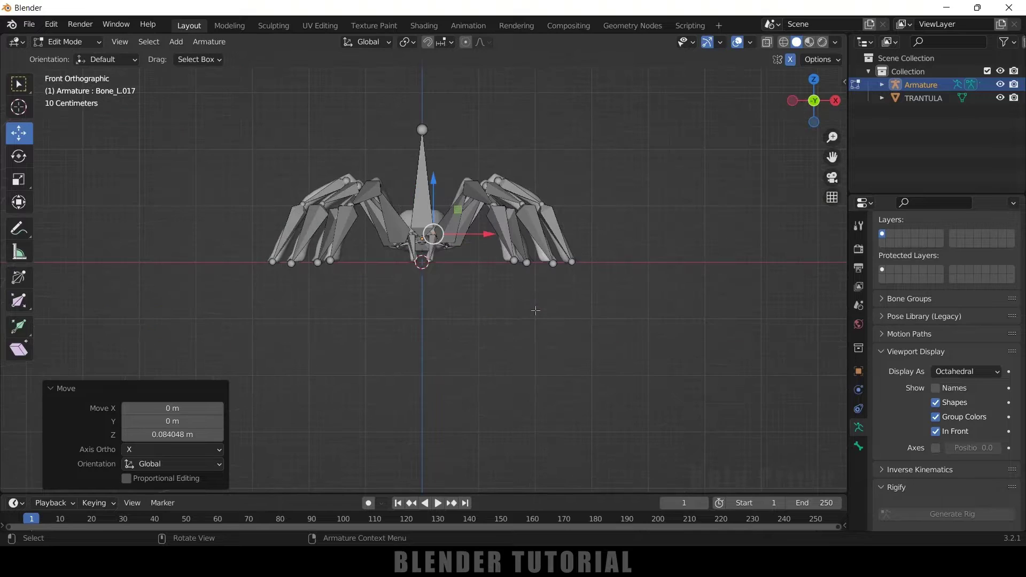
# Box-select all leg-tip joints and extrude foot bones 0.6143 m along Y in Right view
pyautogui.moveTo(648, 346); pyautogui.dragTo(501, 239)
pyautogui.keyDown('shift'); pyautogui.moveTo(361, 312); pyautogui.dragTo(246, 248); pyautogui.keyUp('shift')
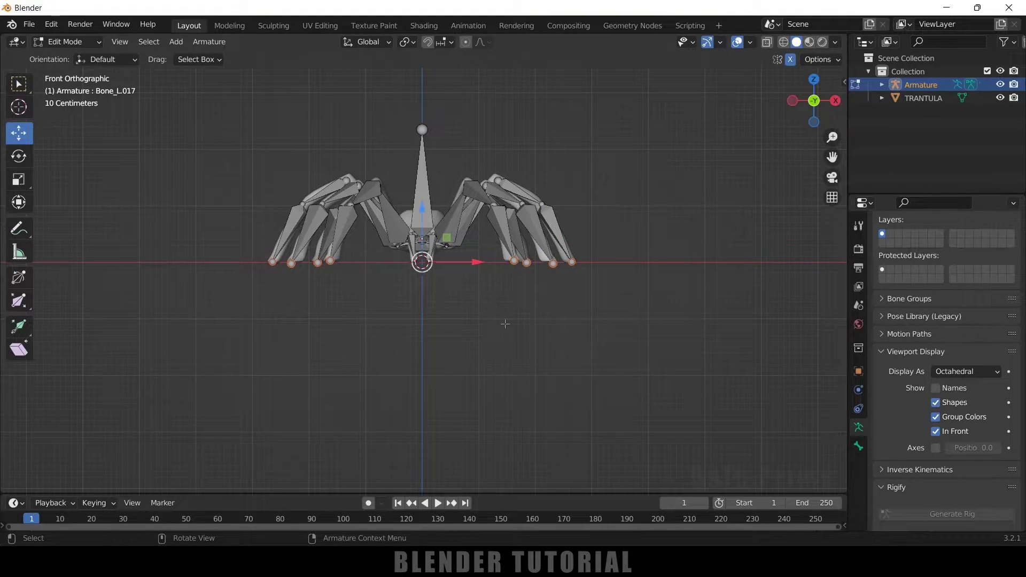
pyautogui.press('KP_3')
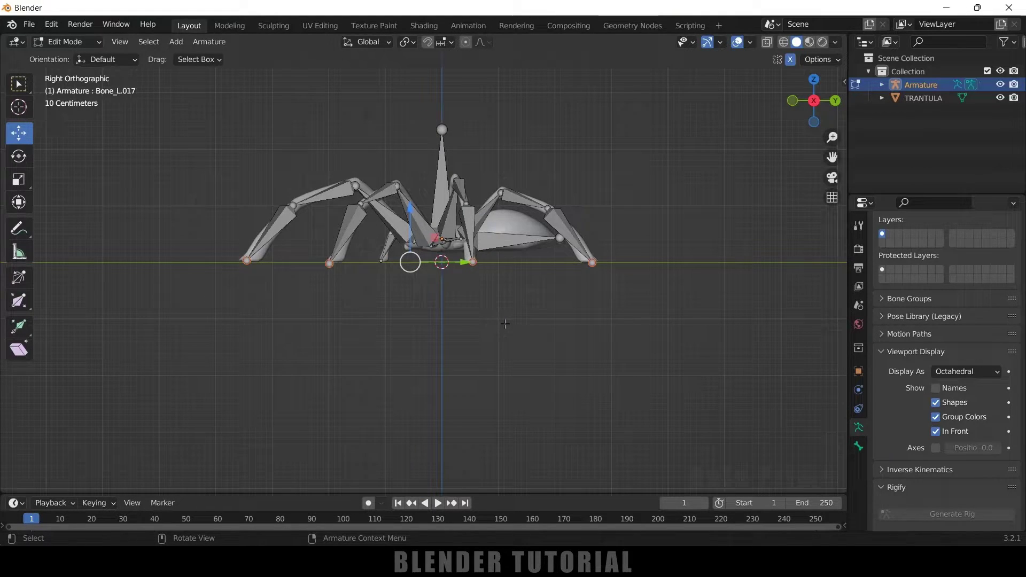
pyautogui.press('e')
pyautogui.press('y')
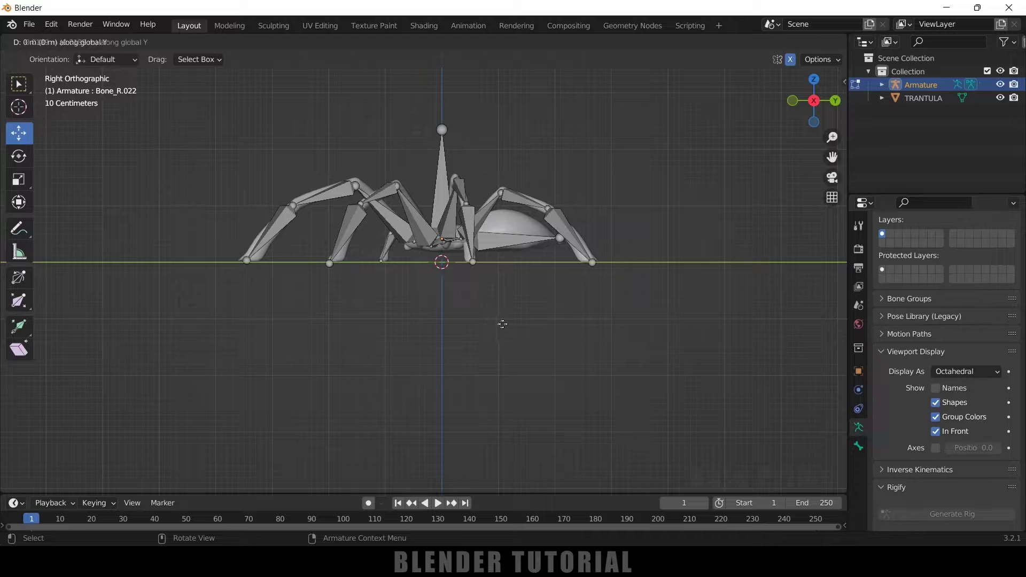
pyautogui.click(471, 330)
pyautogui.moveTo(470, 332); pyautogui.dragTo(474, 364, button='middle')
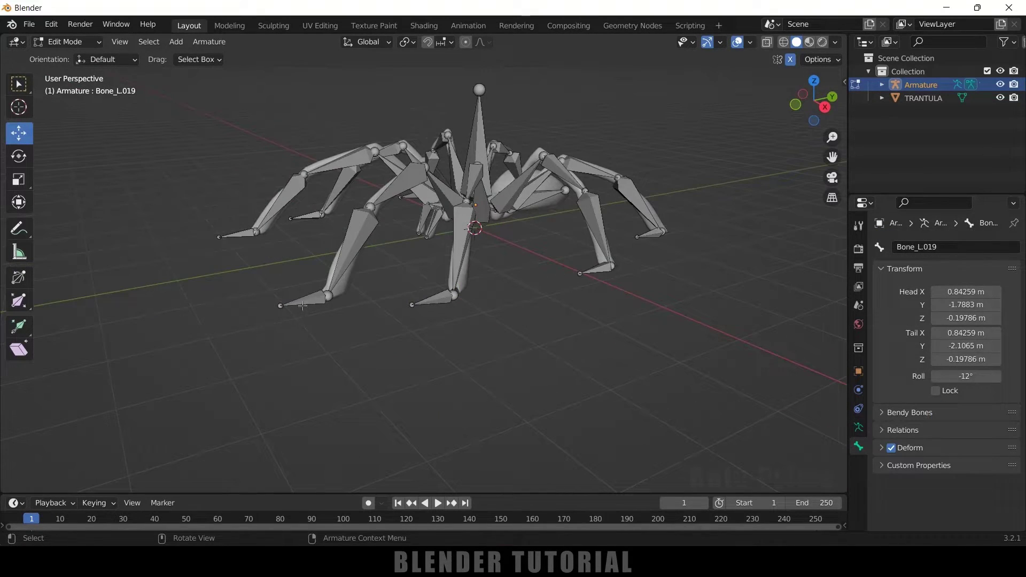
# Clear the parent of the first foot bone and of Bone_L.020
pyautogui.click(303, 301)
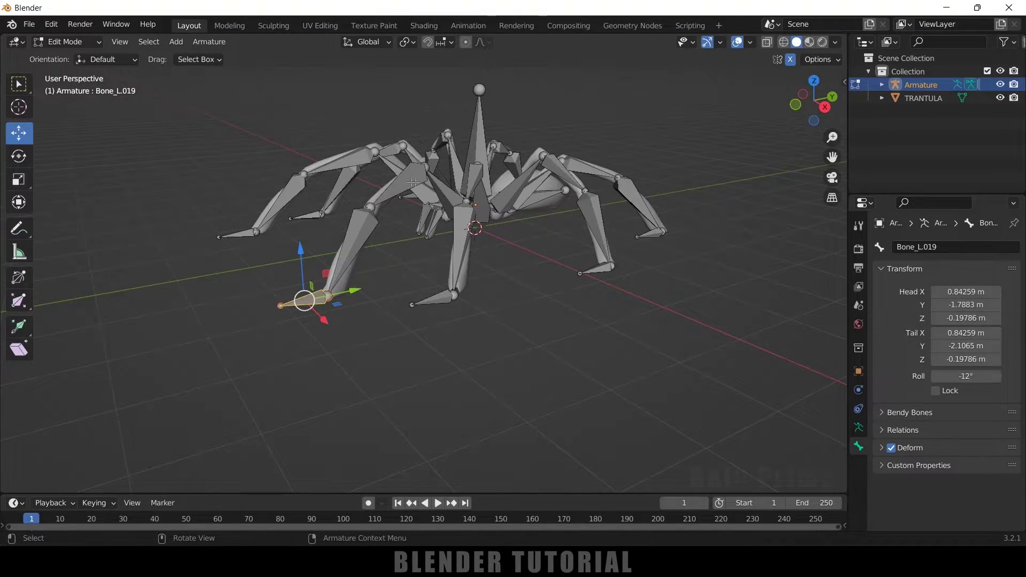
pyautogui.click(348, 322)
pyautogui.click(316, 302)
pyautogui.hotkey('alt', 'p')
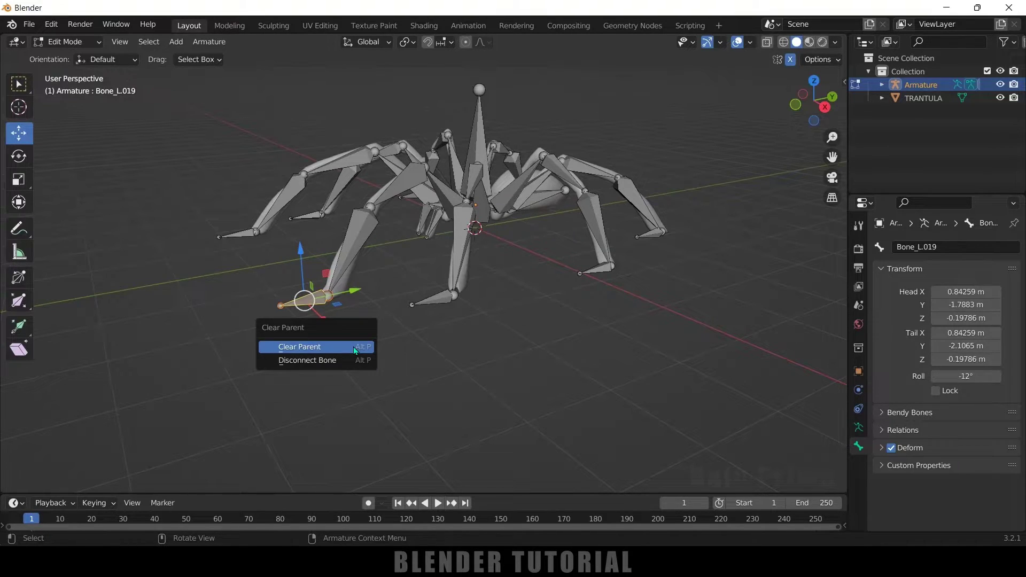
pyautogui.click(355, 347)
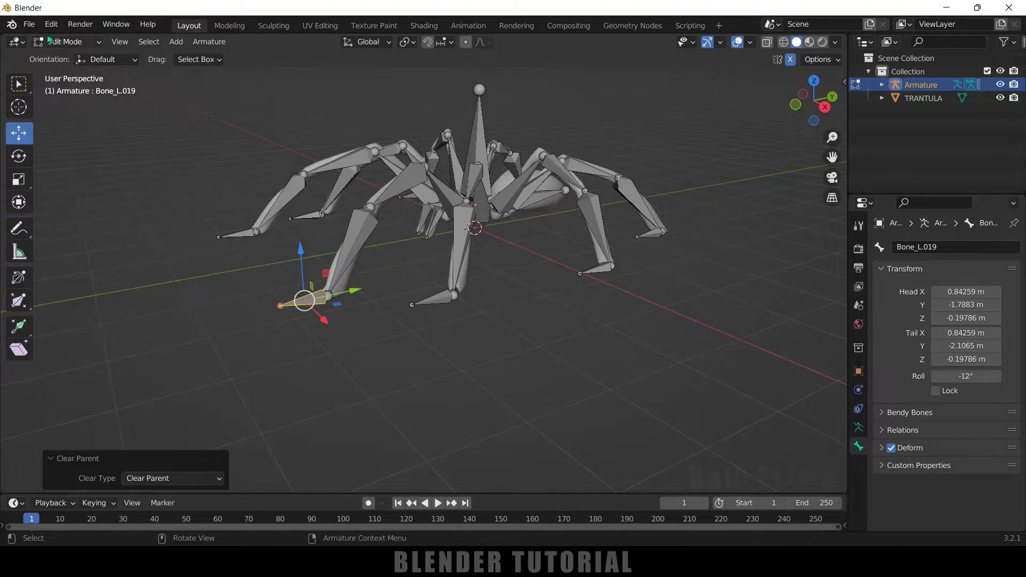
pyautogui.click(432, 303)
pyautogui.hotkey('alt', 'p')
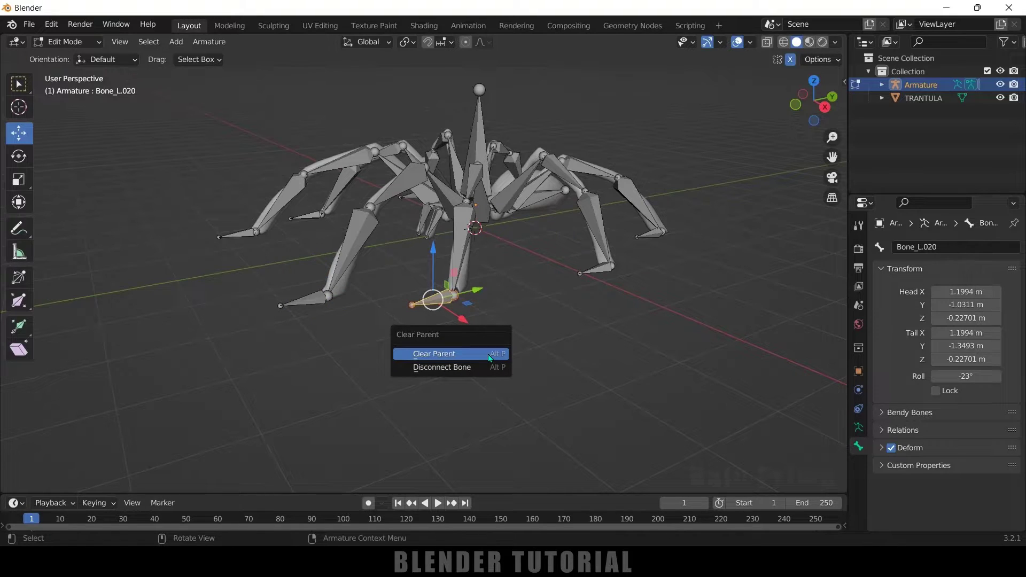
pyautogui.click(488, 354)
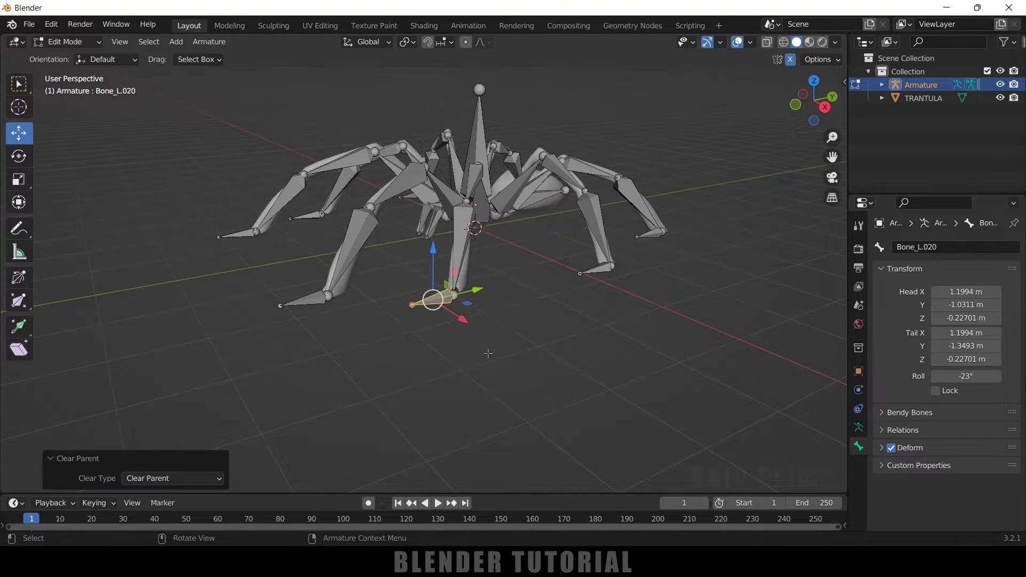
# Detach Bone_L.021 from Bone_L.011 and Bone_L.022 from Bone_L.015 with Clear Parent
pyautogui.click(597, 271)
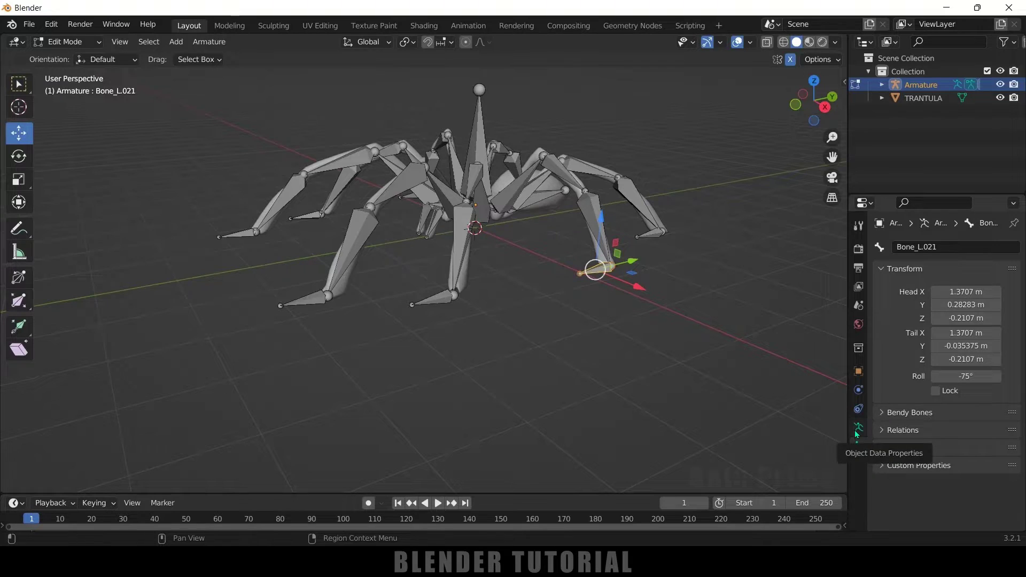
pyautogui.click(883, 434)
pyautogui.scroll(-2, 894, 444)
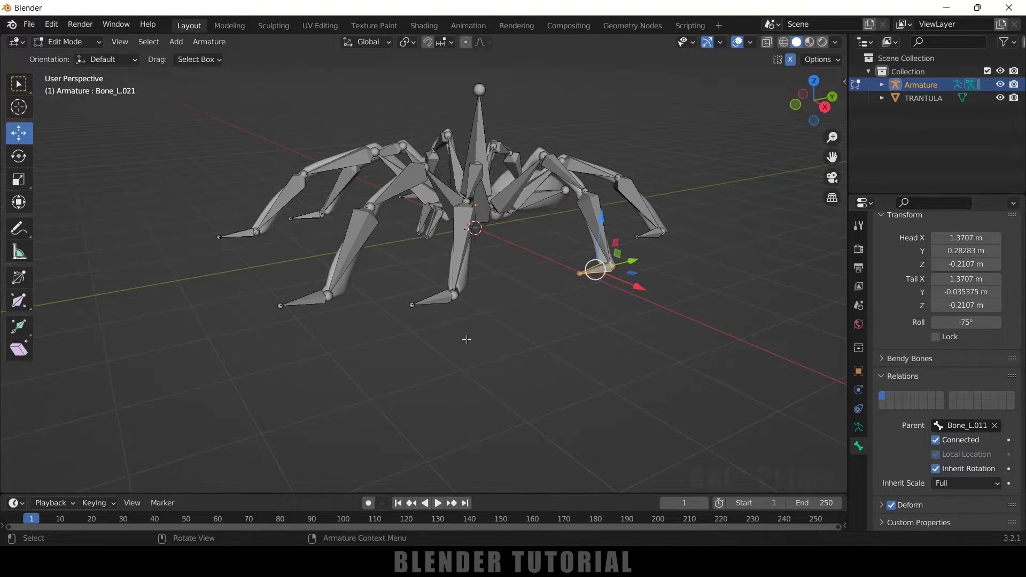
pyautogui.click(575, 321)
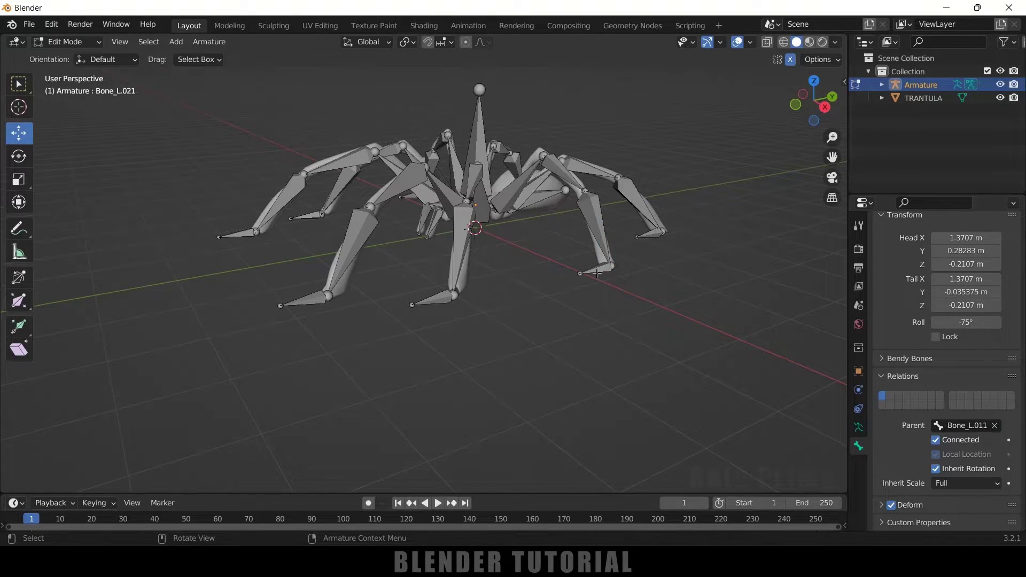
pyautogui.click(597, 273)
pyautogui.hotkey('alt', 'p')
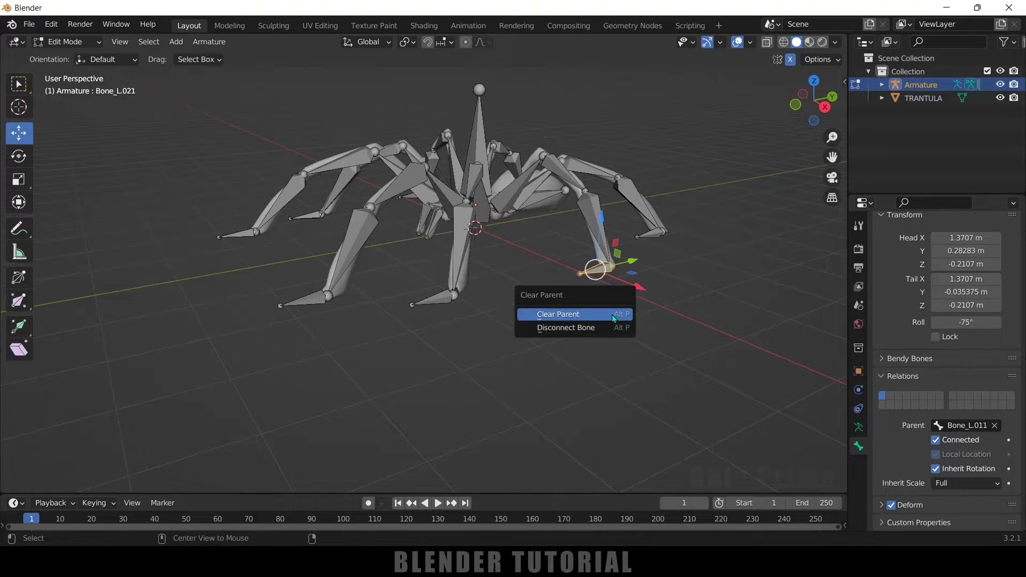
pyautogui.click(612, 314)
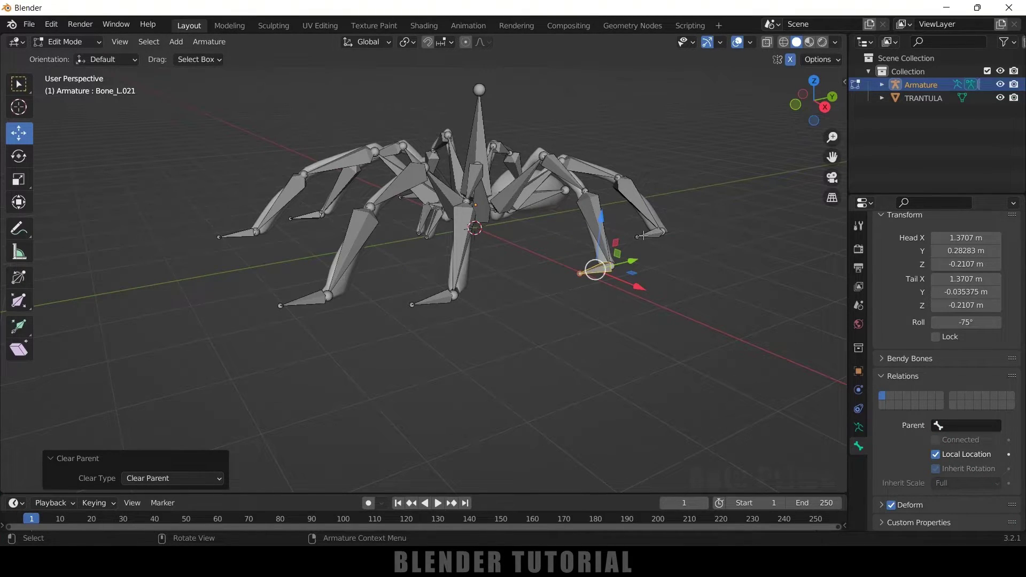
pyautogui.click(643, 235)
pyautogui.hotkey('alt', 'p')
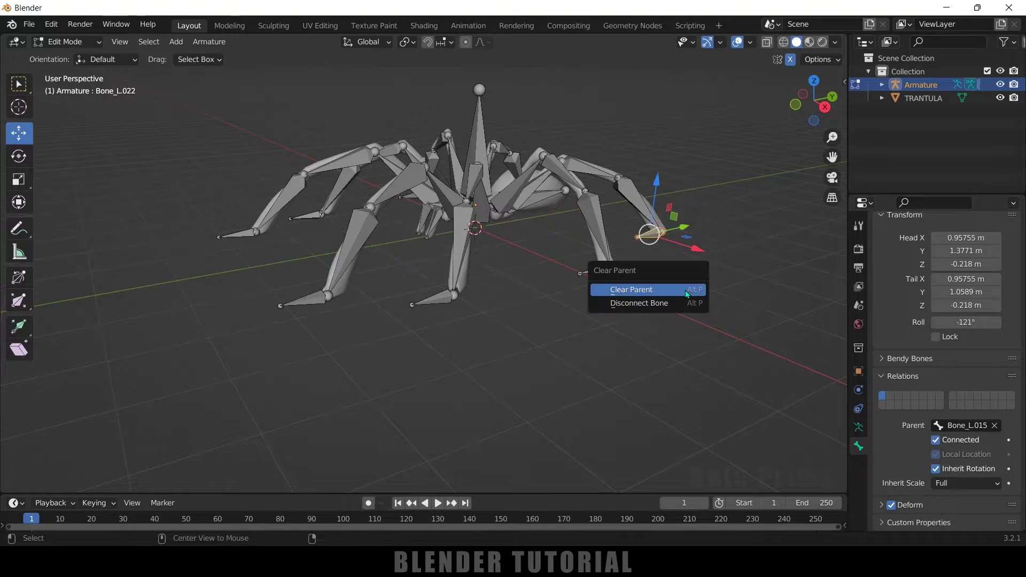
pyautogui.click(685, 289)
# Select foot bone Bone_L.019 and switch the armature into Pose Mode
pyautogui.moveTo(405, 321); pyautogui.dragTo(613, 328, button='middle')
pyautogui.click(523, 311)
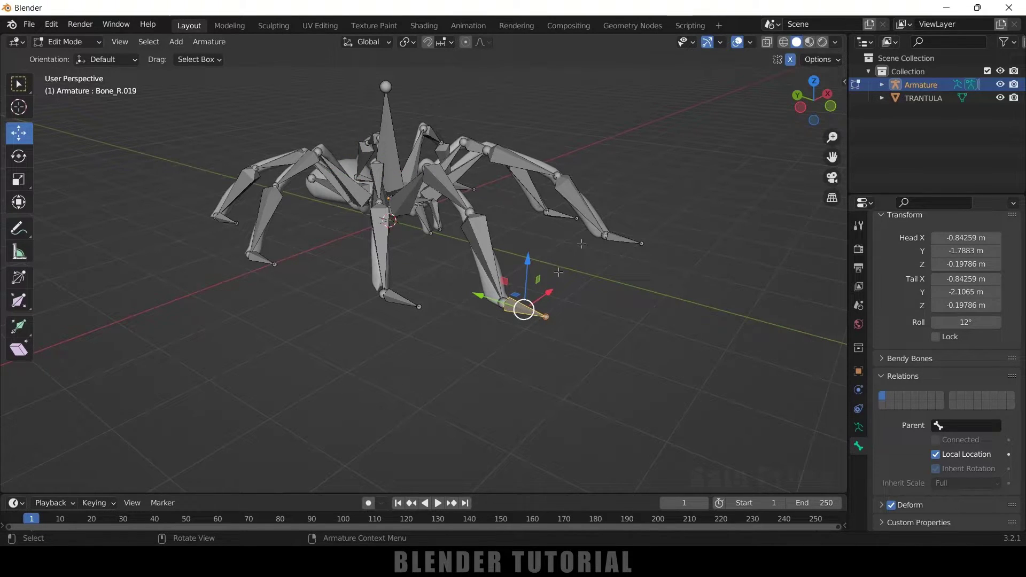
pyautogui.moveTo(649, 303); pyautogui.dragTo(469, 342, button='middle')
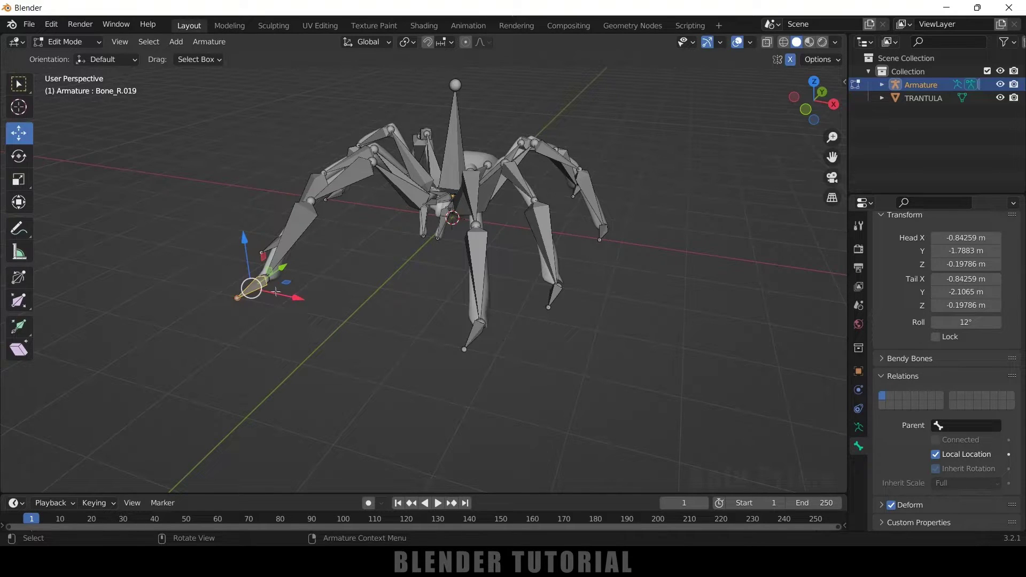
pyautogui.moveTo(585, 316); pyautogui.dragTo(416, 338, button='middle')
pyautogui.hotkey('ctrl', 'z')
pyautogui.click(366, 339)
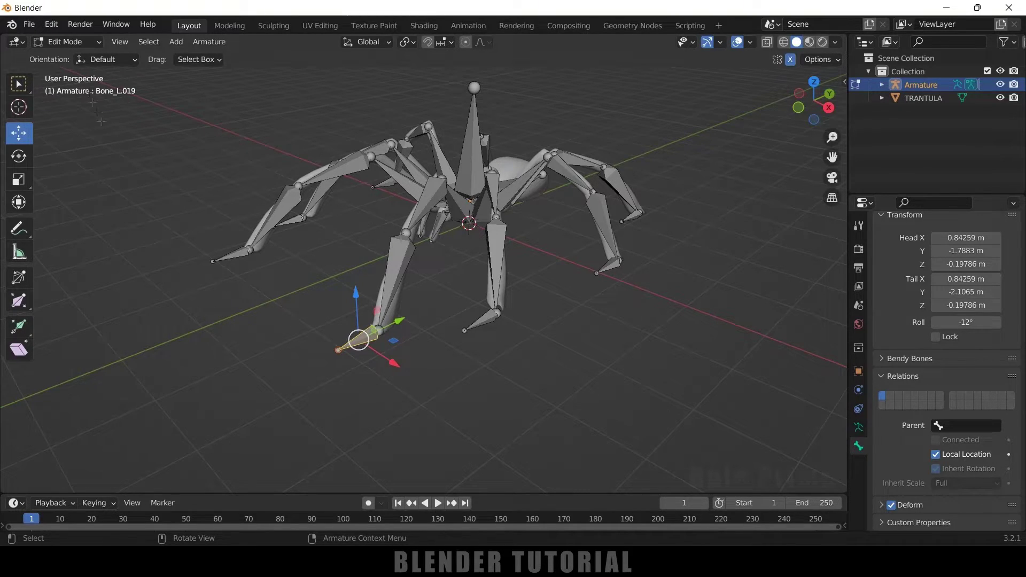
pyautogui.click(67, 42)
pyautogui.click(64, 83)
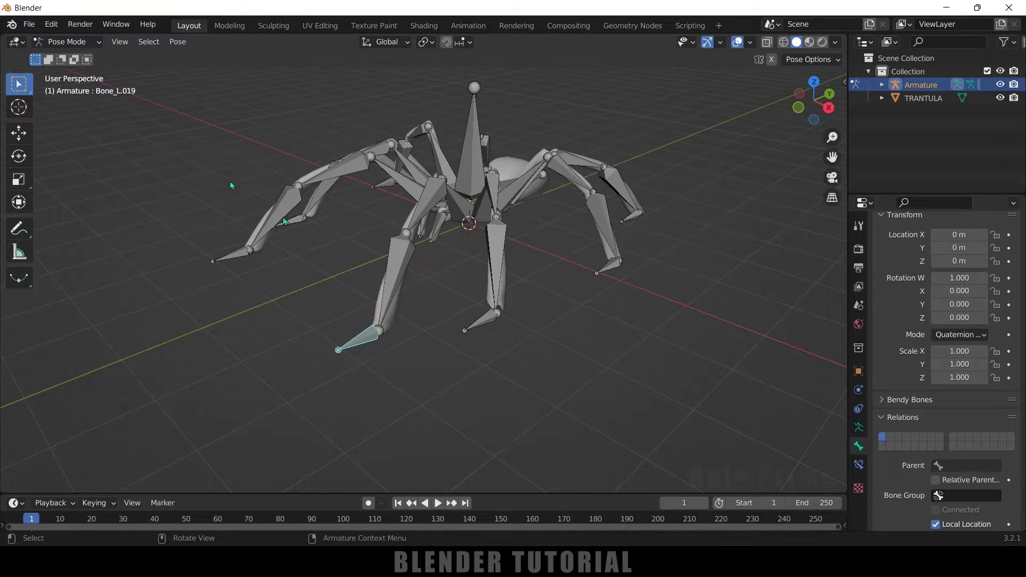
# Add an IK constraint to Bone_L.003 targeting Bone_L.019 via Shift+I, To Active Bone
pyautogui.click(395, 363)
pyautogui.click(362, 339)
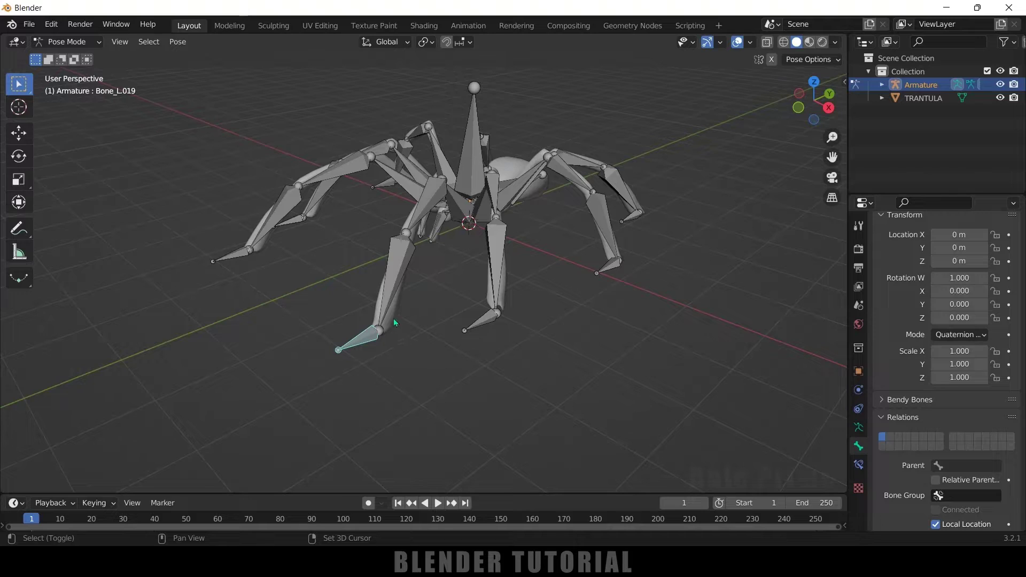
pyautogui.keyDown('shift'); pyautogui.click(393, 270); pyautogui.keyUp('shift')
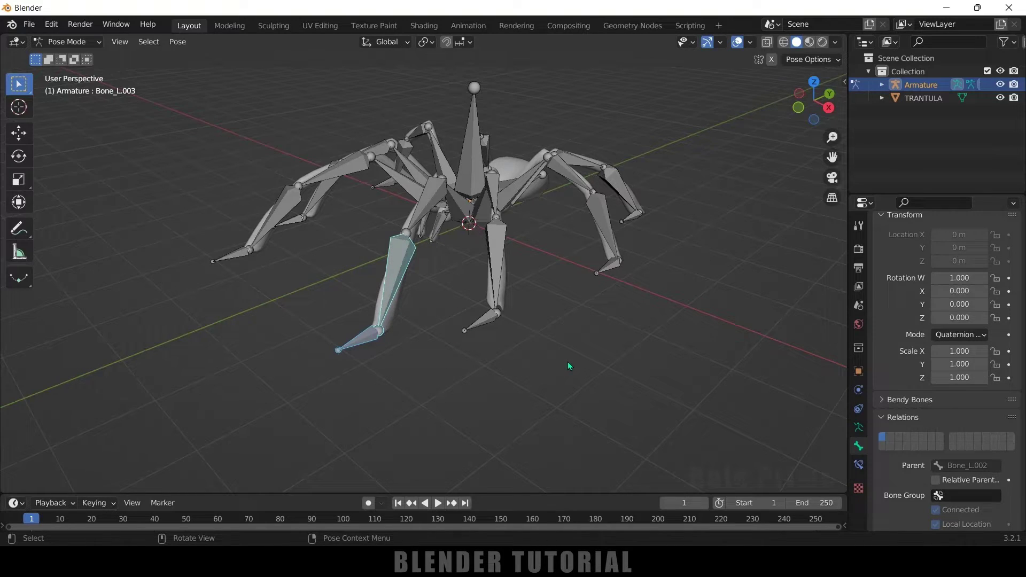
pyautogui.hotkey('shift', 'i')
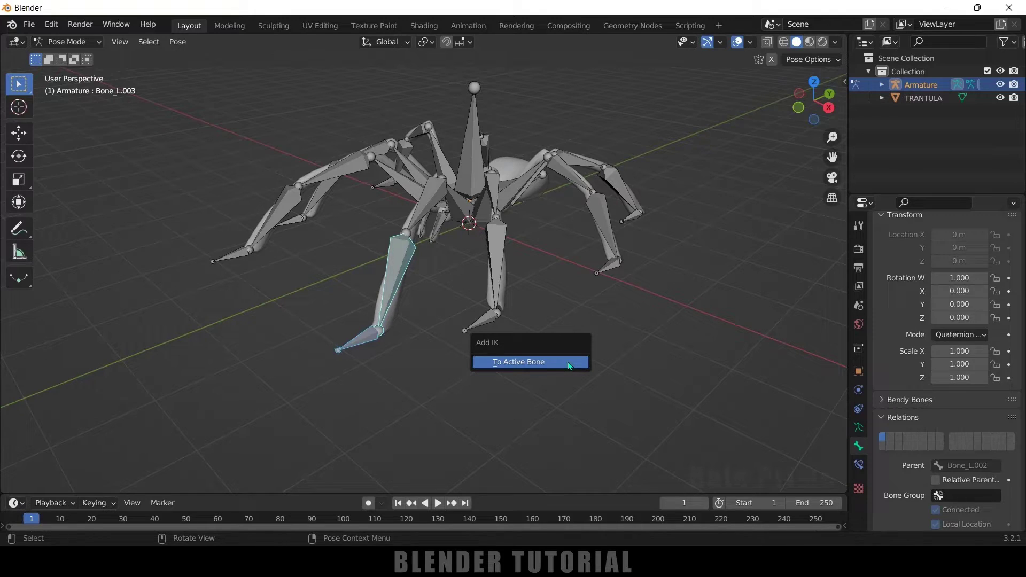
pyautogui.click(531, 363)
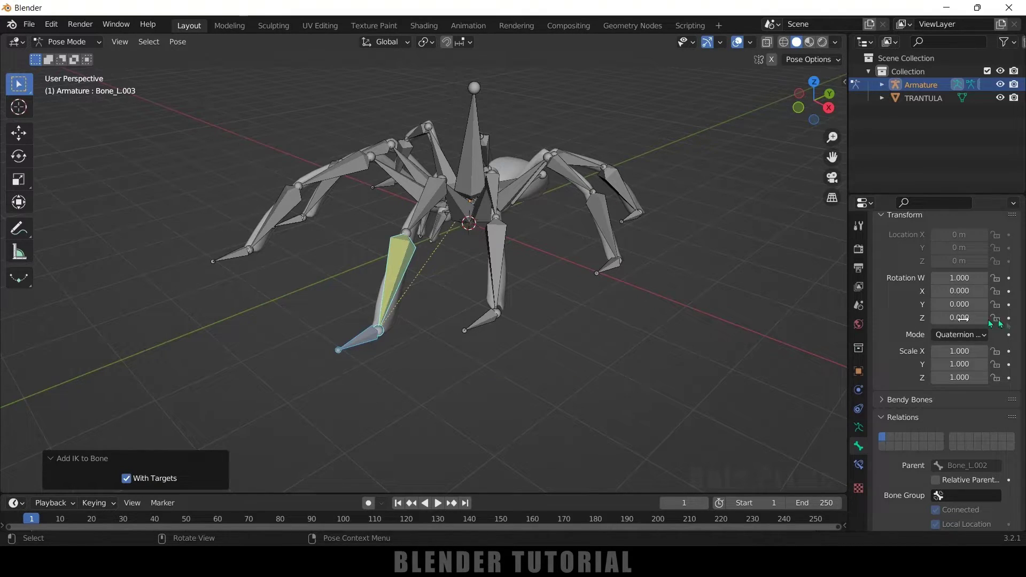
pyautogui.click(859, 466)
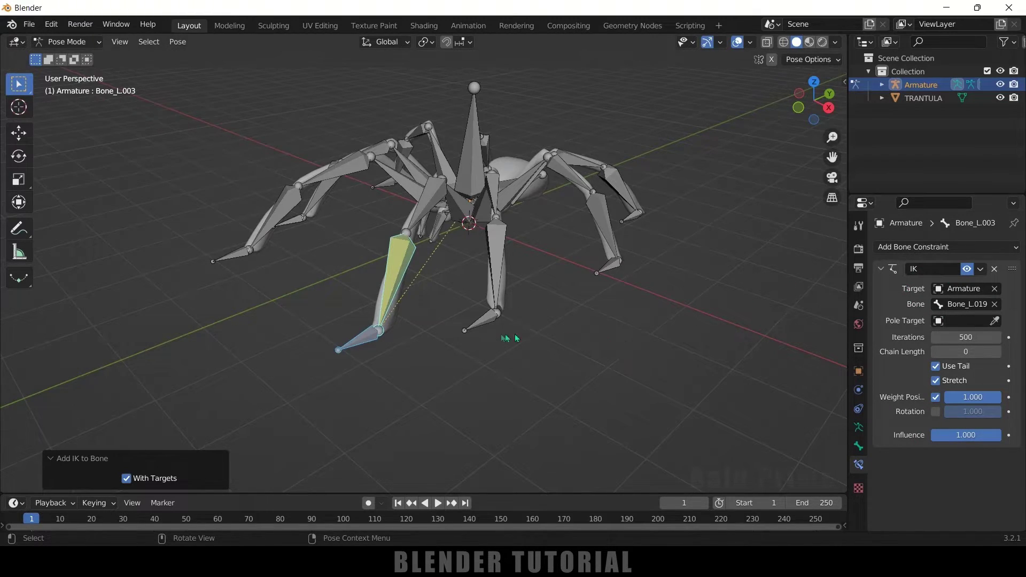
pyautogui.scroll(5, 508, 339)
# Look over the IK leg and reselect the foot tip bone Bone_L.019
pyautogui.moveTo(467, 355); pyautogui.dragTo(642, 347, button='middle')
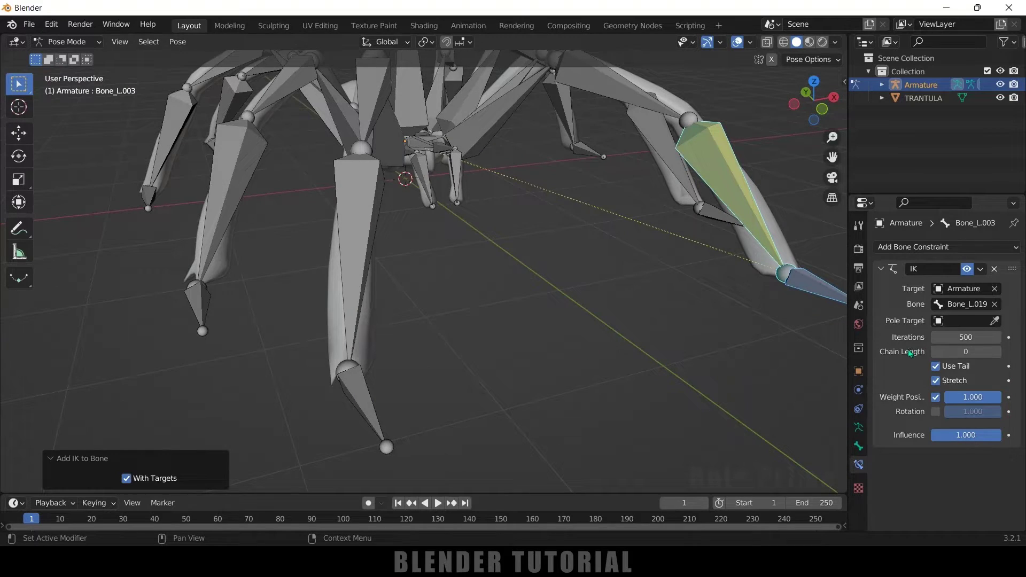
pyautogui.scroll(-5, 587, 331)
pyautogui.moveTo(483, 338); pyautogui.dragTo(516, 346, button='middle')
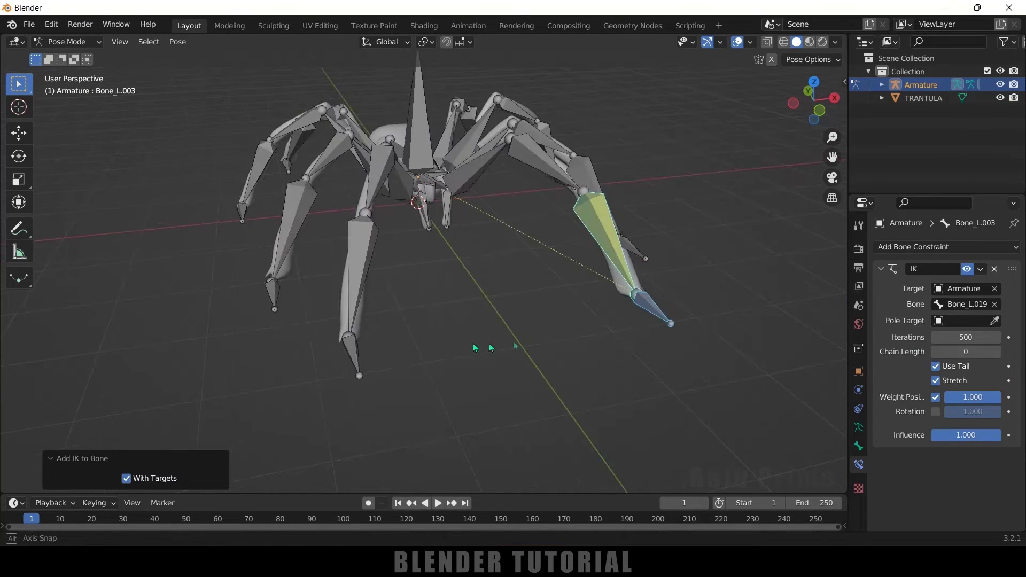
pyautogui.click(624, 255)
pyautogui.click(656, 319)
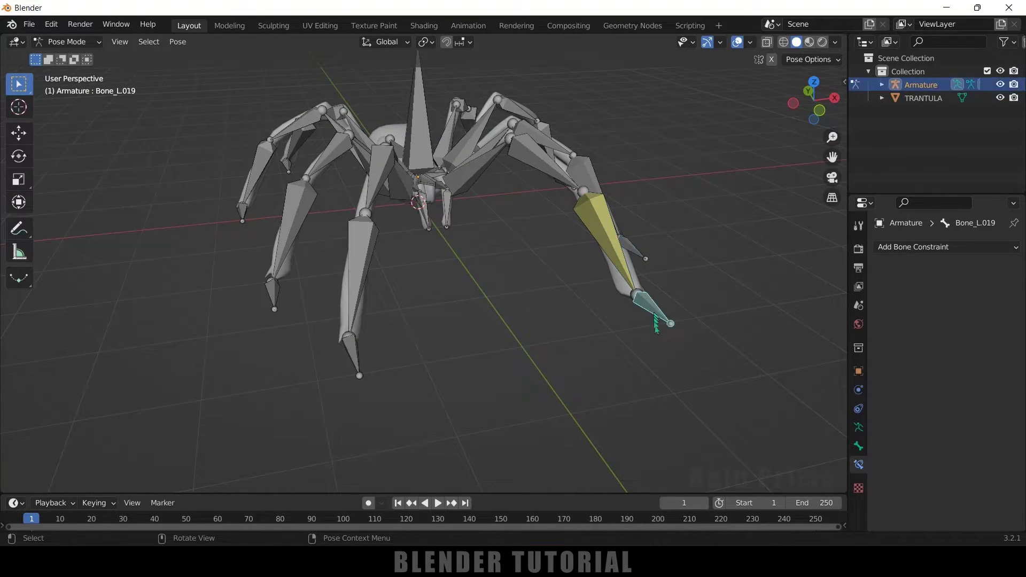
# After a test move and undo, set Bone_L.003's IK chain length to 3
pyautogui.press('g')
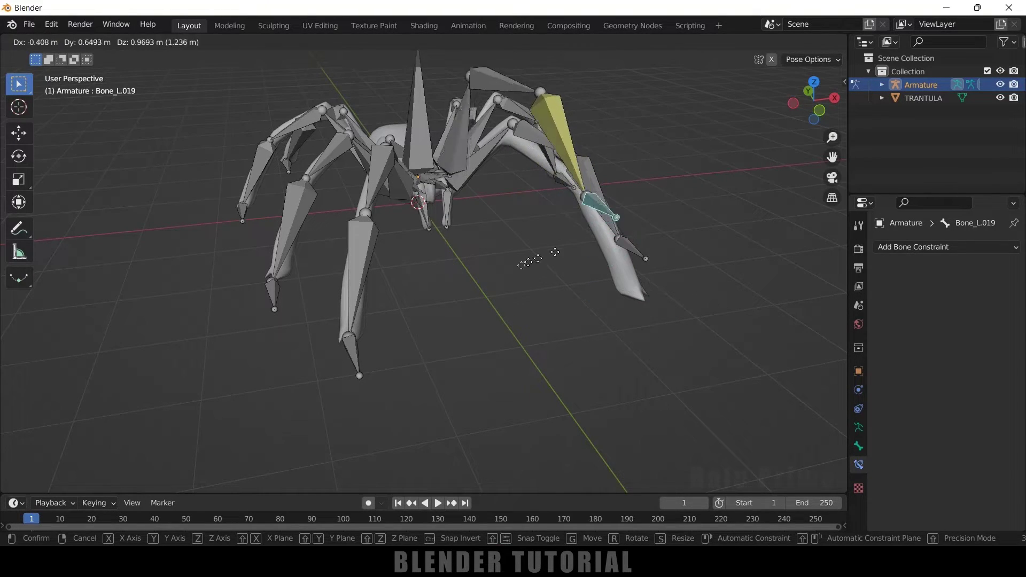
pyautogui.click(486, 222)
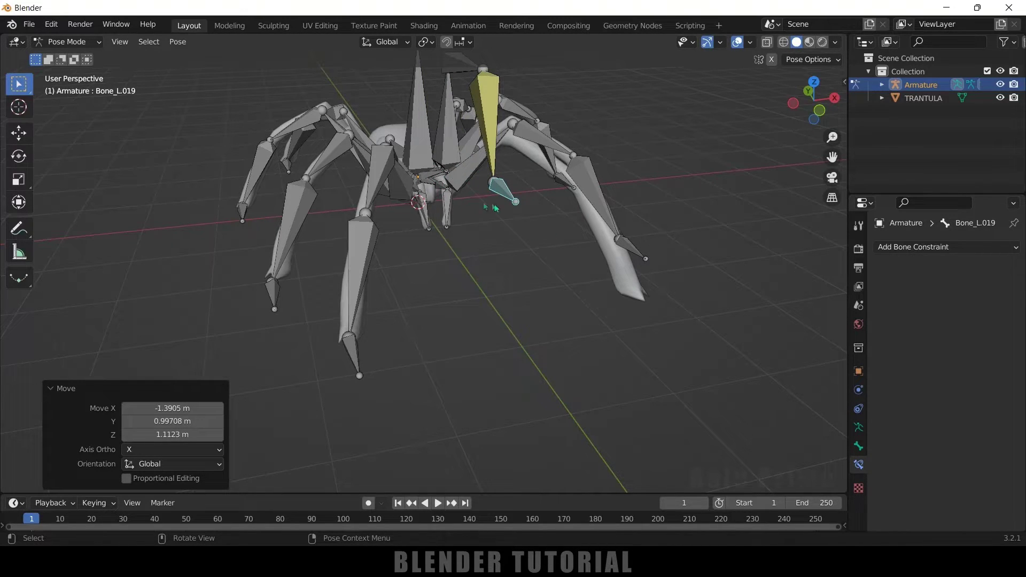
pyautogui.hotkey('ctrl', 'z')
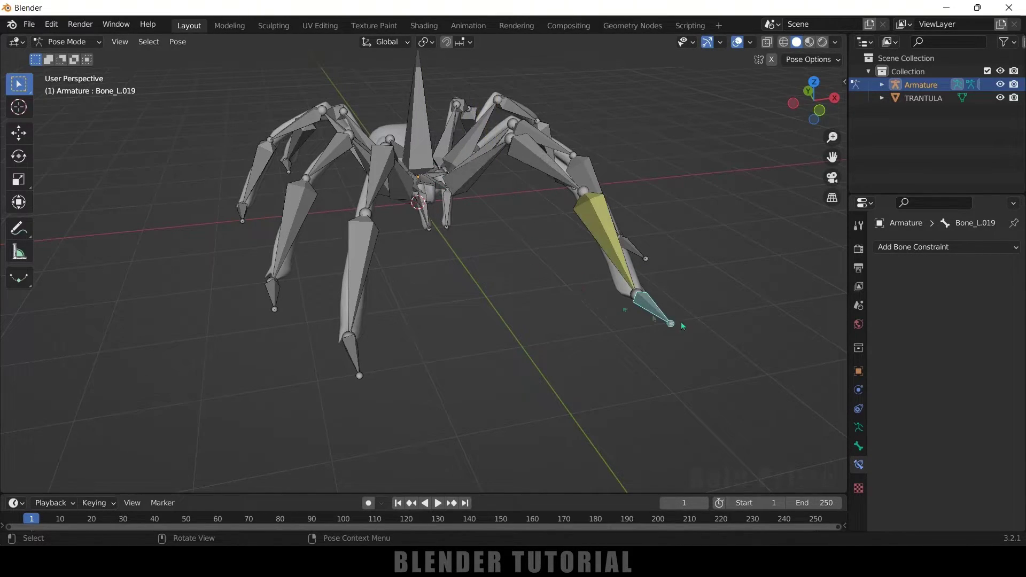
pyautogui.click(613, 248)
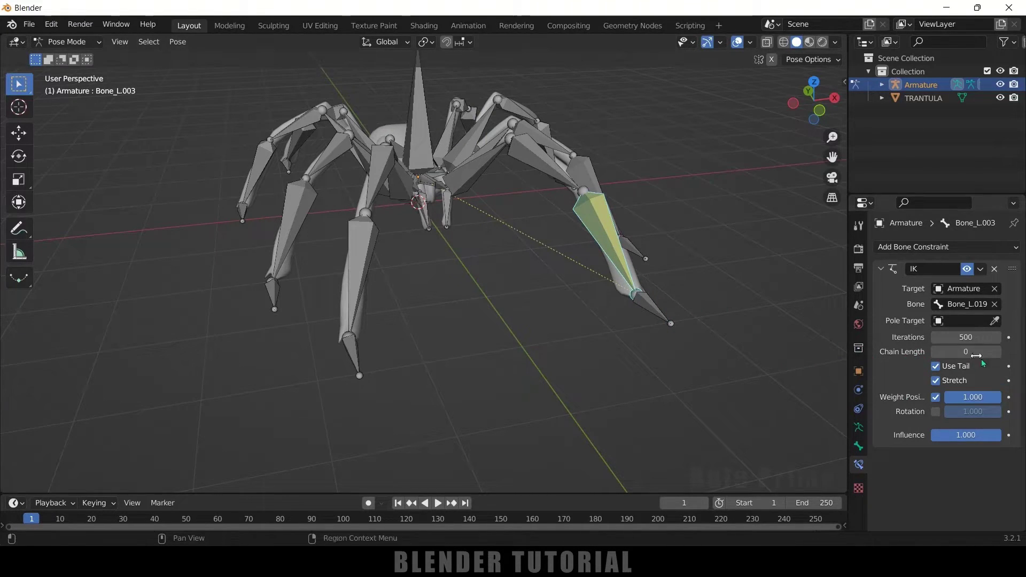
pyautogui.click(998, 352)
pyautogui.click(997, 352)
pyautogui.click(997, 352)
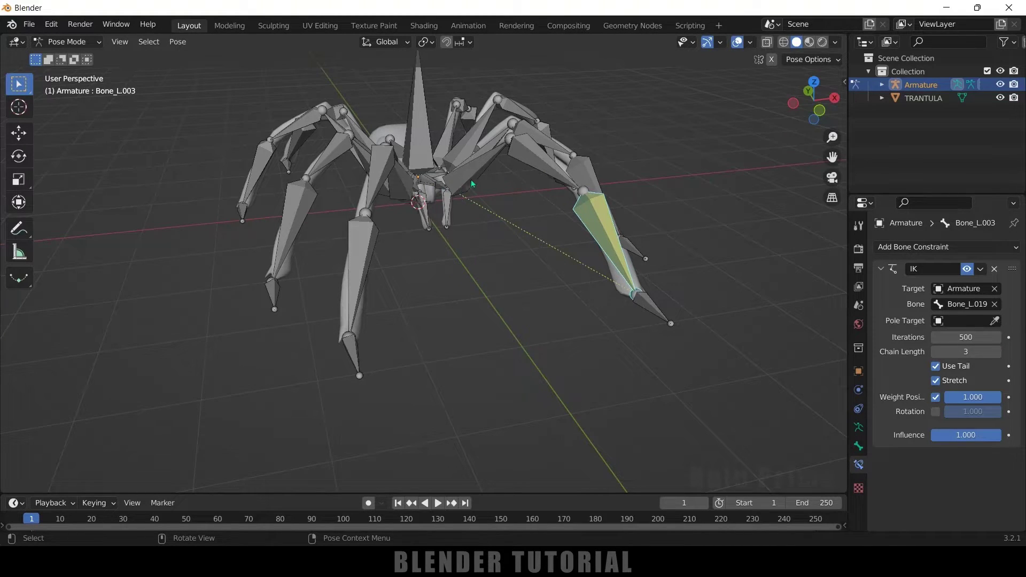
# Move foot bone Bone_L.019 so the whole leg bends
pyautogui.click(664, 318)
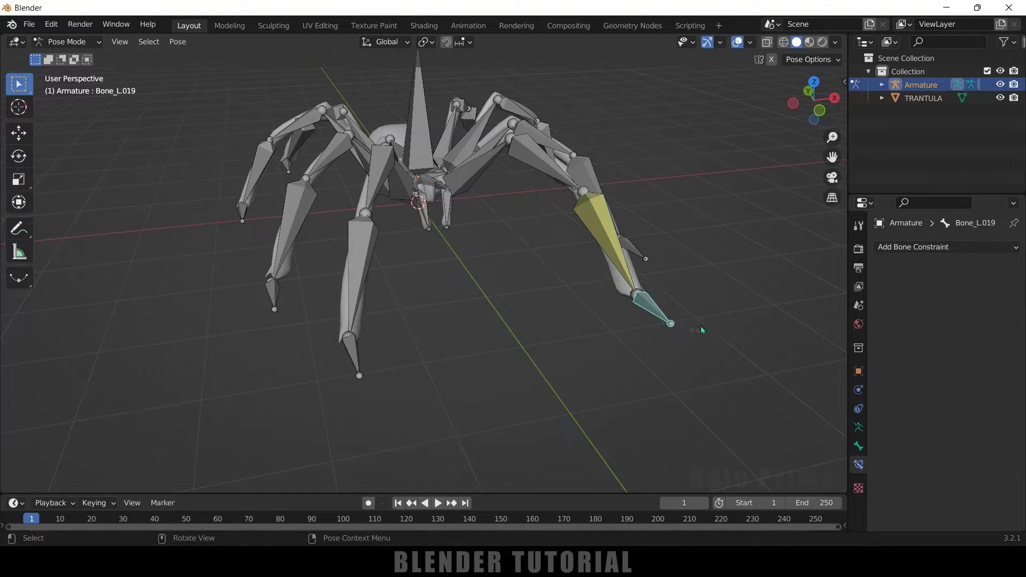
pyautogui.press('g')
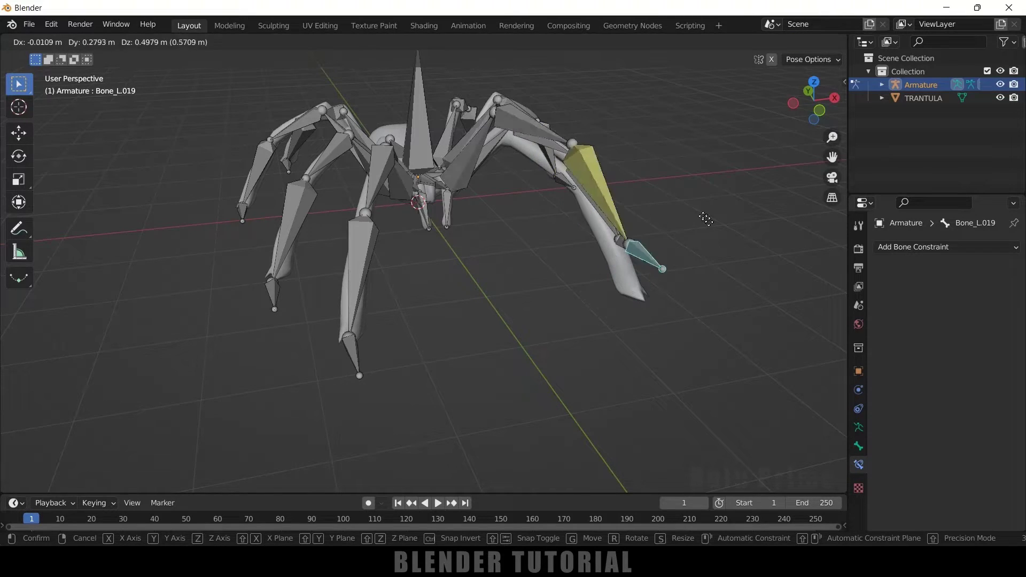
pyautogui.click(692, 307)
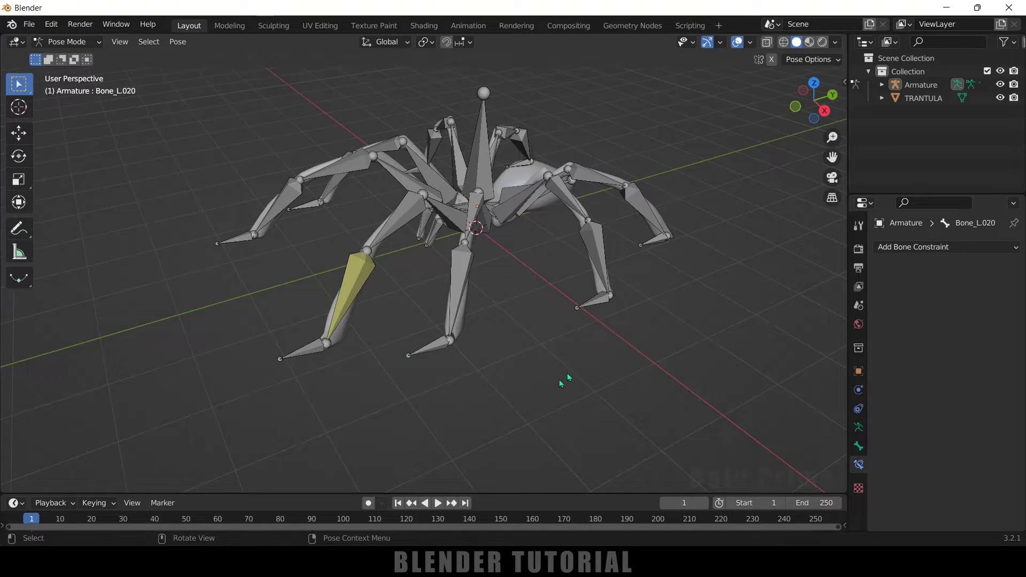
# Give shin Bone_L.007 an IK constraint targeting foot Bone_L.020 with chain length 3
pyautogui.click(432, 355)
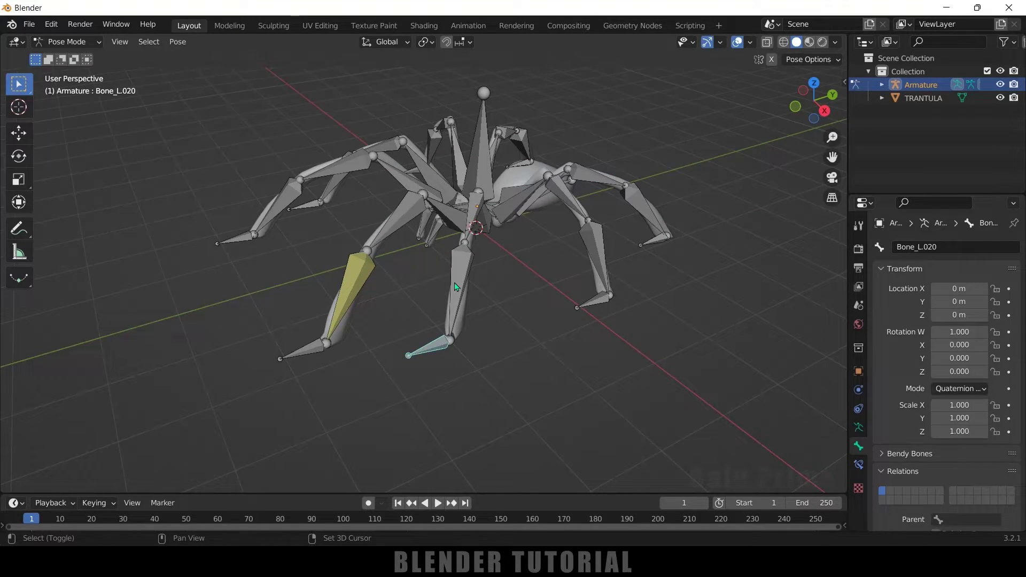
pyautogui.keyDown('shift'); pyautogui.click(456, 287); pyautogui.keyUp('shift')
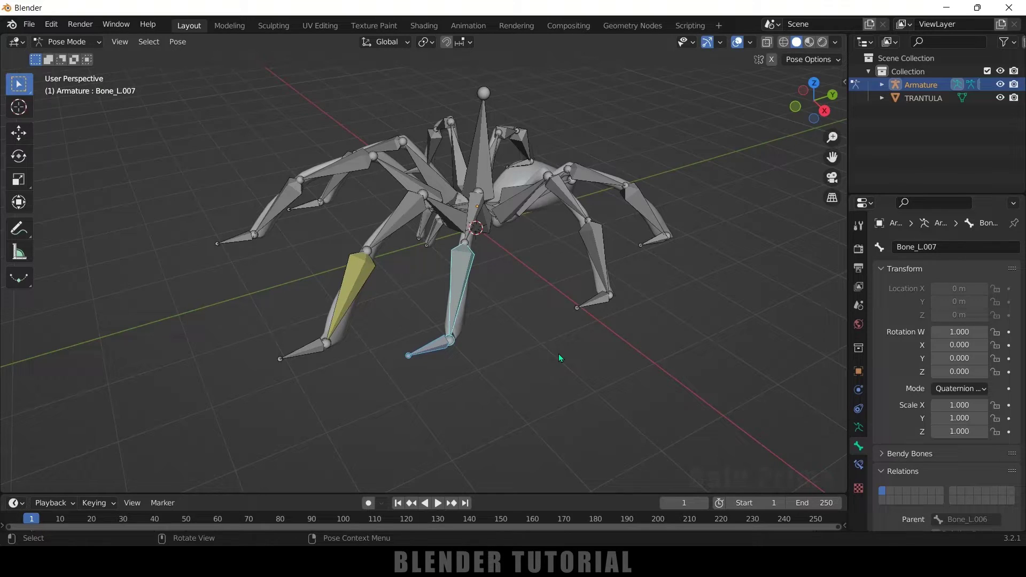
pyautogui.hotkey('shift', 'ctrl', 'i')
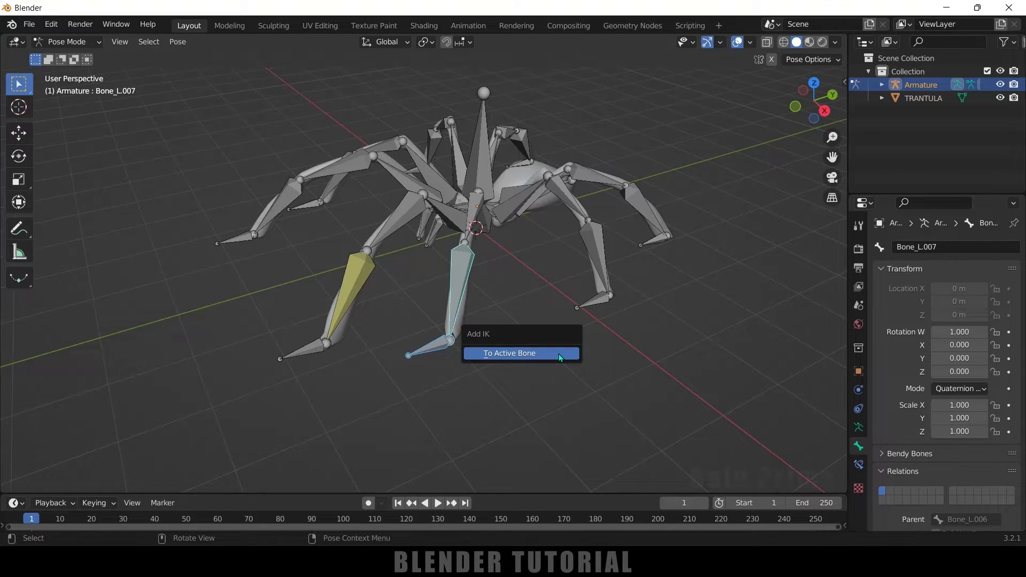
pyautogui.click(506, 355)
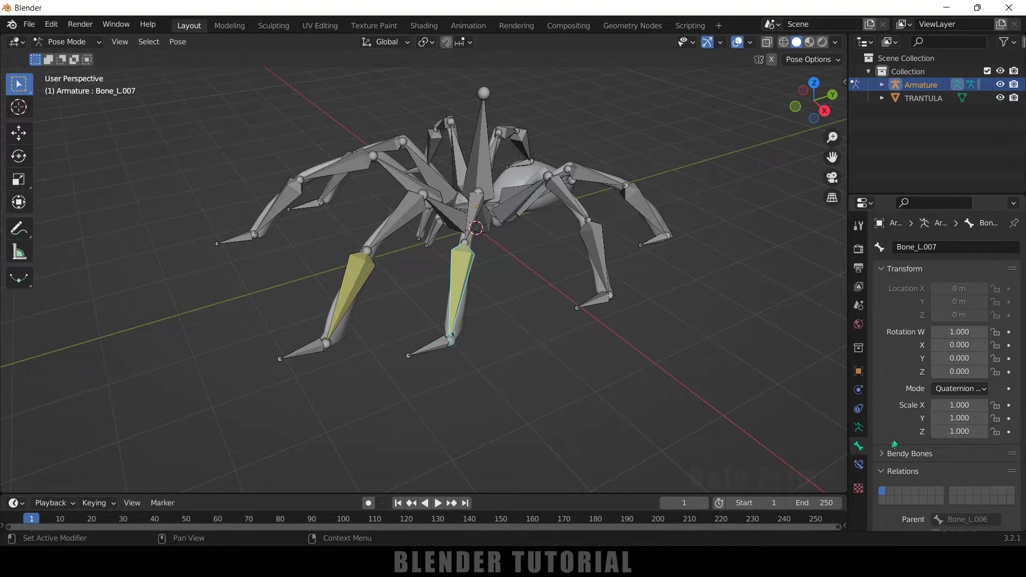
pyautogui.click(857, 468)
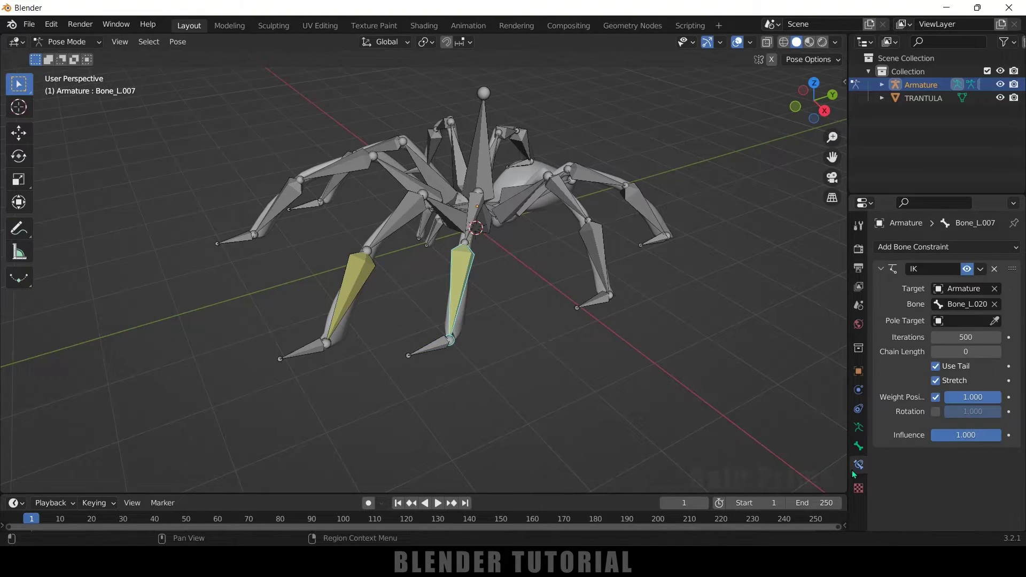
pyautogui.click(997, 351)
pyautogui.click(997, 352)
pyautogui.click(998, 351)
# Add an IK constraint from a right-leg shin to its foot bone, then select the next foot
pyautogui.moveTo(747, 376); pyautogui.dragTo(427, 300, button='middle')
pyautogui.click(587, 342)
pyautogui.keyDown('shift'); pyautogui.click(550, 288); pyautogui.keyUp('shift')
pyautogui.hotkey('shift', 'i')
pyautogui.click(668, 338)
pyautogui.click(282, 292)
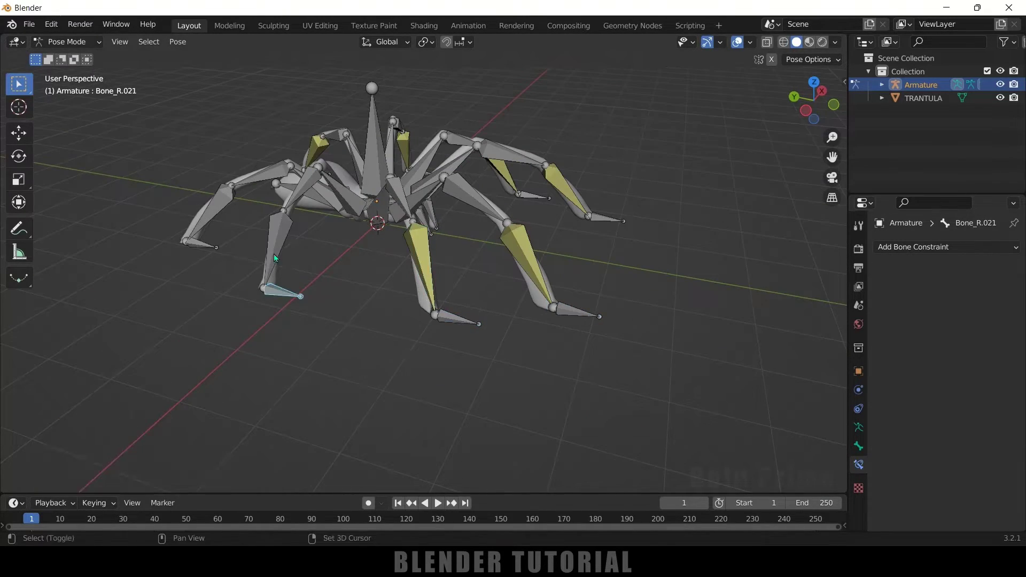
# Add an IK constraint (To Active Bone) to the last left-leg shin bone
pyautogui.keyDown('shift'); pyautogui.click(275, 258); pyautogui.keyUp('shift')
pyautogui.hotkey('shift', 'i')
pyautogui.click(229, 358)
pyautogui.moveTo(230, 358); pyautogui.dragTo(378, 383, button='middle')
pyautogui.moveTo(486, 358); pyautogui.dragTo(618, 360, button='middle')
pyautogui.moveTo(740, 309); pyautogui.dragTo(524, 312, button='middle')
# Pull the right-front foot bone to check that the leg bends
pyautogui.click(512, 311)
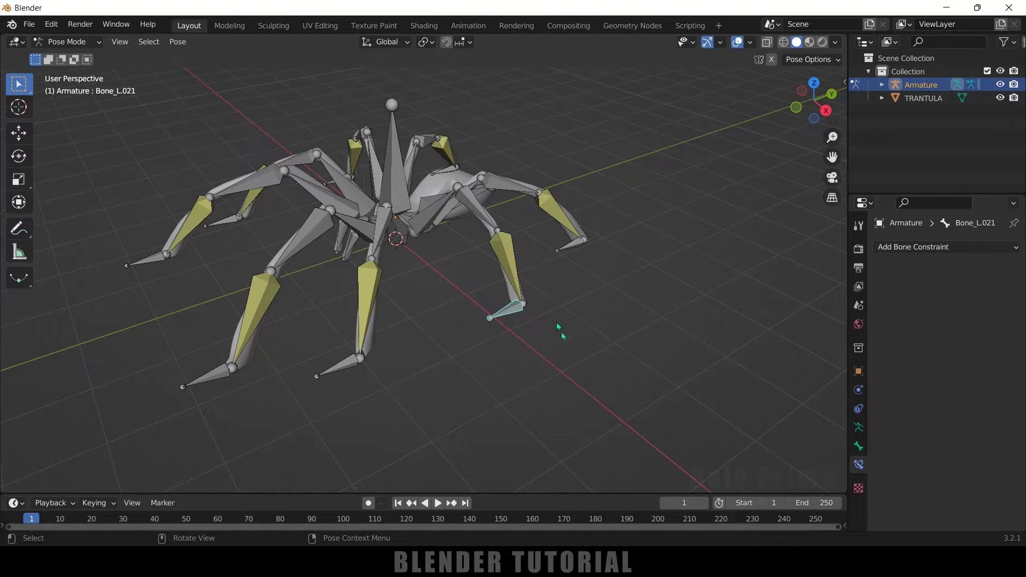
pyautogui.press('g')
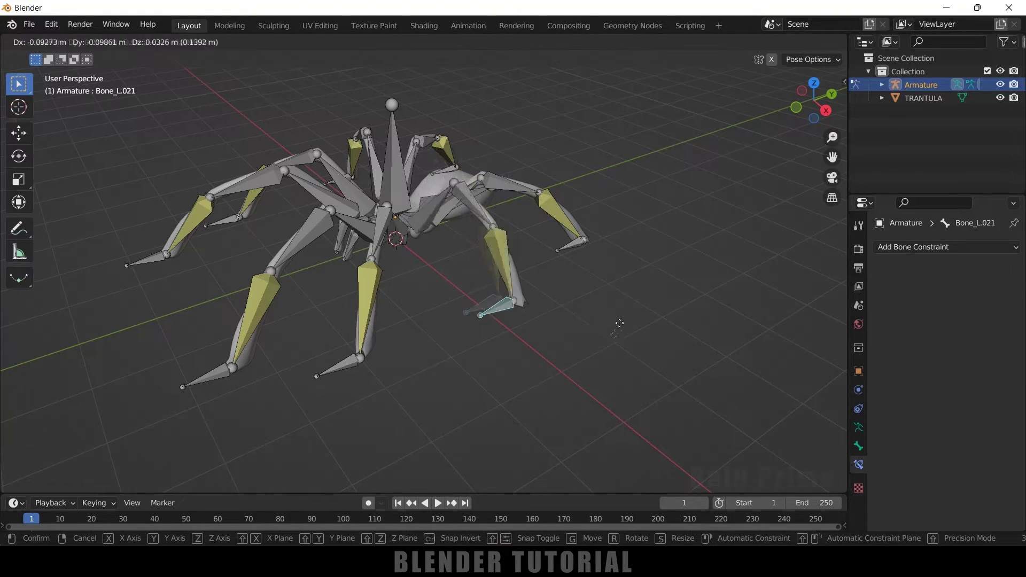
pyautogui.click(614, 342)
pyautogui.moveTo(576, 384); pyautogui.dragTo(356, 199, button='middle')
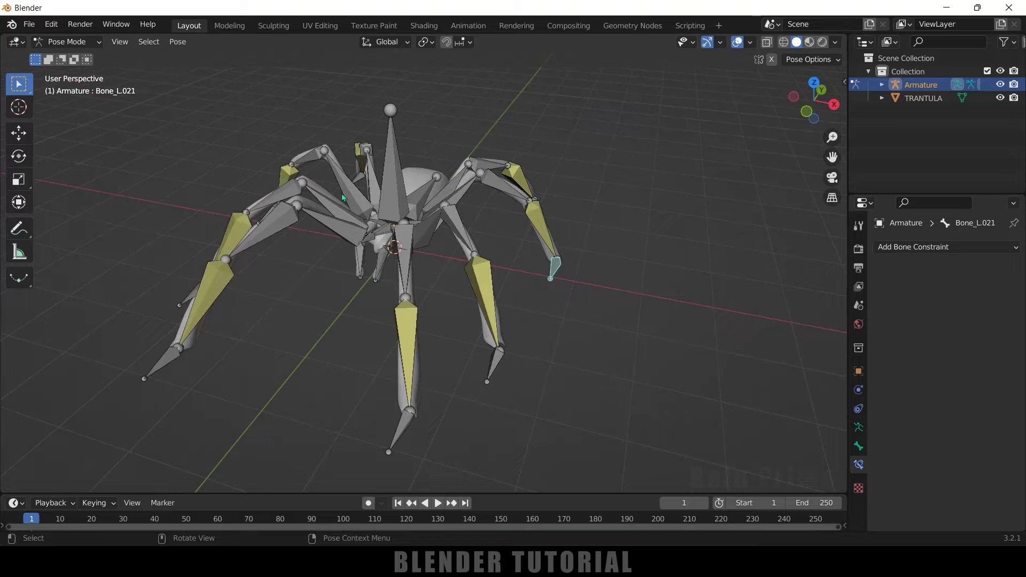
# Try moving the tall central body bone, then undo the move
pyautogui.click(390, 194)
pyautogui.press('g')
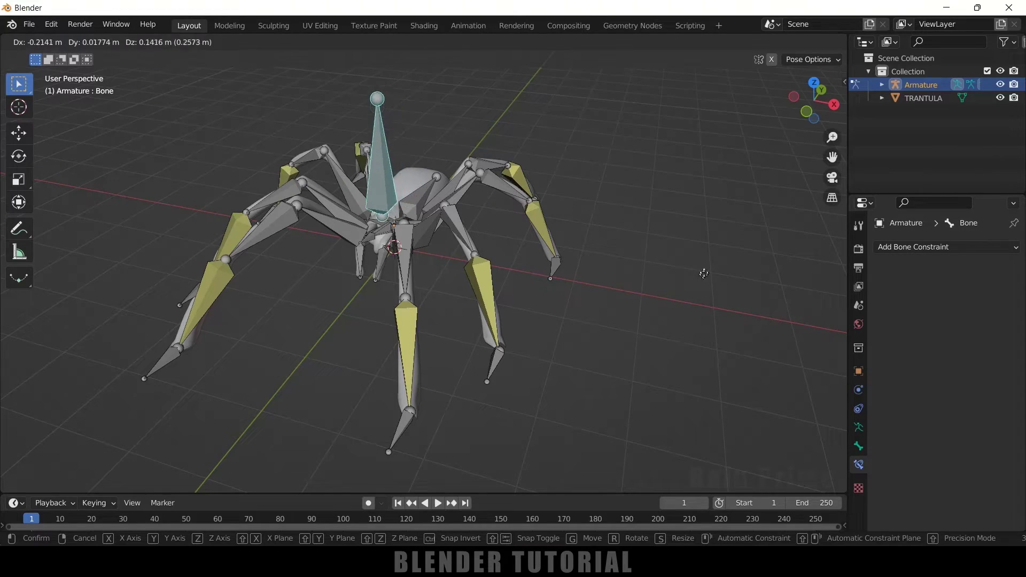
pyautogui.click(688, 202)
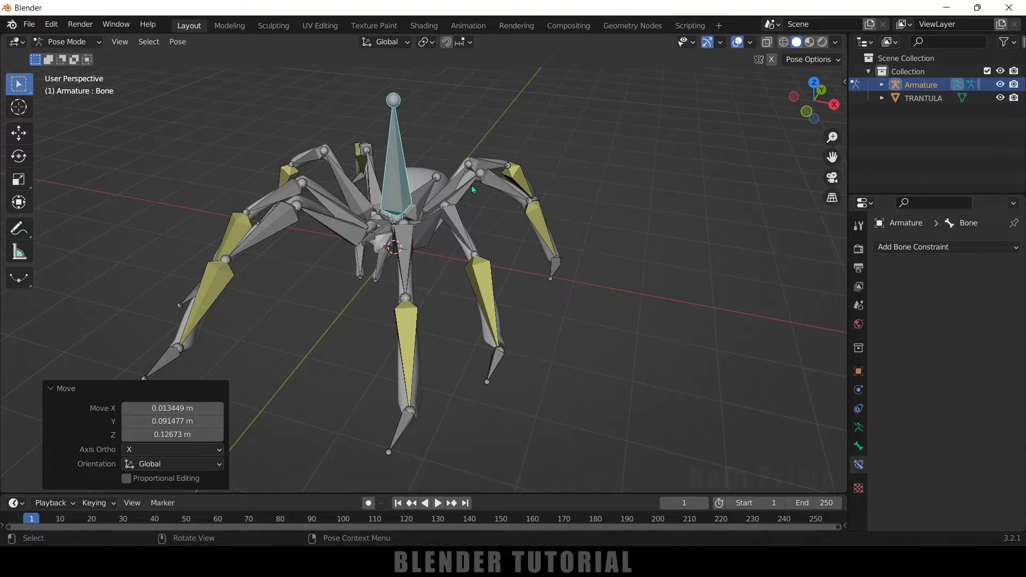
pyautogui.hotkey('ctrl', 'z')
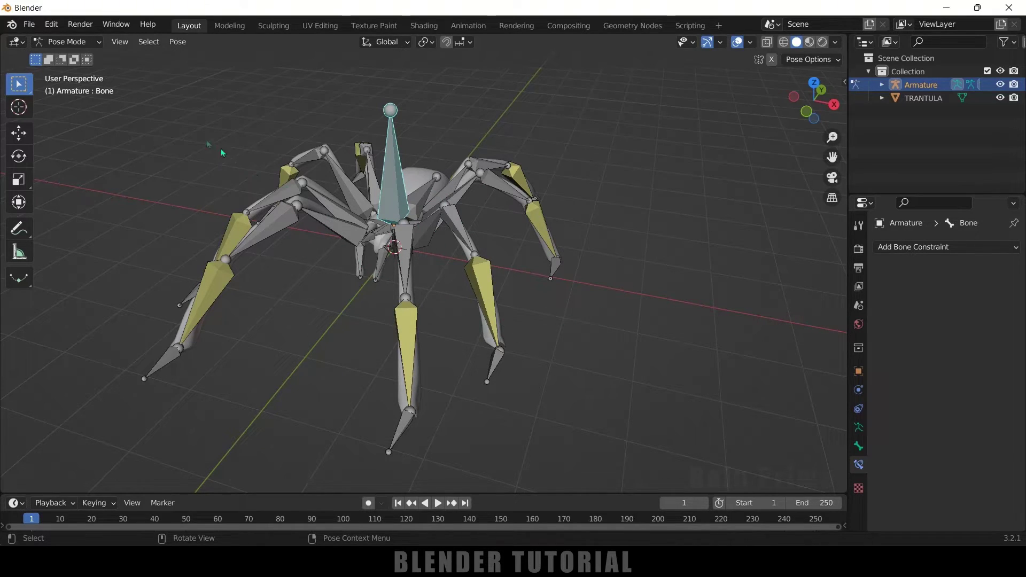
# Put the armature into Edit Mode, viewing the spider from above
pyautogui.click(67, 42)
pyautogui.click(61, 71)
pyautogui.moveTo(433, 271); pyautogui.dragTo(356, 304, button='middle')
pyautogui.scroll(5, 355, 304)
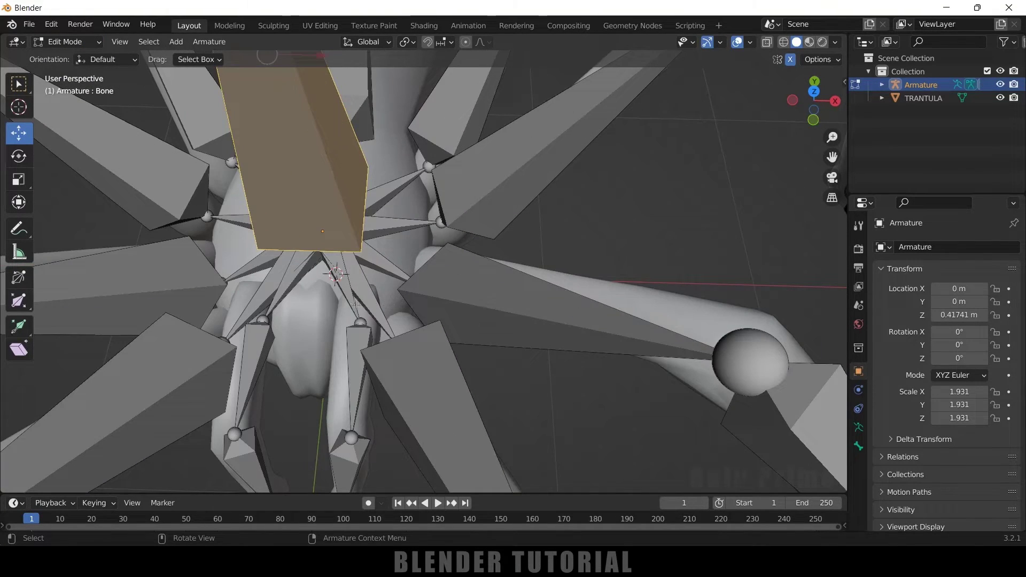
# Select the six upper leg bones around the spider's body
pyautogui.click(356, 304)
pyautogui.scroll(-3, 376, 316)
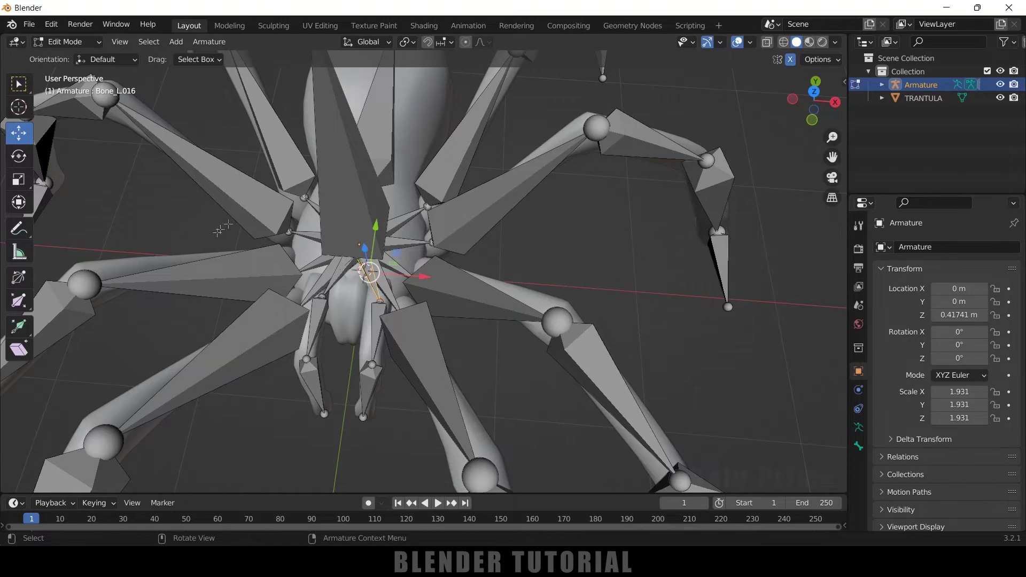
pyautogui.scroll(3, 344, 296)
pyautogui.keyDown('shift'); pyautogui.click(370, 268); pyautogui.keyUp('shift')
pyautogui.keyDown('shift'); pyautogui.click(387, 240); pyautogui.keyUp('shift')
pyautogui.keyDown('shift'); pyautogui.click(383, 228); pyautogui.keyUp('shift')
pyautogui.keyDown('shift'); pyautogui.click(383, 206); pyautogui.keyUp('shift')
pyautogui.moveTo(383, 206); pyautogui.dragTo(372, 153, button='middle')
pyautogui.keyDown('shift'); pyautogui.click(361, 151); pyautogui.keyUp('shift')
pyautogui.scroll(-5, 456, 255)
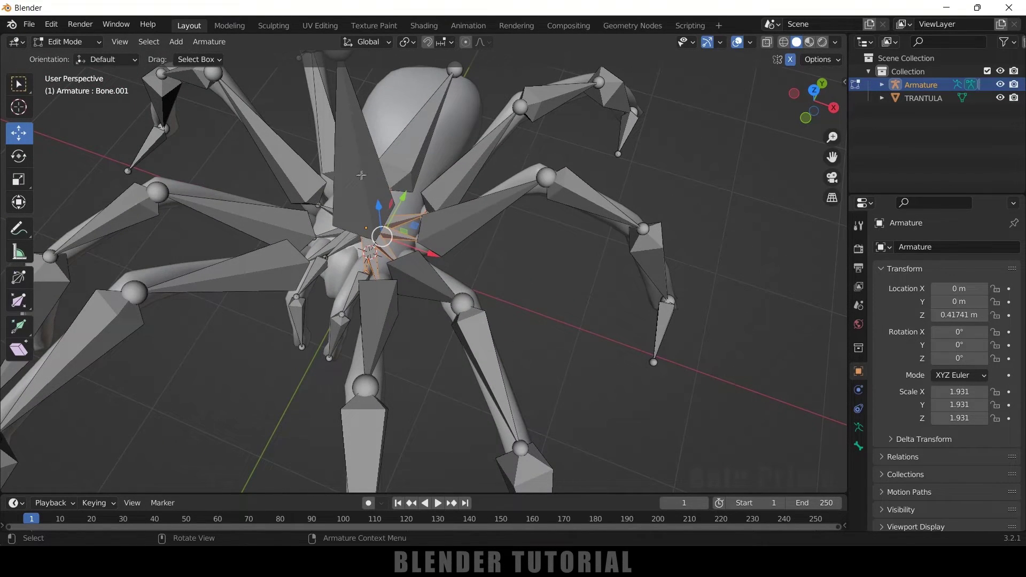
# Parent them to the central body bone with Keep Offset, then return to Pose Mode
pyautogui.keyDown('shift'); pyautogui.click(364, 161); pyautogui.keyUp('shift')
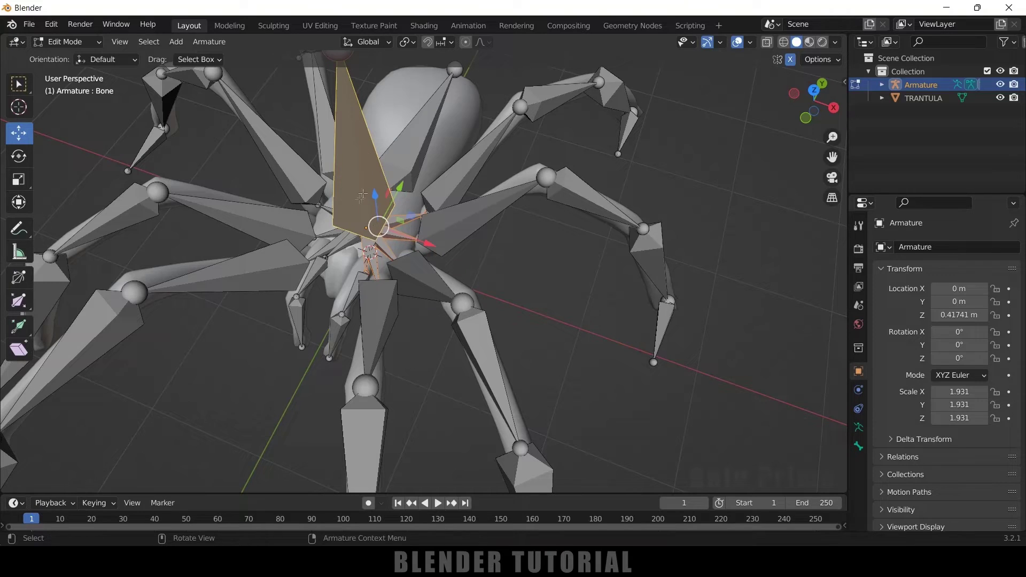
pyautogui.scroll(-1, 369, 171)
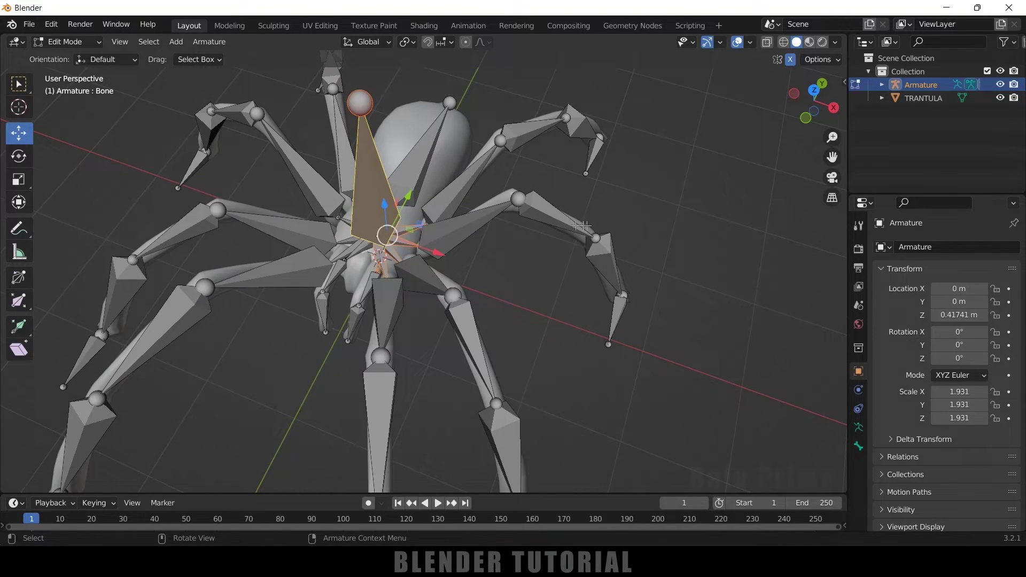
pyautogui.hotkey('ctrl', 'p')
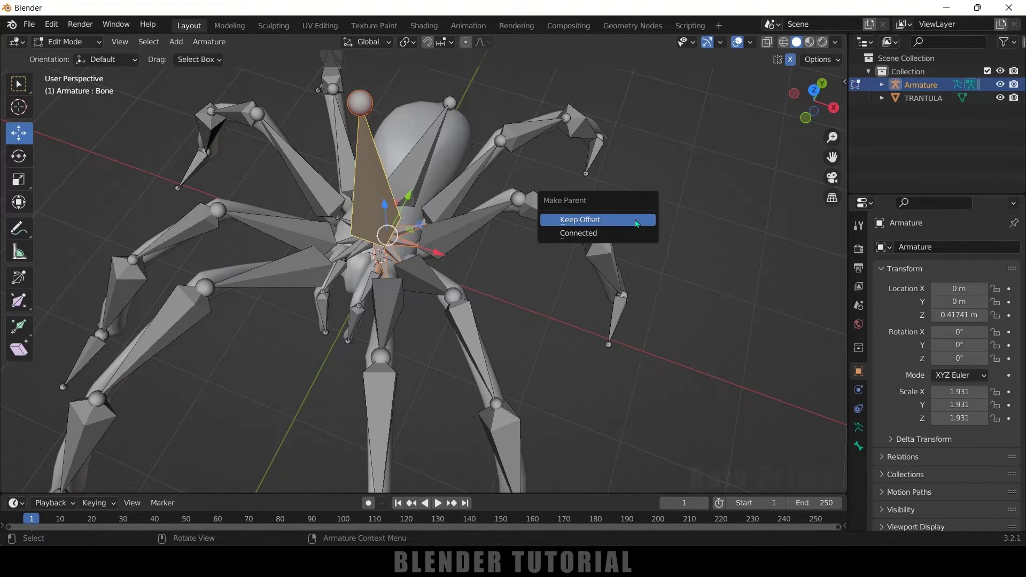
pyautogui.click(635, 220)
pyautogui.moveTo(176, 137); pyautogui.dragTo(190, 129, button='middle')
pyautogui.click(66, 41)
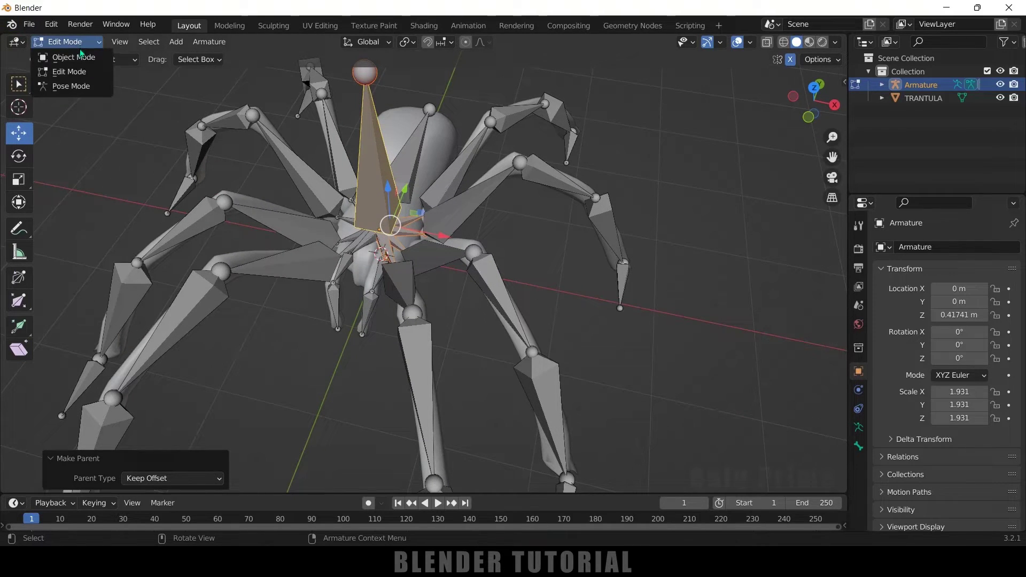
pyautogui.click(68, 87)
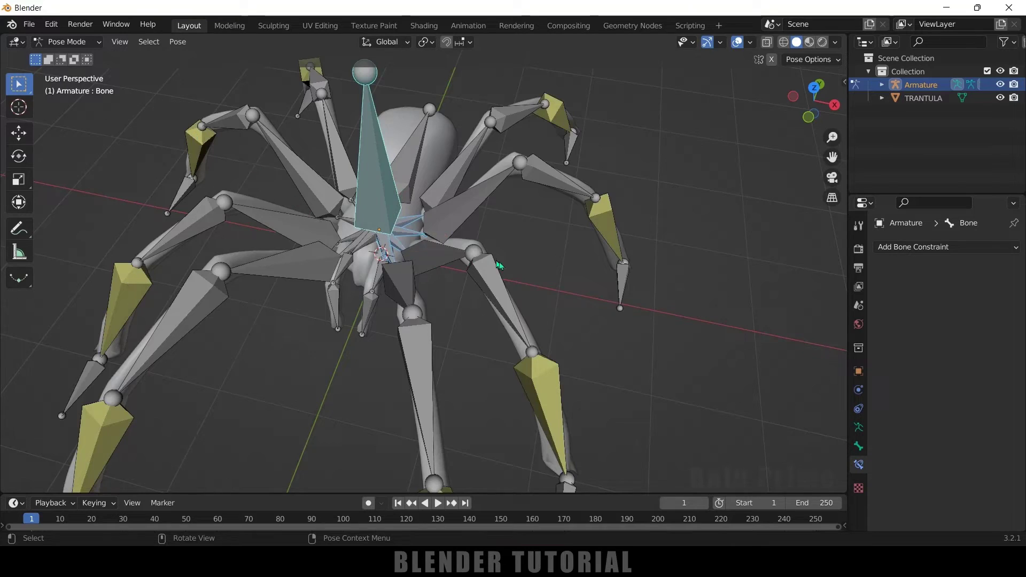
# Raise the central root bone about 0.24 m so the IK legs bend
pyautogui.scroll(-4, 497, 264)
pyautogui.moveTo(566, 300); pyautogui.dragTo(565, 267, button='middle')
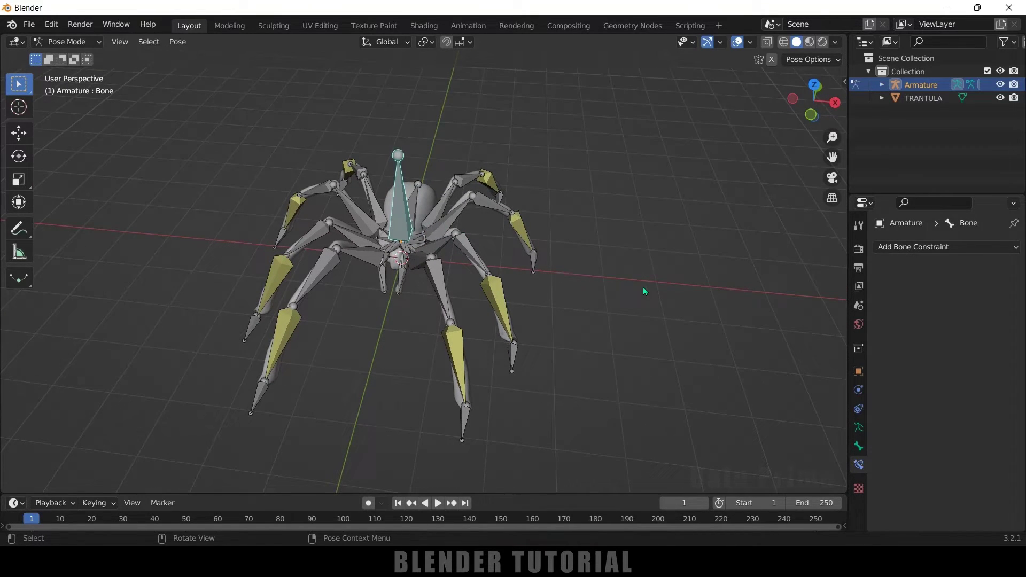
pyautogui.press('g')
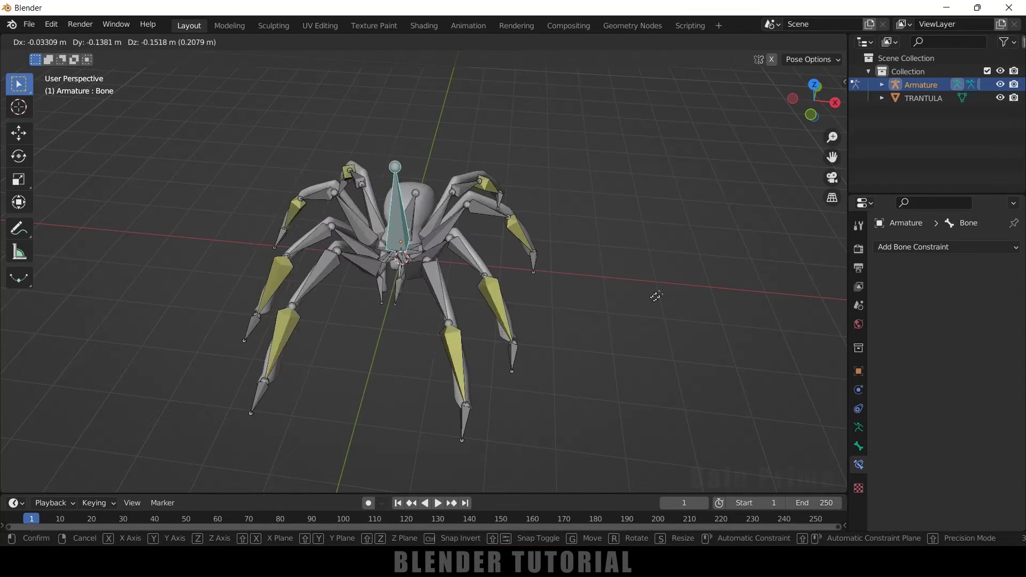
pyautogui.click(650, 290)
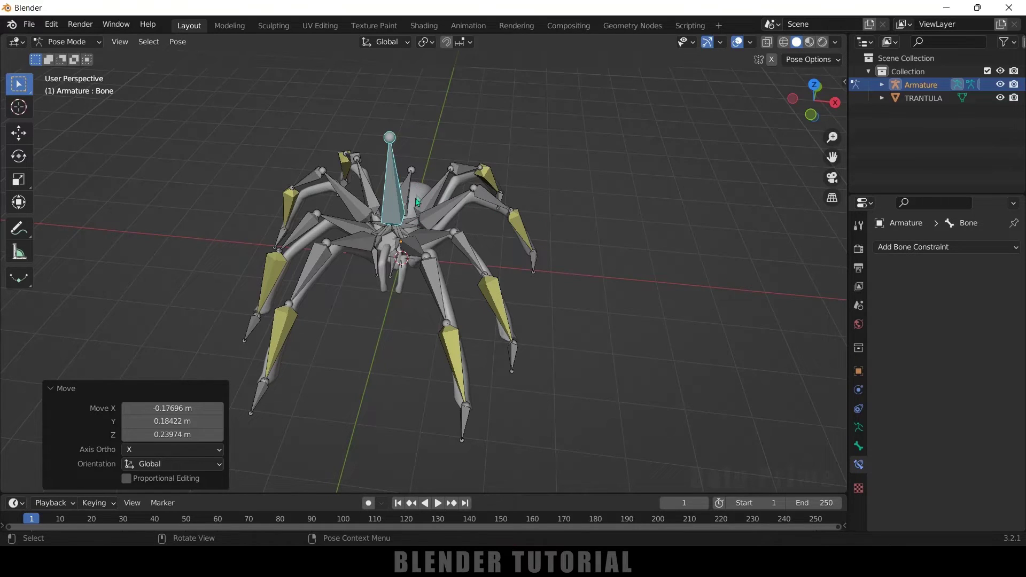
pyautogui.moveTo(701, 293); pyautogui.dragTo(706, 306, button='middle')
# Return the armature to Object Mode
pyautogui.scroll(5, 706, 306)
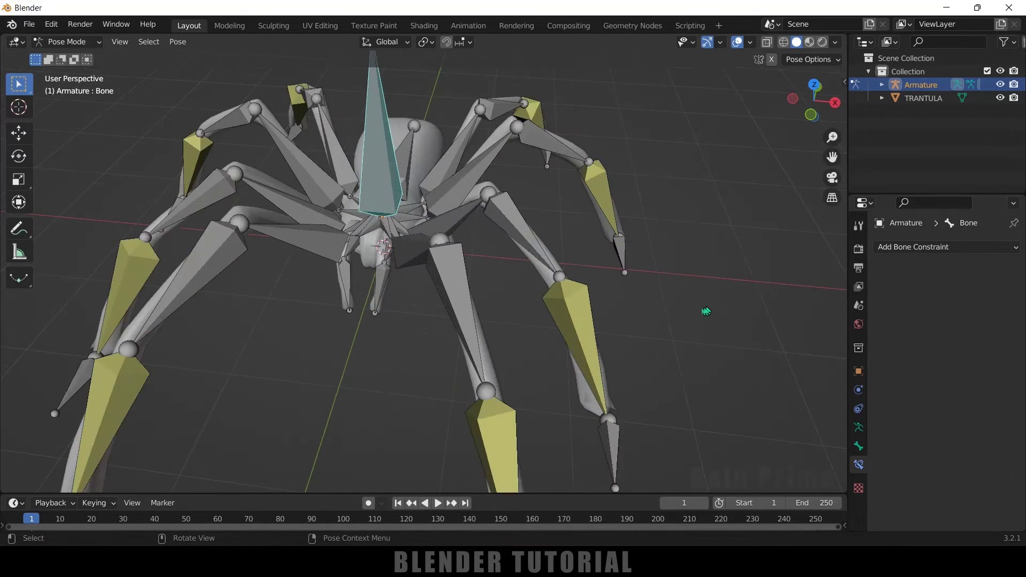
pyautogui.scroll(-5, 671, 310)
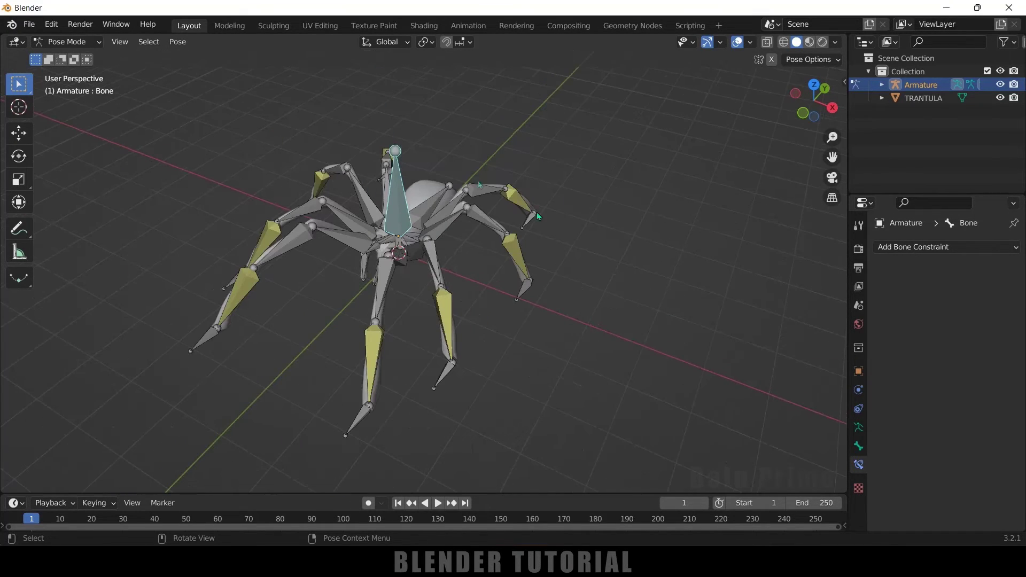
pyautogui.click(71, 43)
pyautogui.click(71, 55)
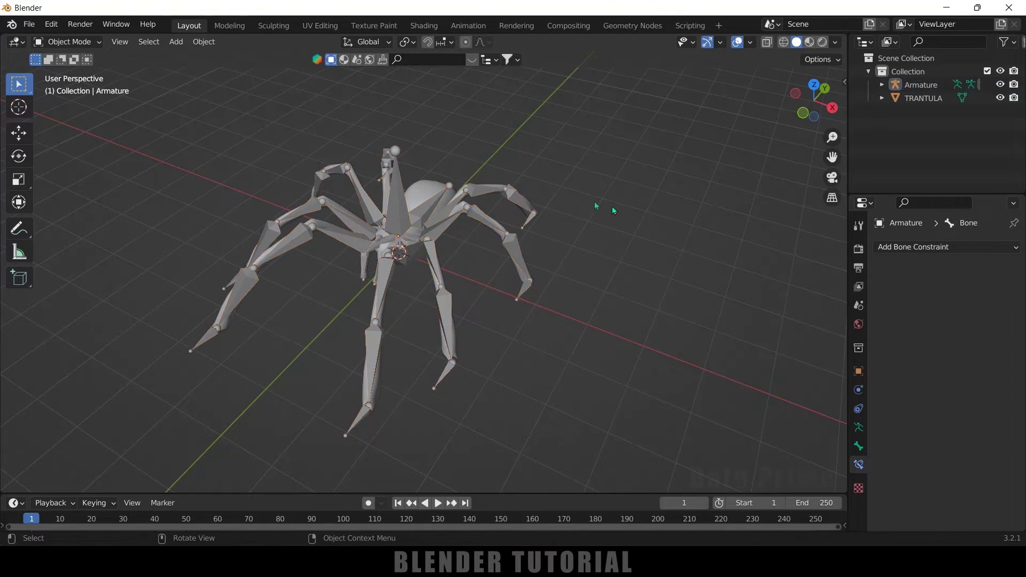
# Parent the TRANTULA mesh to the armature With Automatic Weights
pyautogui.click(426, 188)
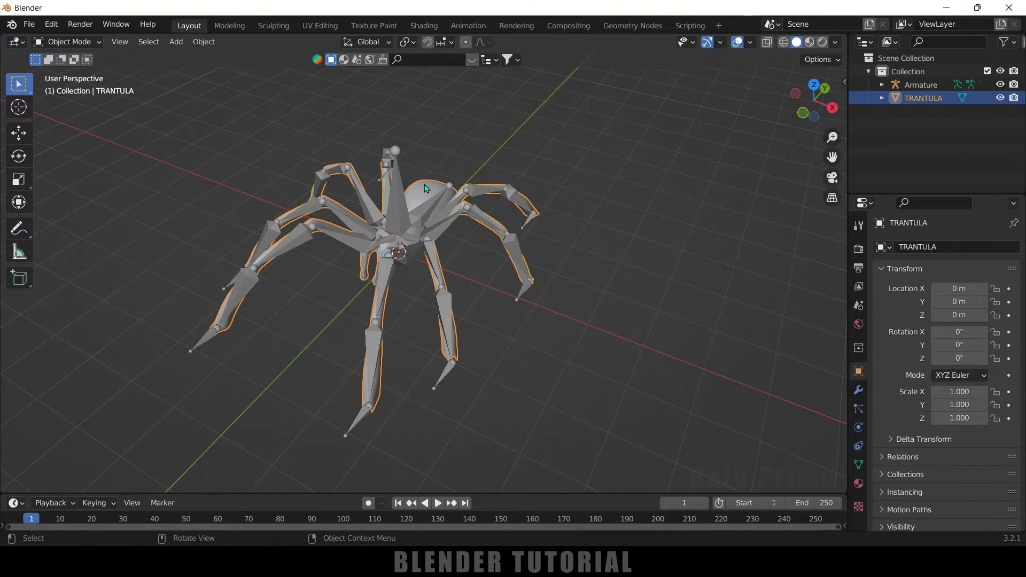
pyautogui.keyDown('shift'); pyautogui.click(399, 203); pyautogui.keyUp('shift')
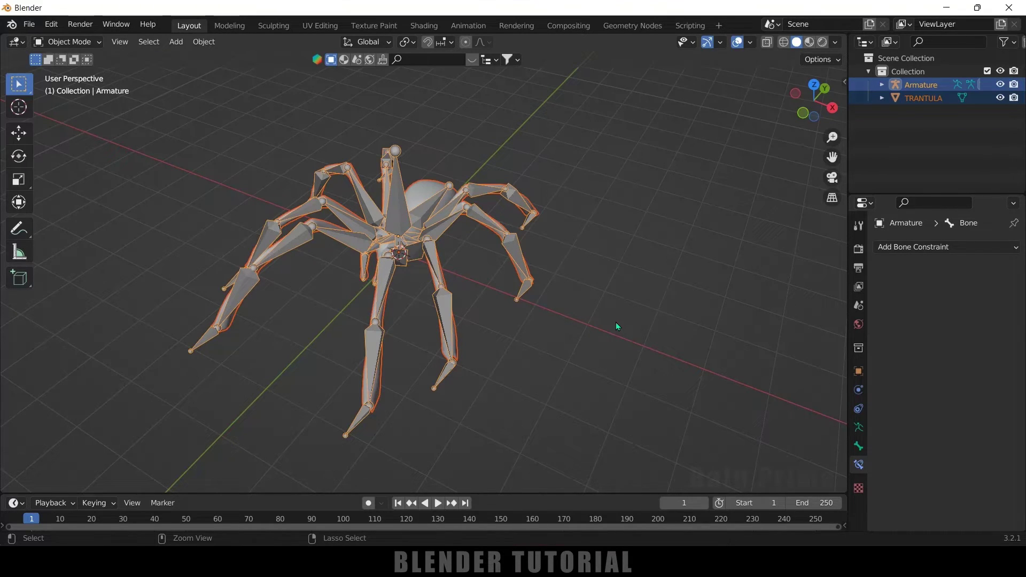
pyautogui.hotkey('ctrl', 'p')
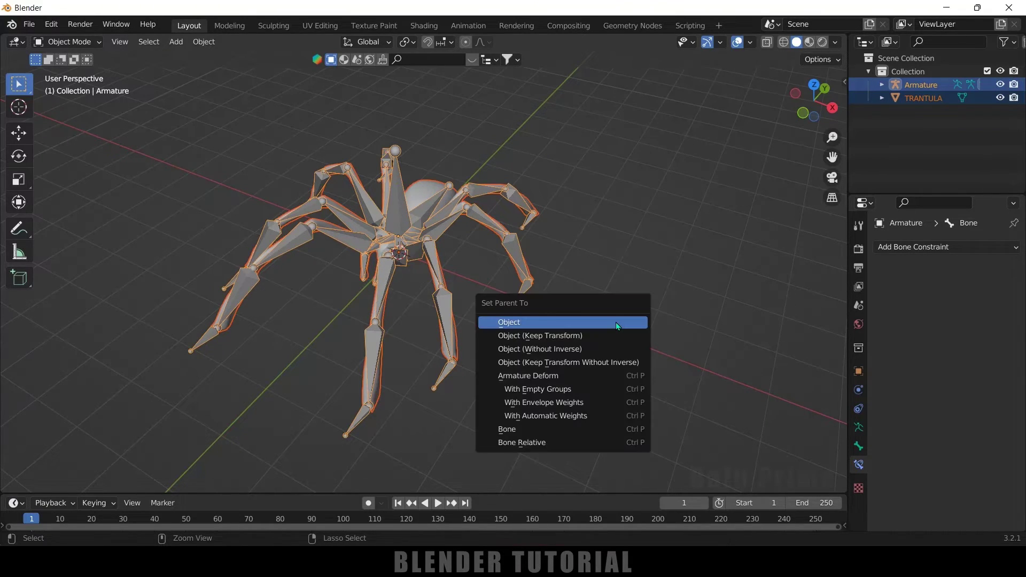
pyautogui.click(532, 420)
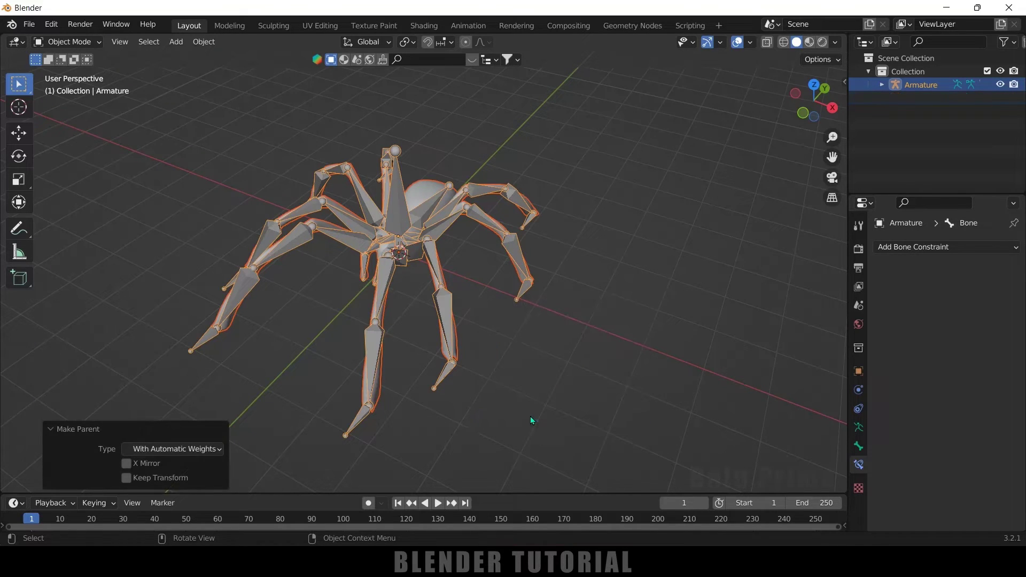
pyautogui.moveTo(498, 326); pyautogui.dragTo(417, 175, button='middle')
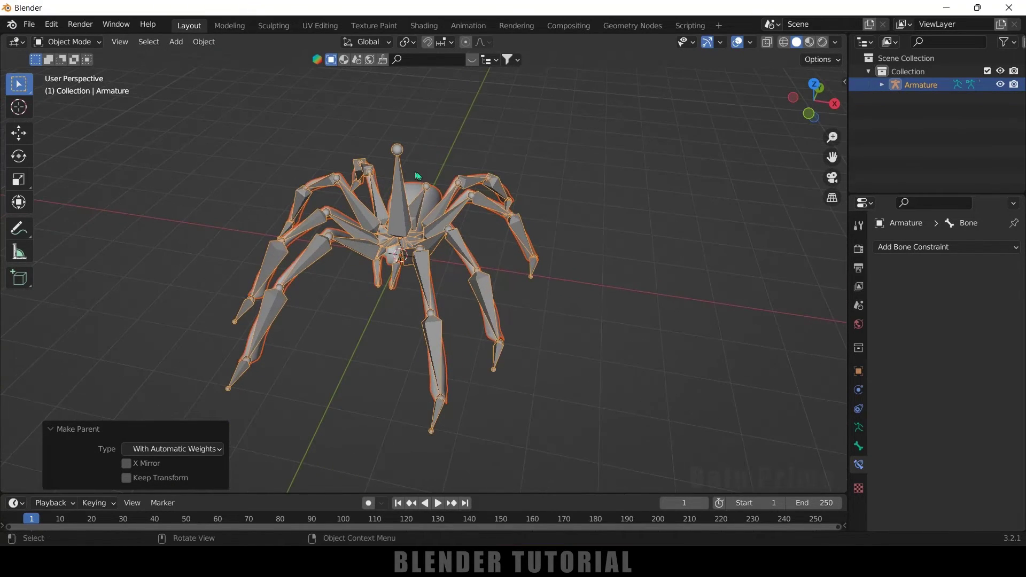
pyautogui.keyDown('shift'); pyautogui.moveTo(571, 337); pyautogui.dragTo(523, 299, button='middle'); pyautogui.keyUp('shift')
# Deselect everything and select the armature on its own
pyautogui.click(524, 300)
pyautogui.click(365, 168)
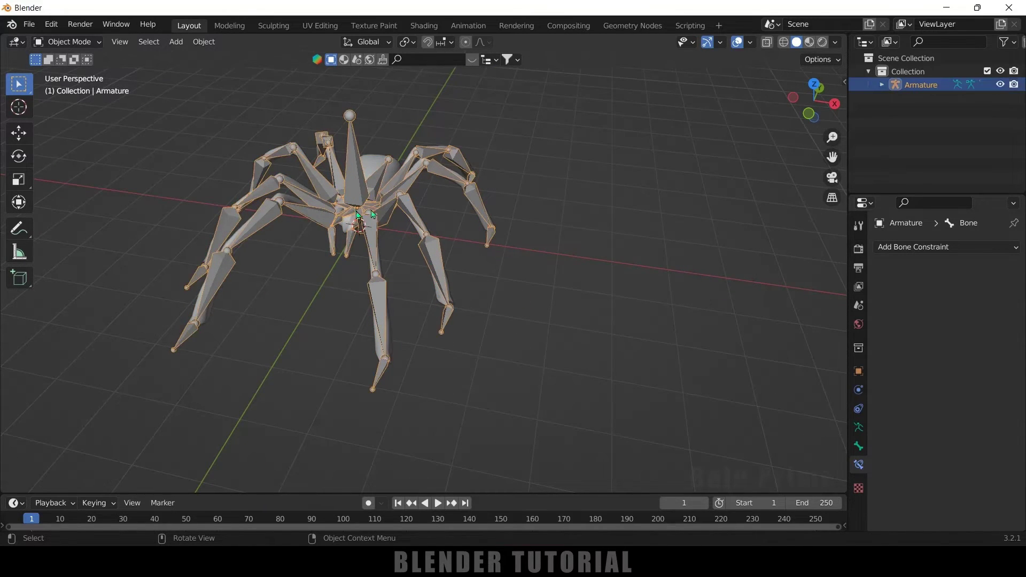
pyautogui.click(561, 277)
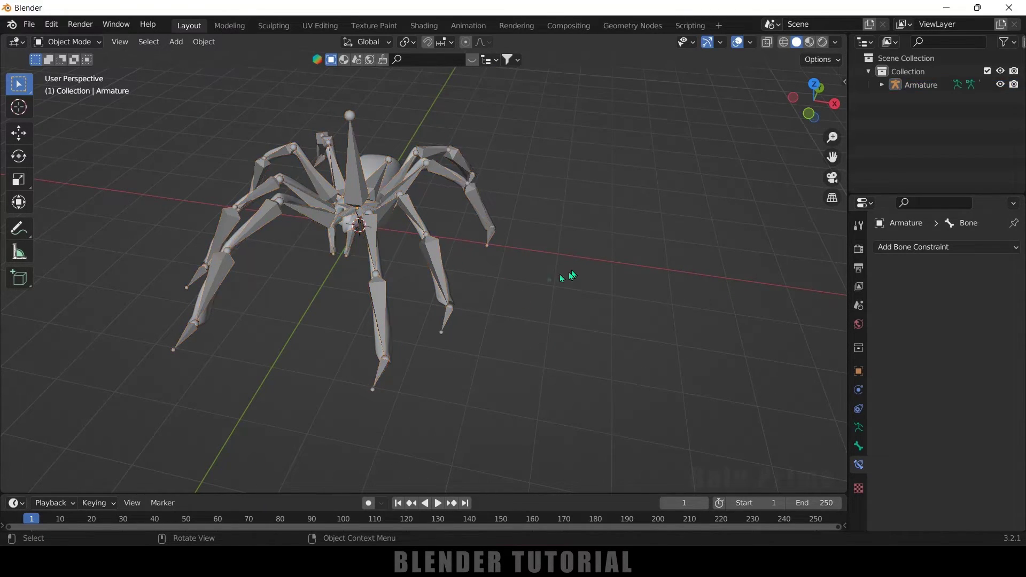
pyautogui.click(366, 185)
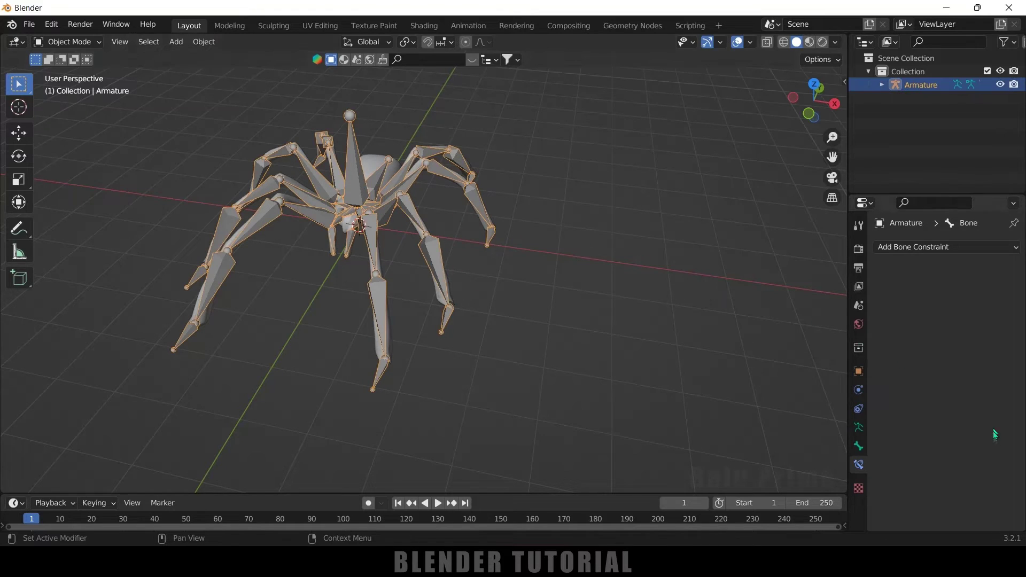
# Set the armature's Display As to Stick, after briefly trying Wire
pyautogui.click(858, 427)
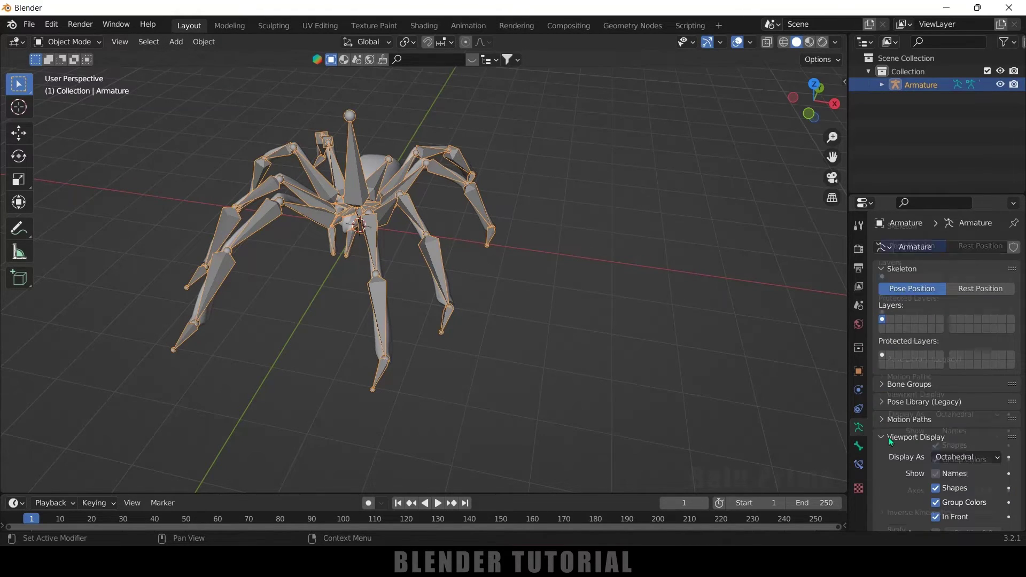
pyautogui.scroll(-4, 889, 438)
pyautogui.click(982, 372)
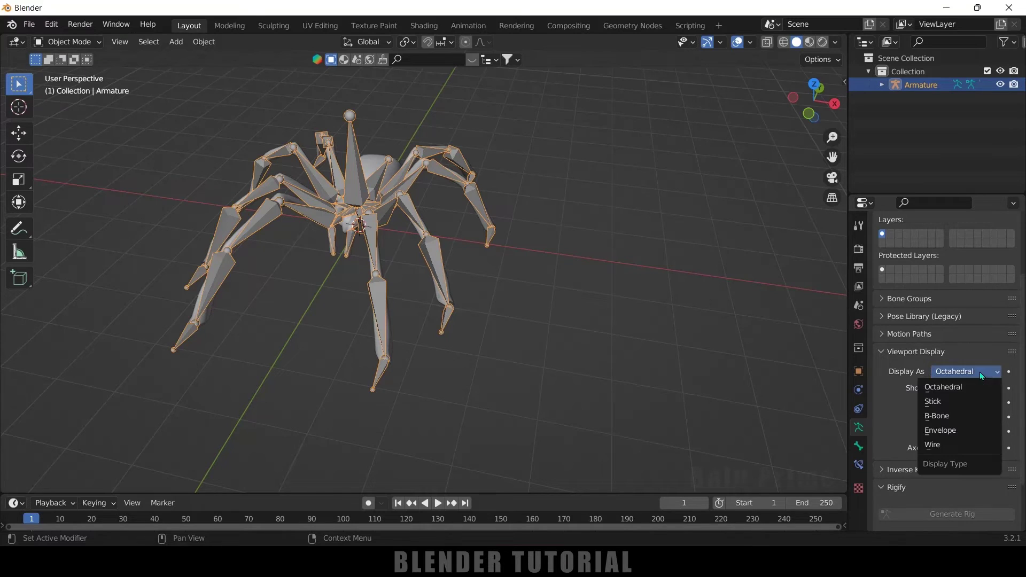
pyautogui.click(944, 402)
pyautogui.moveTo(838, 376); pyautogui.dragTo(466, 337, button='middle')
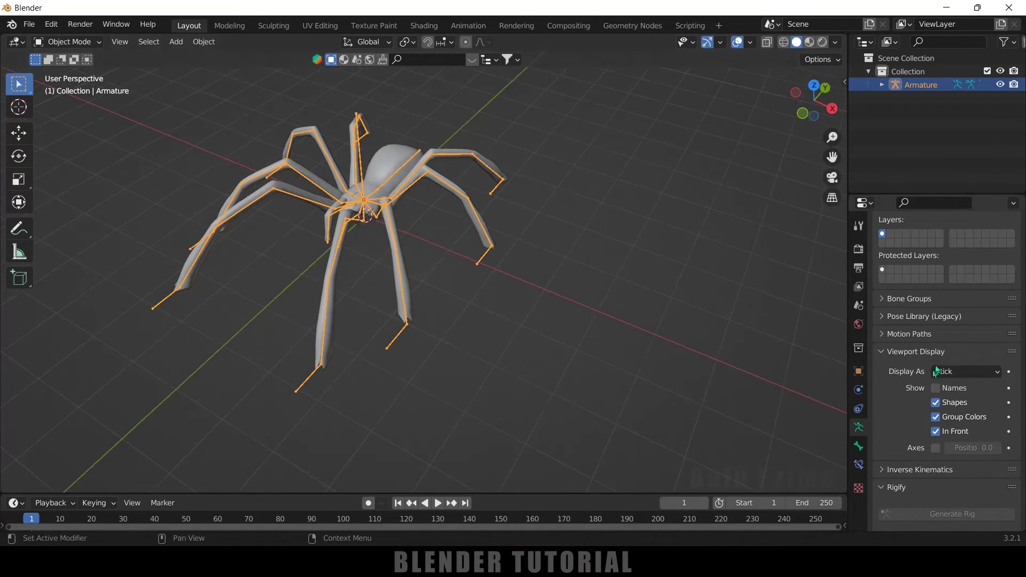
pyautogui.click(957, 371)
pyautogui.click(936, 446)
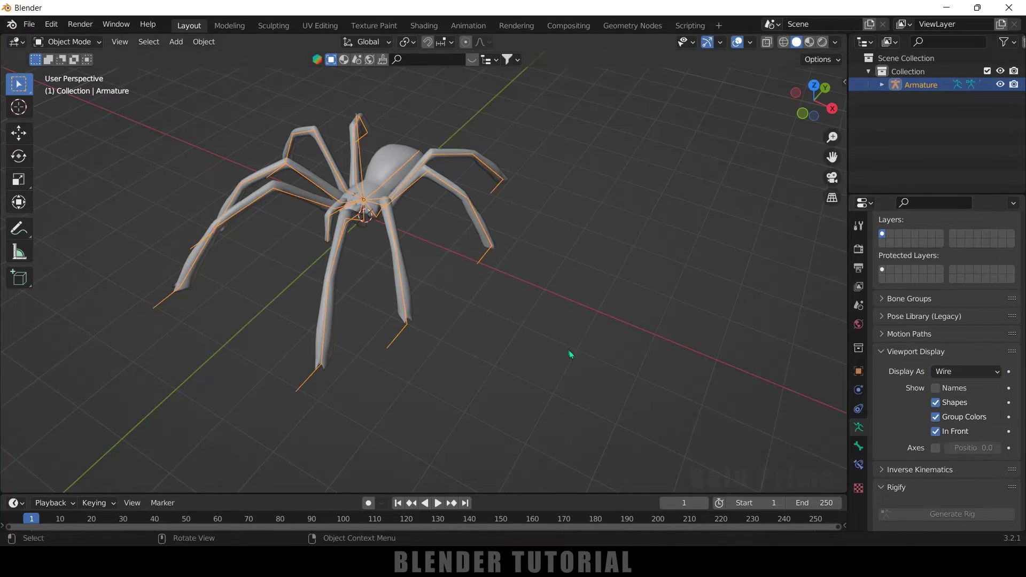
pyautogui.click(970, 373)
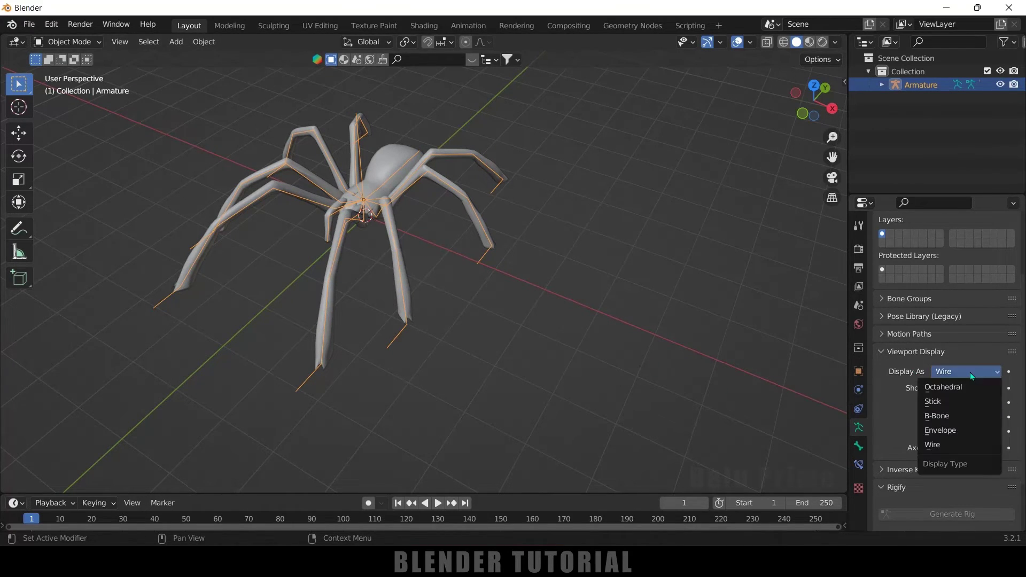
pyautogui.click(933, 402)
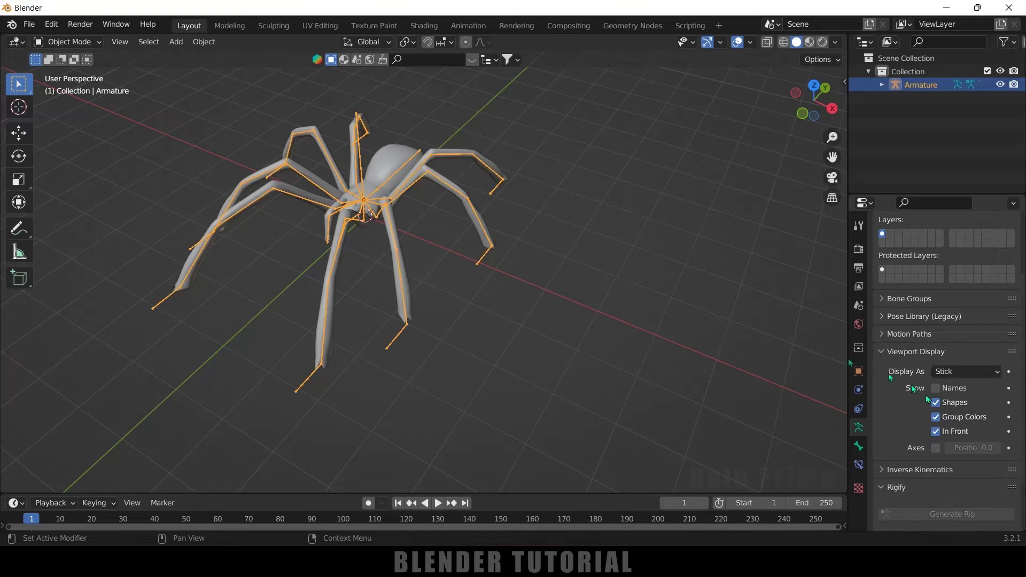
pyautogui.moveTo(497, 303); pyautogui.dragTo(365, 140, button='middle')
# Turn off In Front so the bones hide inside the tarantula mesh
pyautogui.click(525, 319)
pyautogui.click(356, 133)
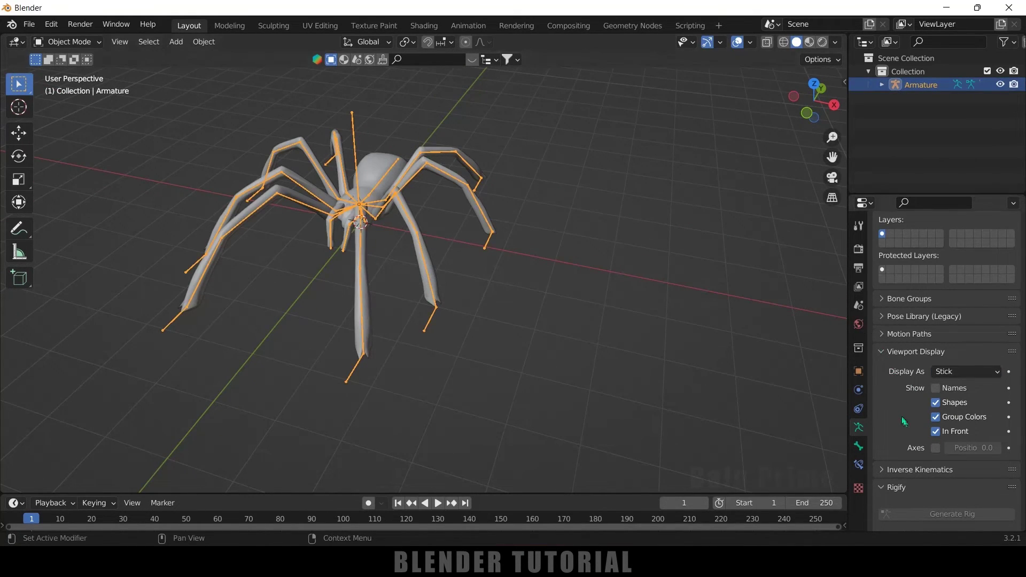
pyautogui.click(934, 432)
pyautogui.moveTo(497, 342); pyautogui.dragTo(344, 358, button='middle')
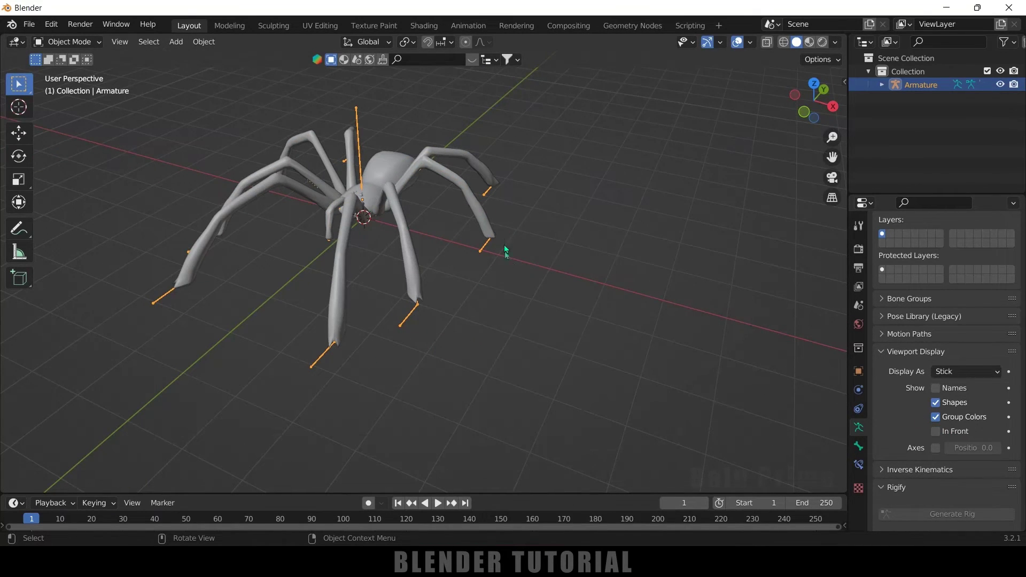
pyautogui.click(529, 285)
pyautogui.click(320, 364)
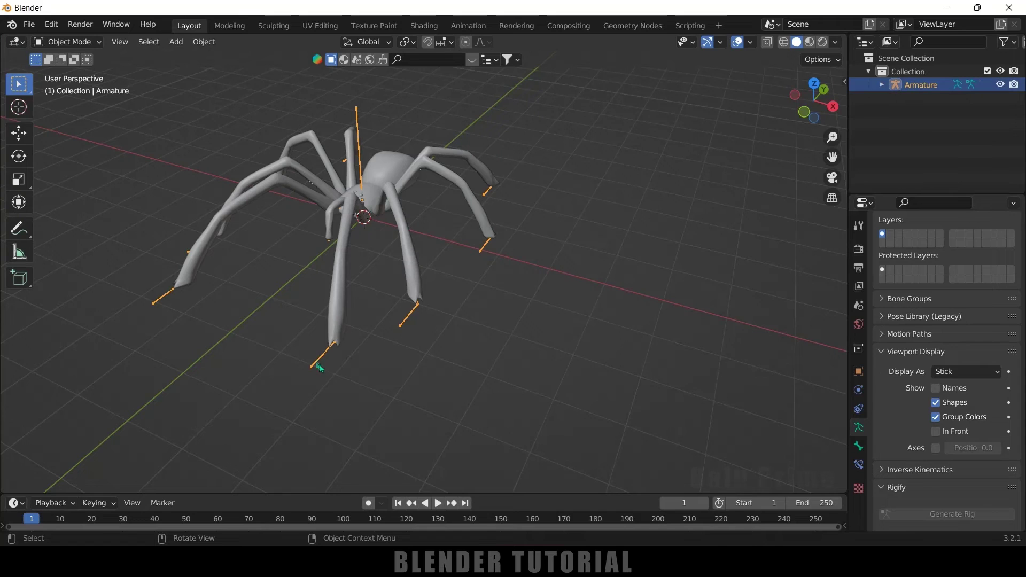
pyautogui.click(63, 42)
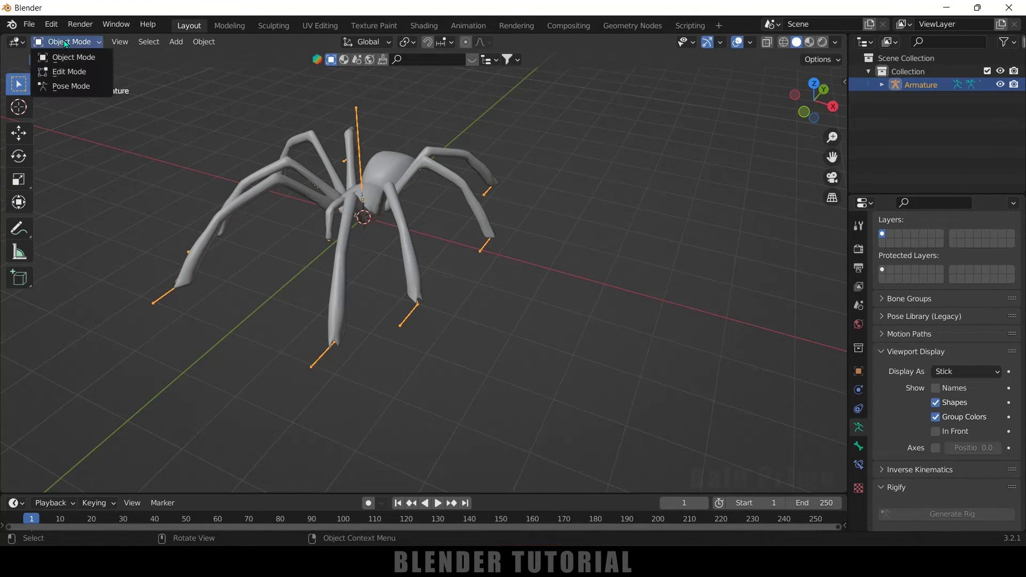
# Enter Pose Mode and test-move leg bone Bone_L.019, then undo it
pyautogui.click(68, 87)
pyautogui.click(318, 369)
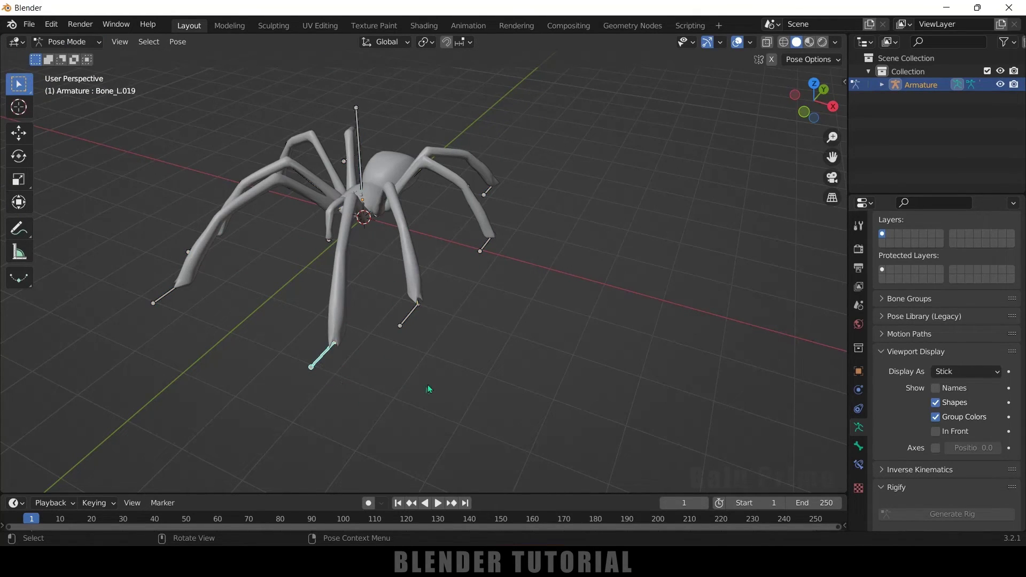
pyautogui.press('g')
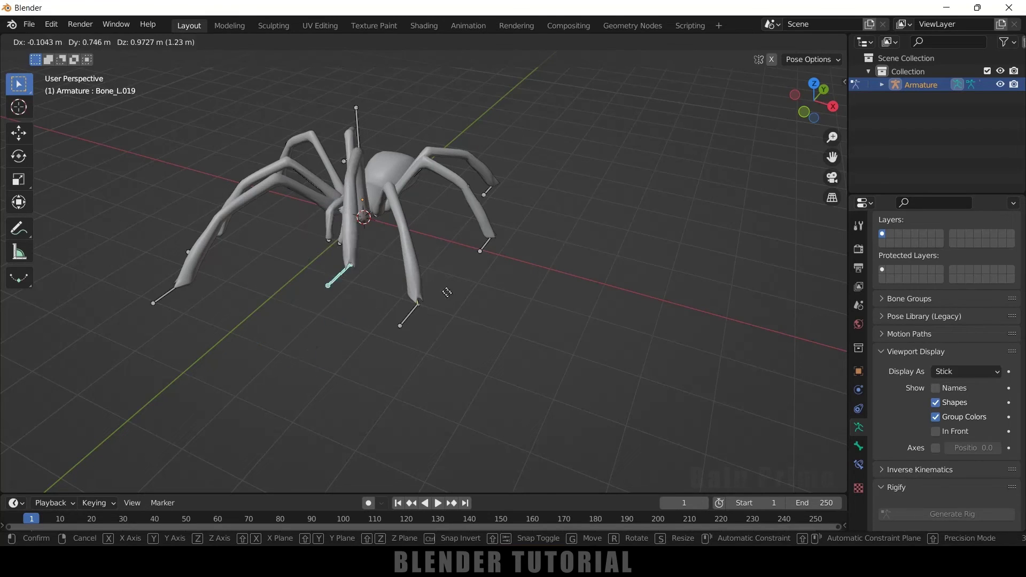
pyautogui.click(448, 361)
pyautogui.hotkey('ctrl', 'z')
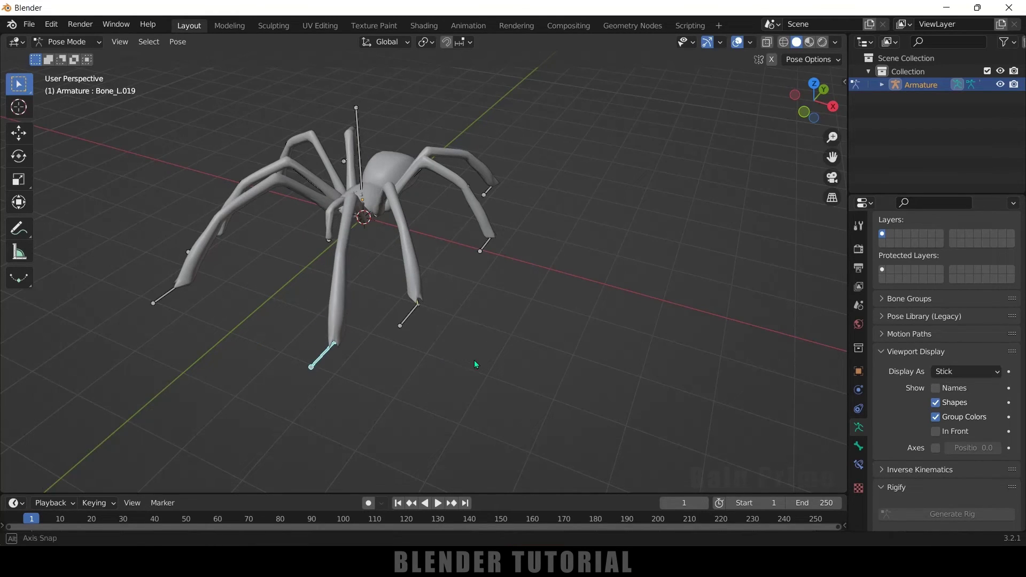
pyautogui.moveTo(475, 362); pyautogui.dragTo(454, 363, button='middle')
# Move the central body bone so the mesh follows while IK feet stay planted
pyautogui.click(356, 134)
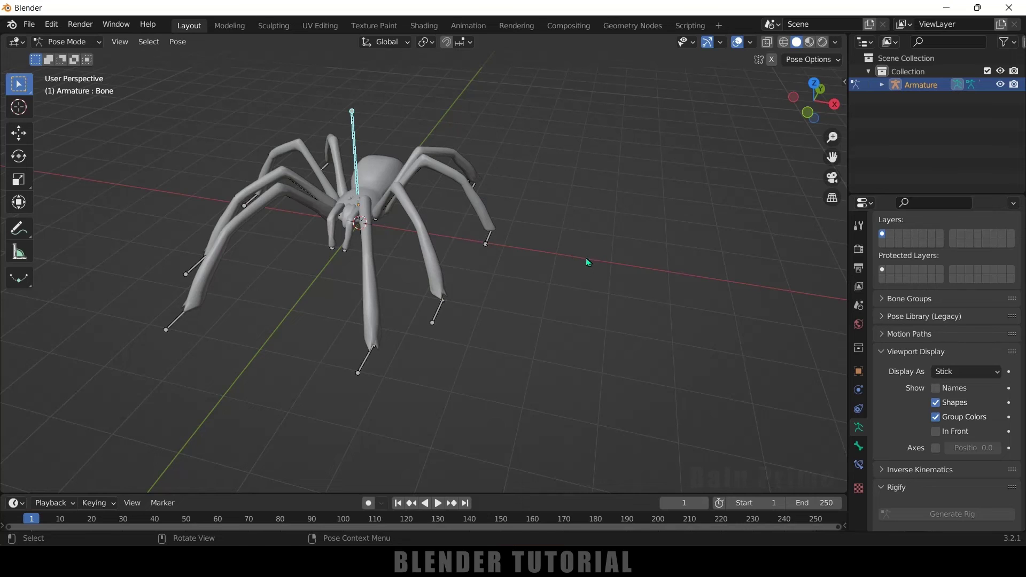
pyautogui.press('g')
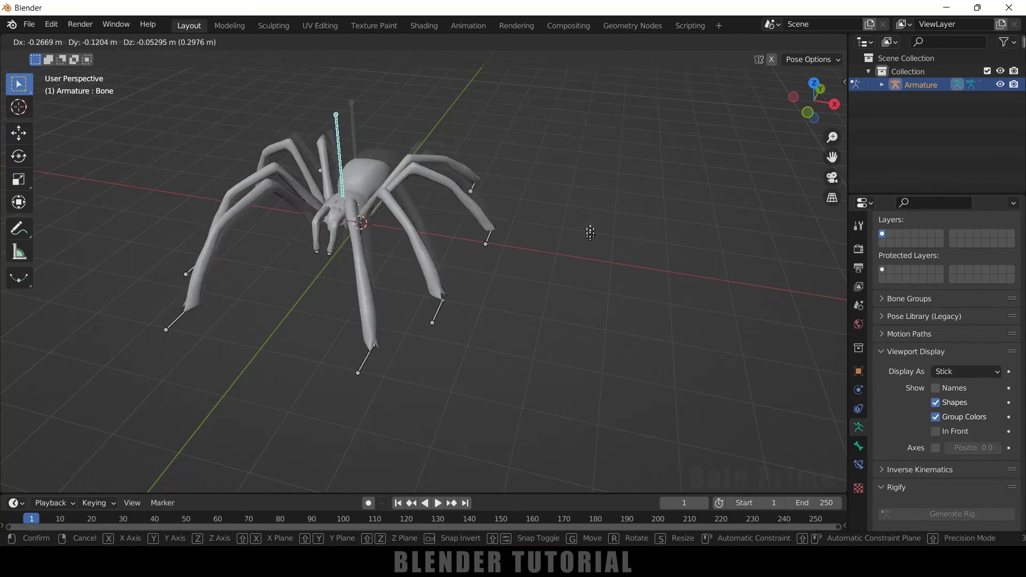
pyautogui.click(516, 313)
pyautogui.moveTo(516, 314); pyautogui.dragTo(702, 292, button='middle')
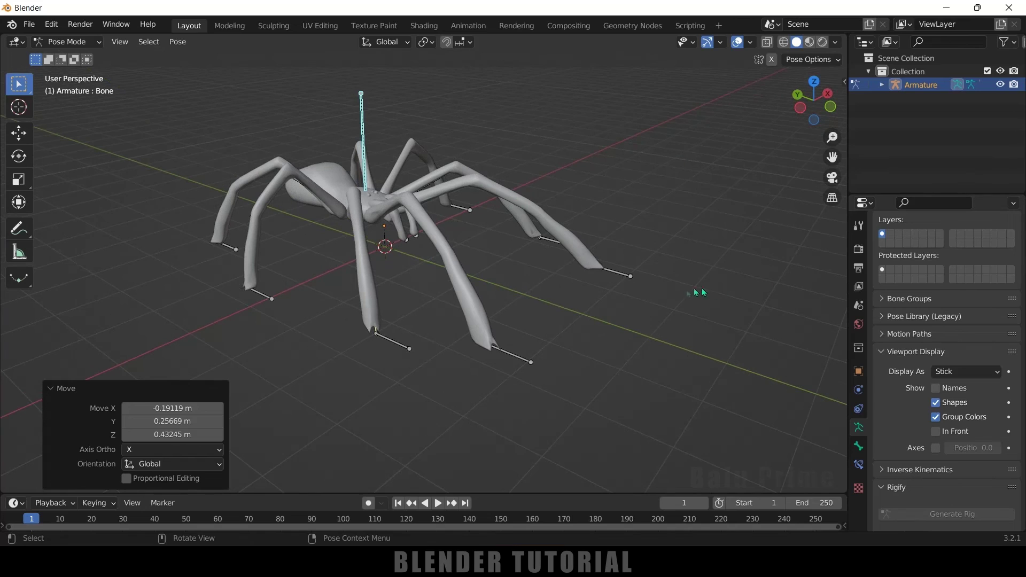
pyautogui.moveTo(638, 328); pyautogui.dragTo(641, 349, button='middle')
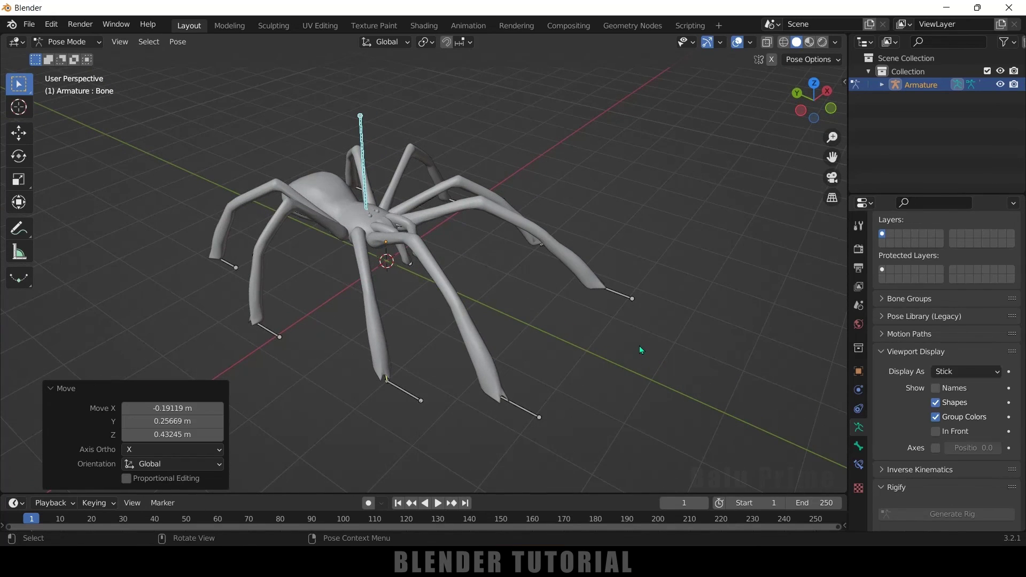